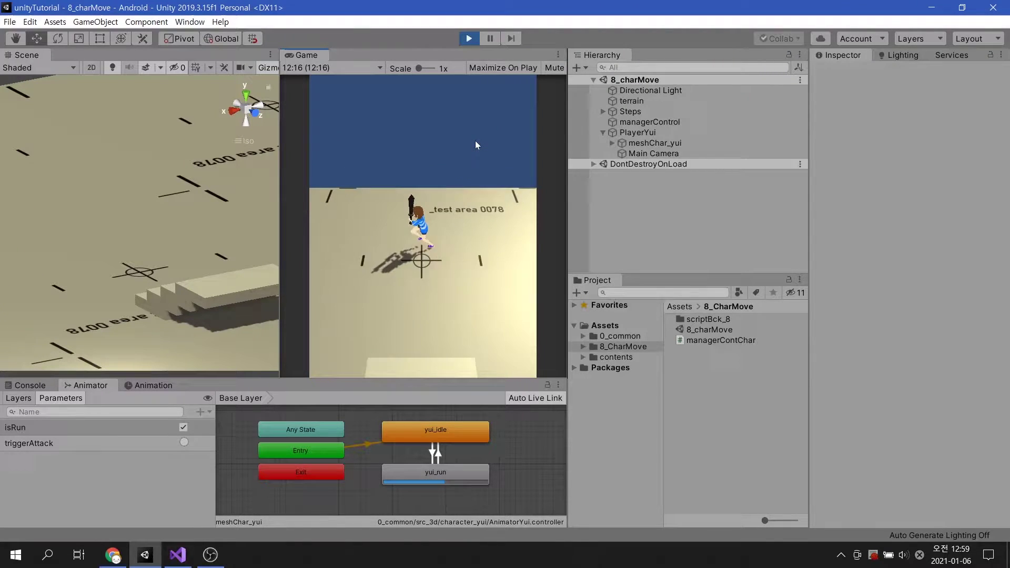
# Step: Play-test the character running, turning and attacking around the steps
pyautogui.press('Up')
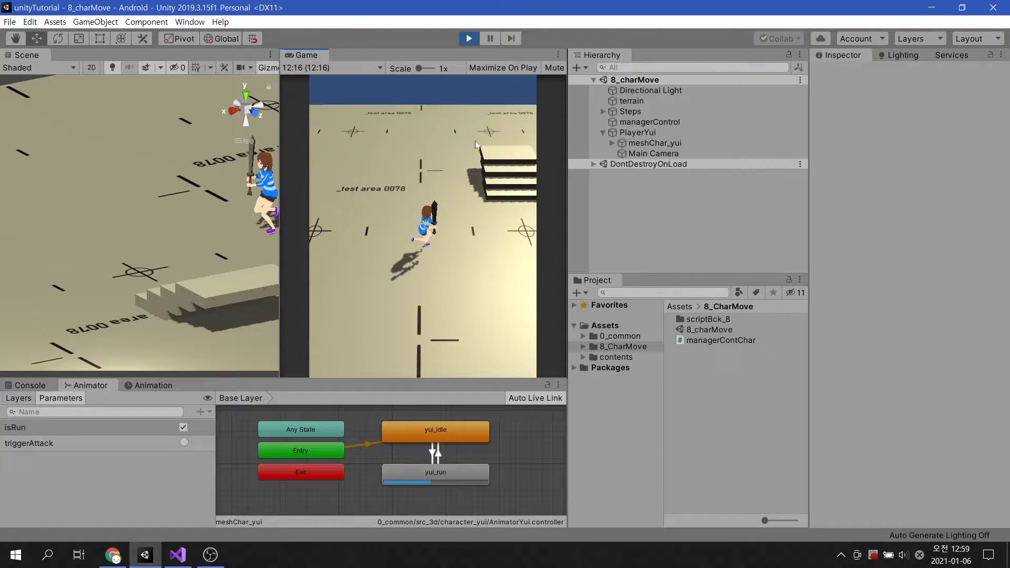
pyautogui.press('Up')
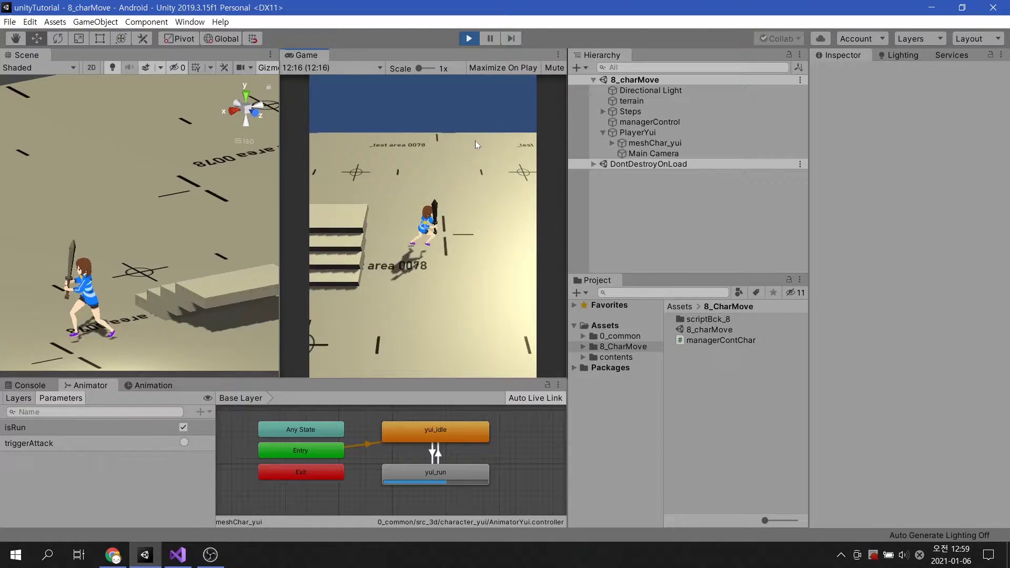
pyautogui.press('Up')
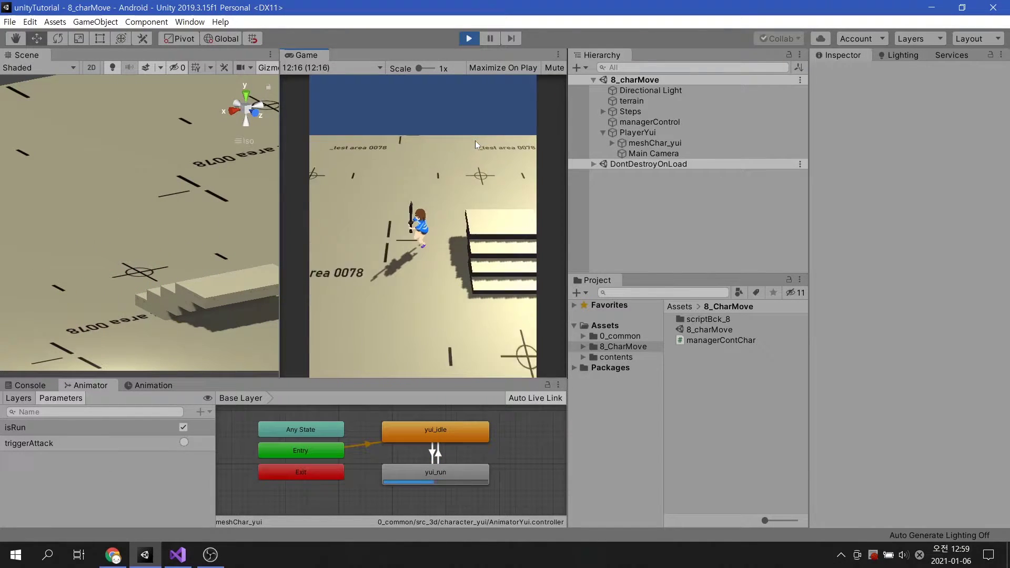
pyautogui.press('Up')
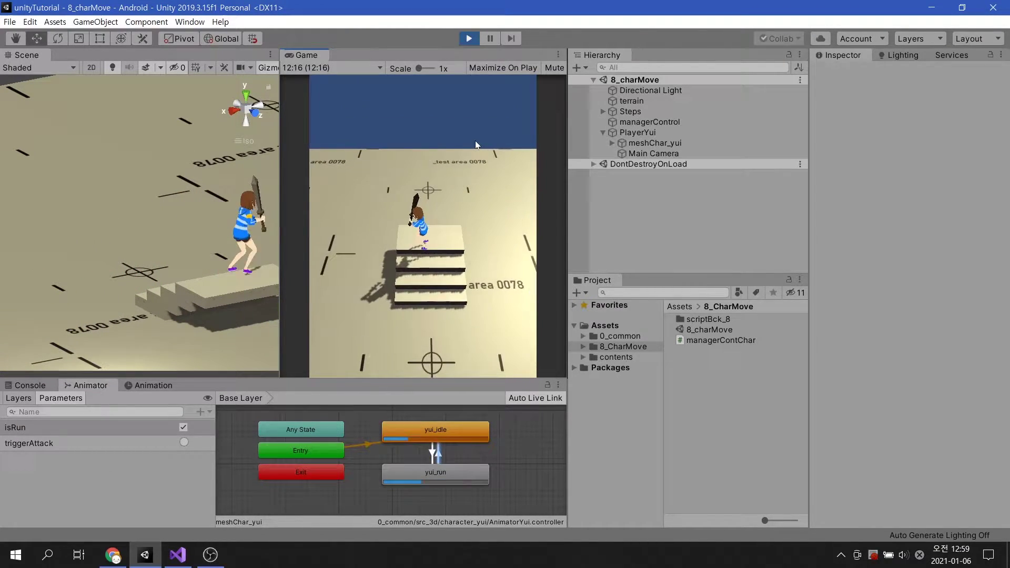
pyautogui.press('Up')
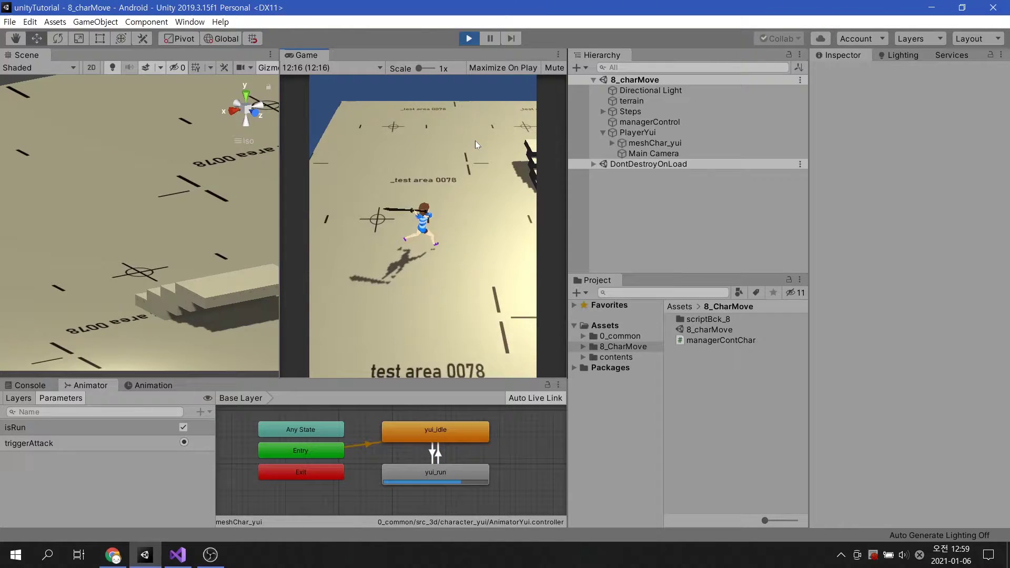
pyautogui.press('Up')
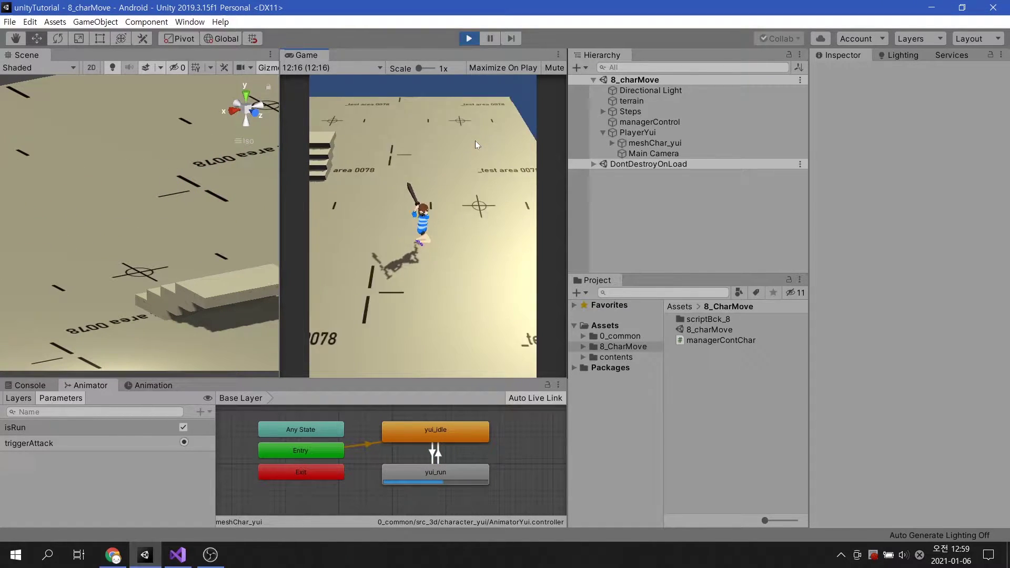
pyautogui.press('Up')
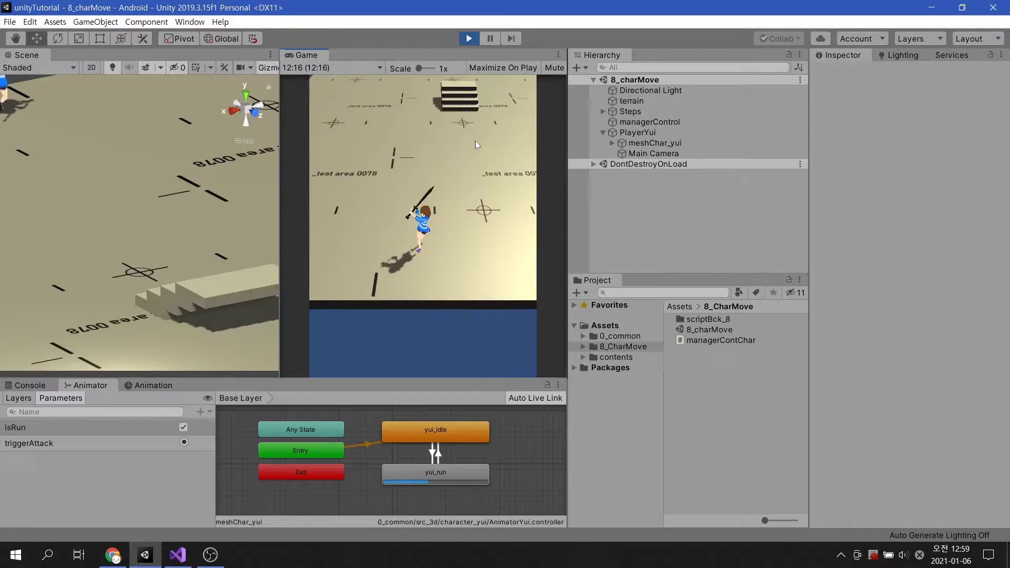
pyautogui.press('Up')
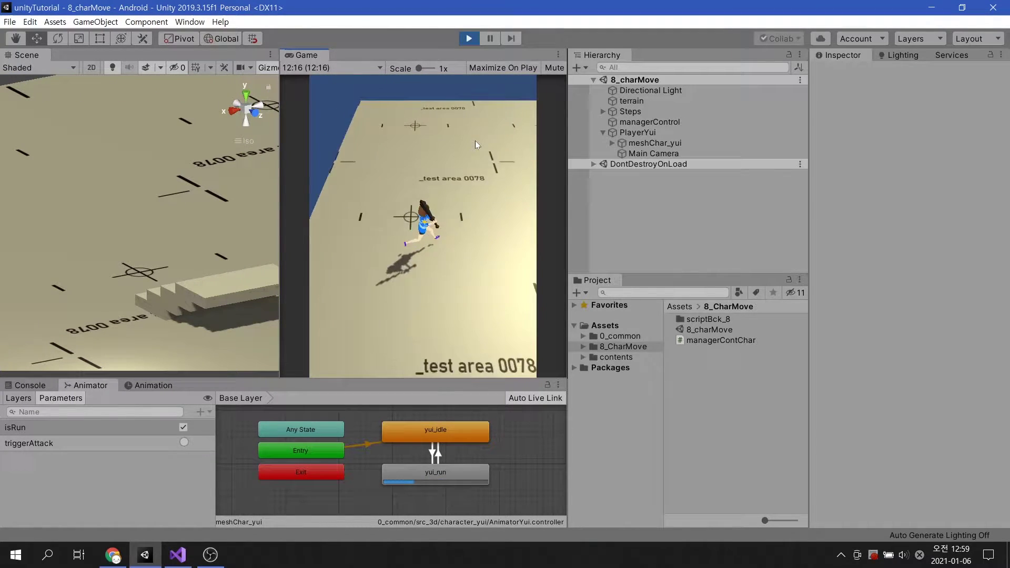
pyautogui.press('Up')
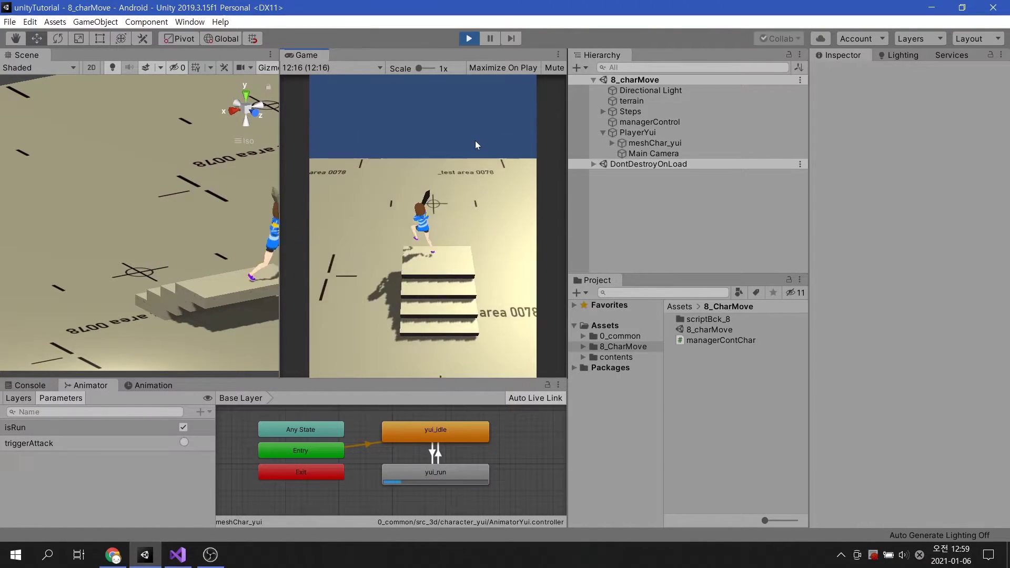
pyautogui.press('Up')
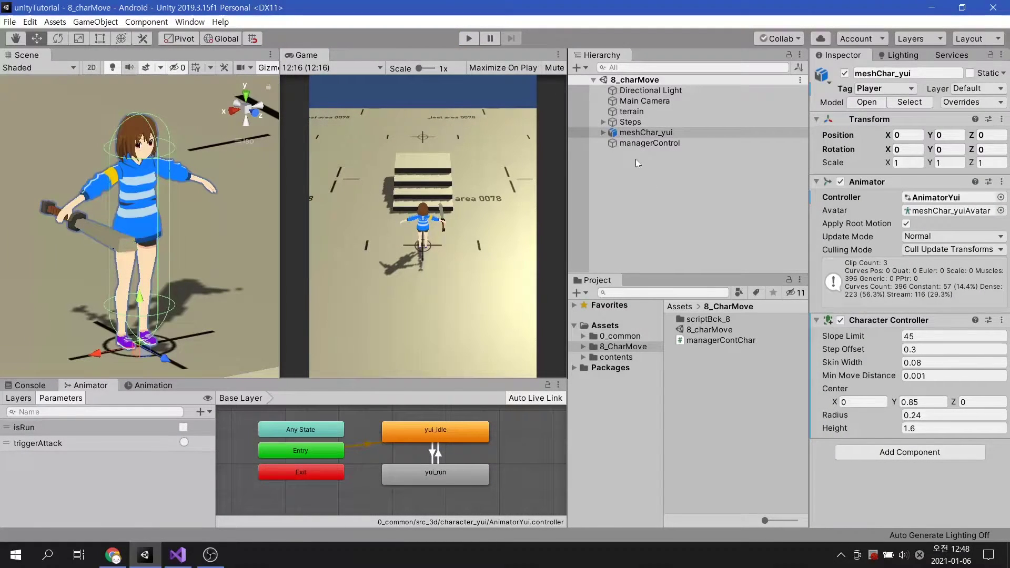
# Step: Create an empty object reset to the origin and name it PlayerYui
pyautogui.click(577, 67)
pyautogui.click(608, 81)
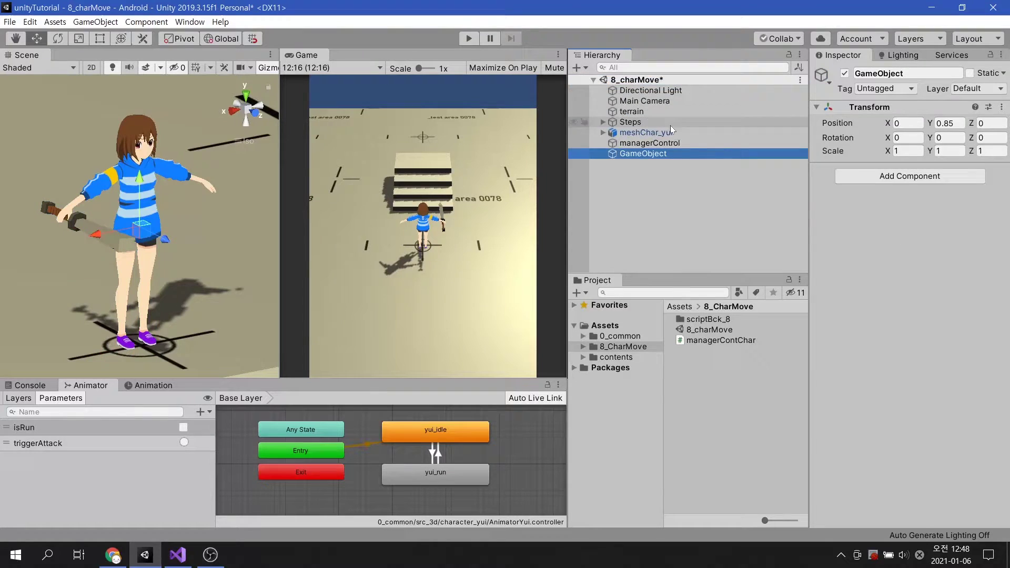
pyautogui.click(1001, 106)
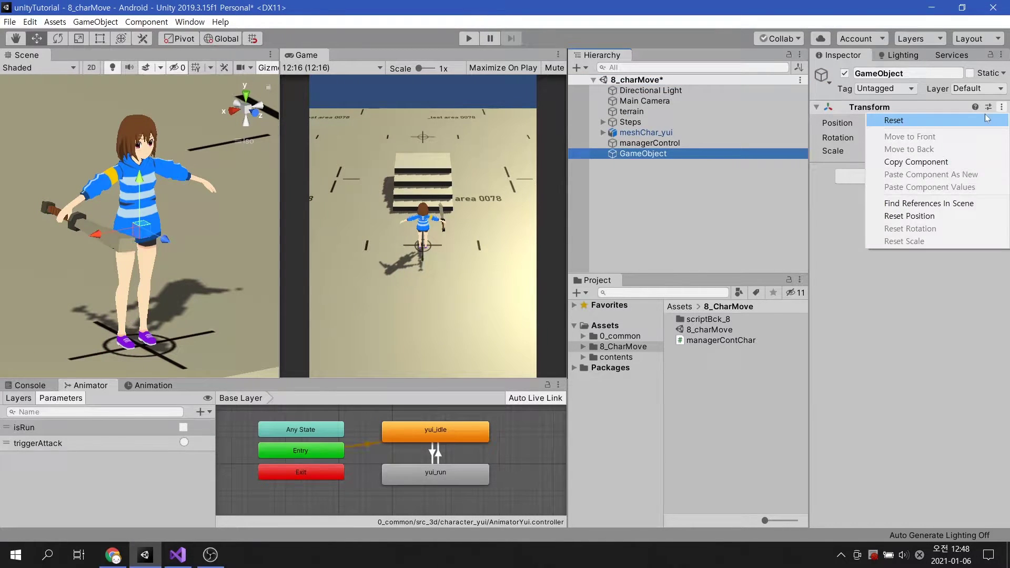
pyautogui.click(986, 120)
pyautogui.click(924, 73)
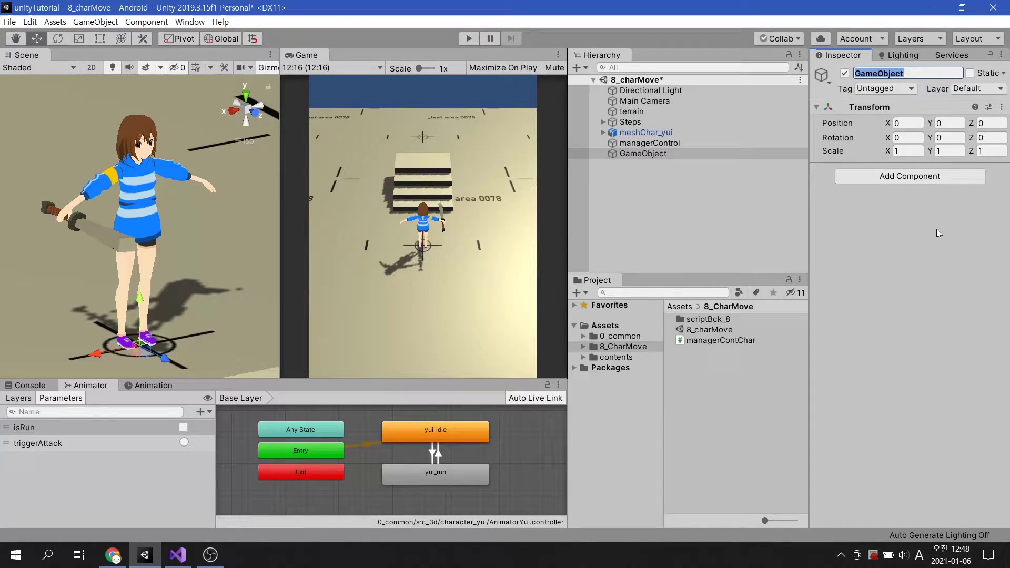
pyautogui.write('Play')
pyautogui.write('erYui')
pyautogui.press('Return')
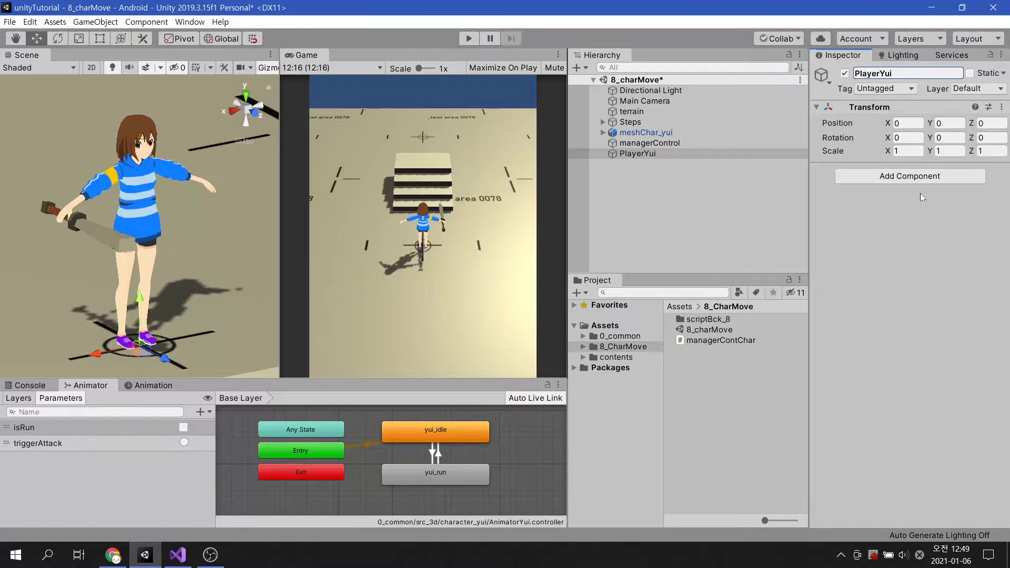
# Step: Tag PlayerYui as Player and set meshChar_yui back to Untagged
pyautogui.click(879, 92)
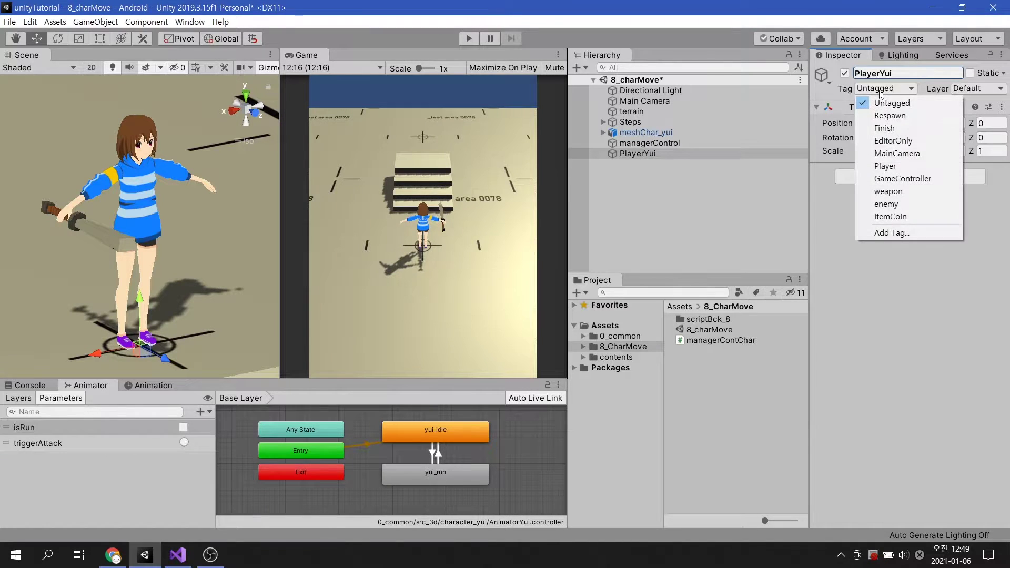
pyautogui.click(888, 165)
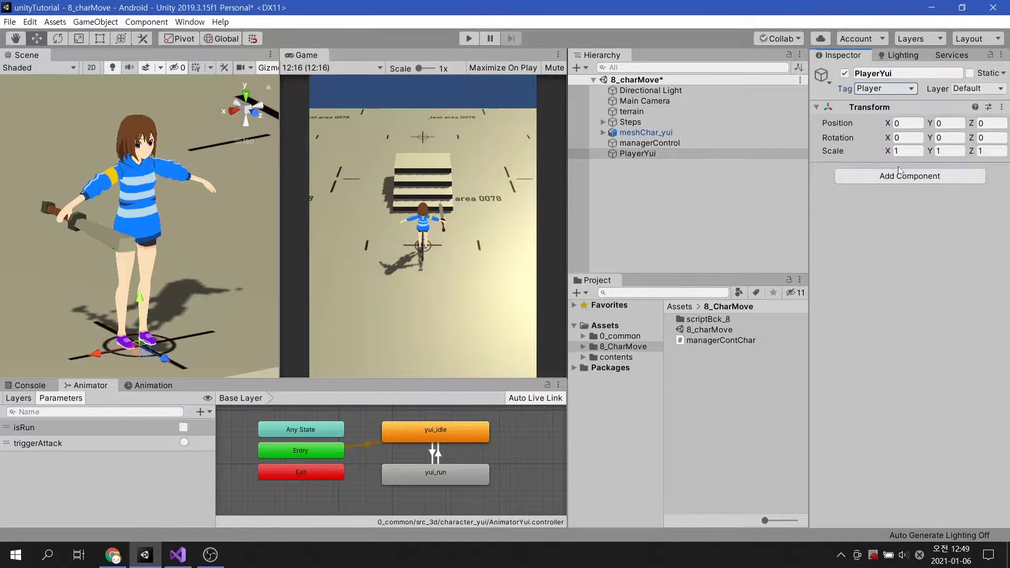
pyautogui.click(647, 134)
pyautogui.click(876, 88)
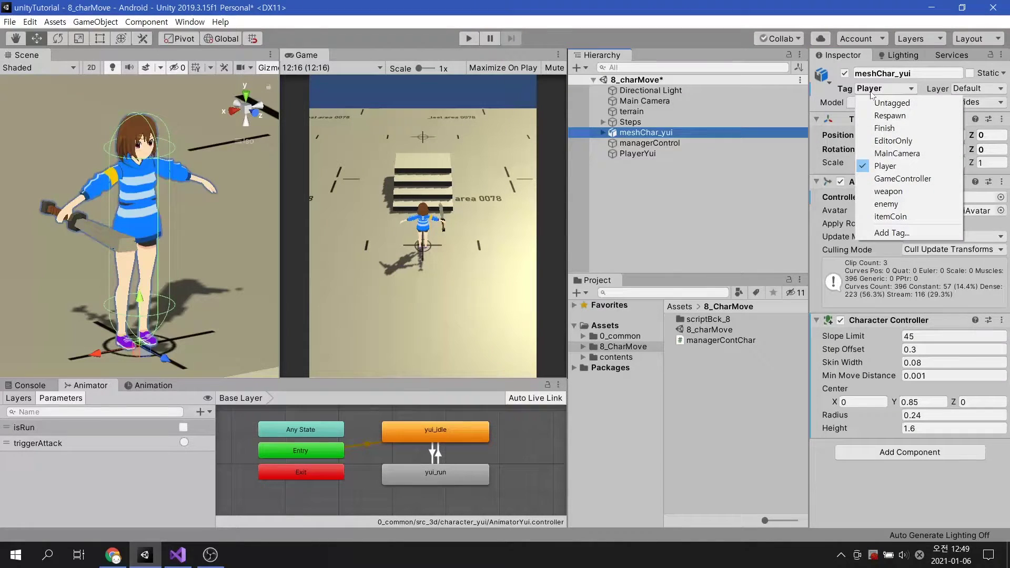
pyautogui.click(881, 104)
pyautogui.click(648, 190)
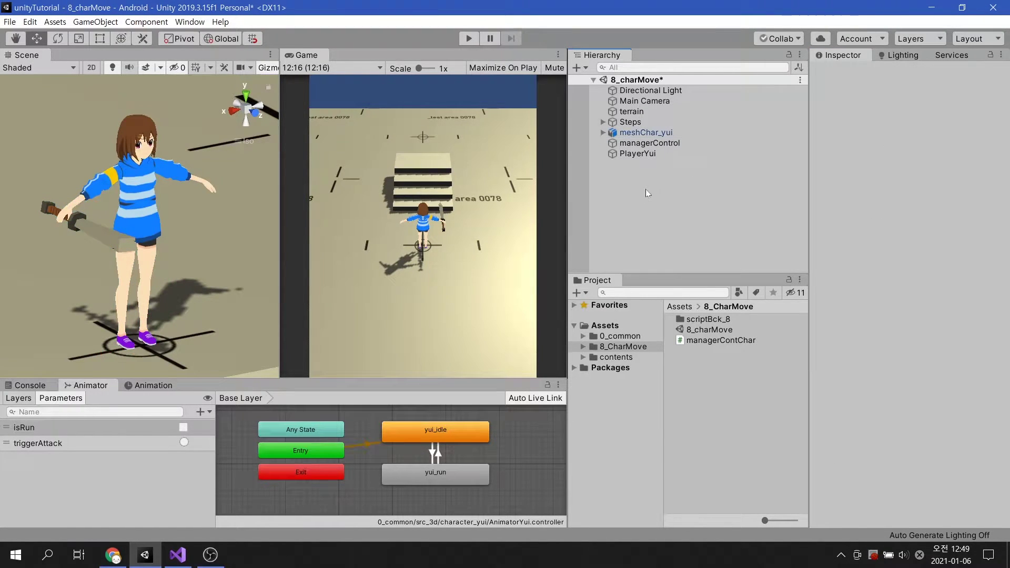
# Step: Parent meshChar_yui under PlayerYui, copy its Character Controller, then remove it
pyautogui.moveTo(641, 133); pyautogui.dragTo(641, 155)
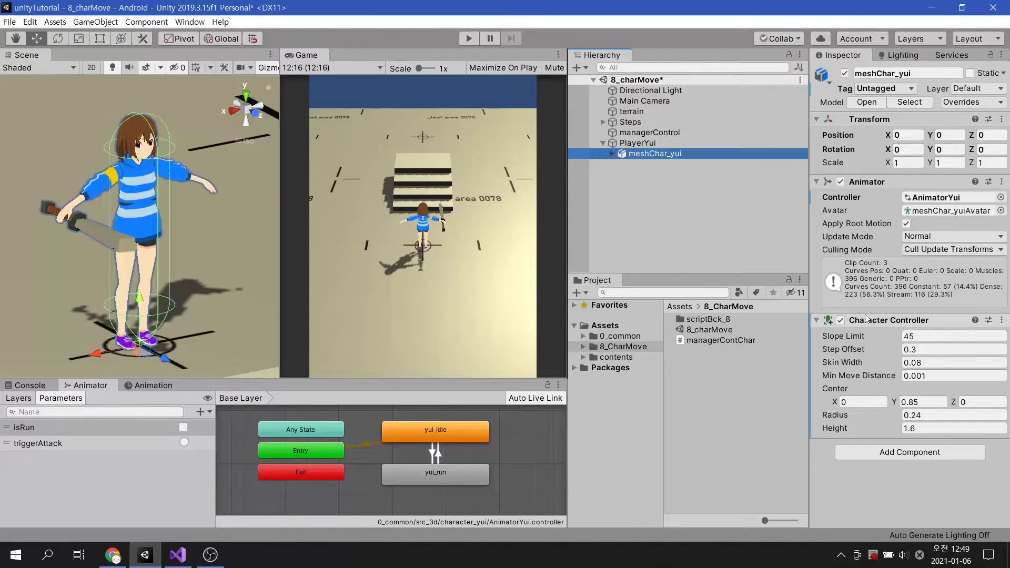
pyautogui.rightClick(959, 321)
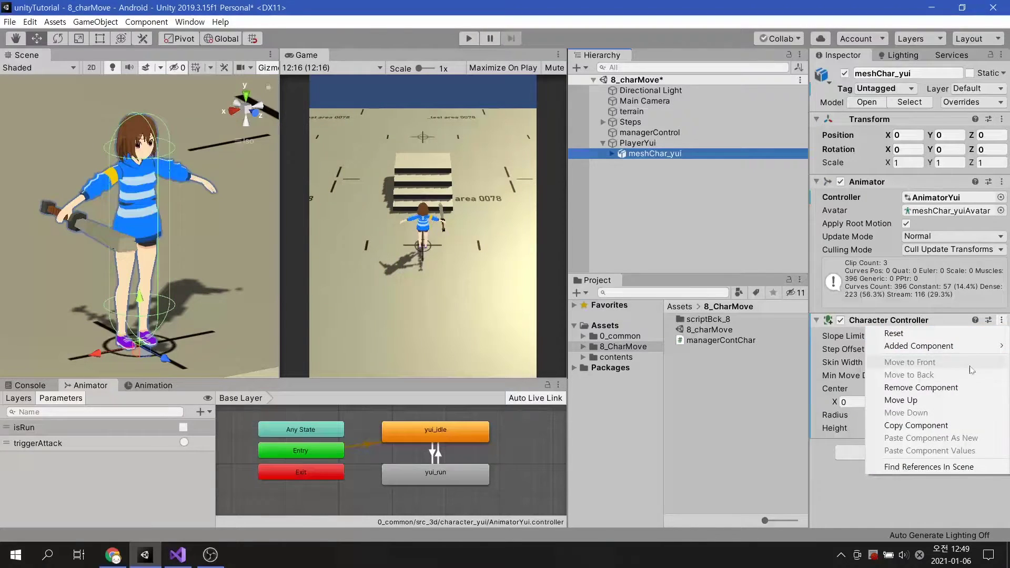
pyautogui.click(967, 426)
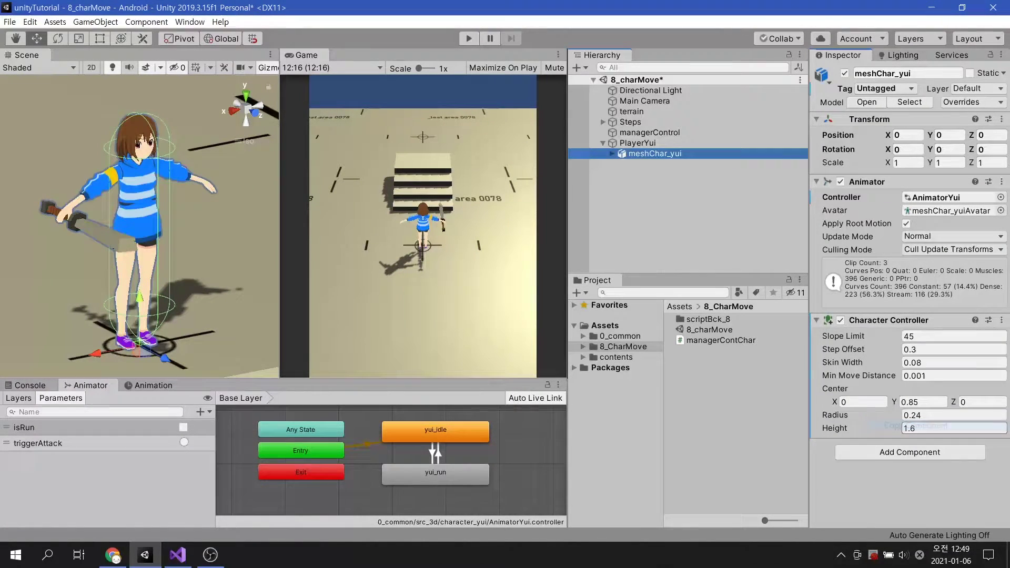
pyautogui.rightClick(885, 327)
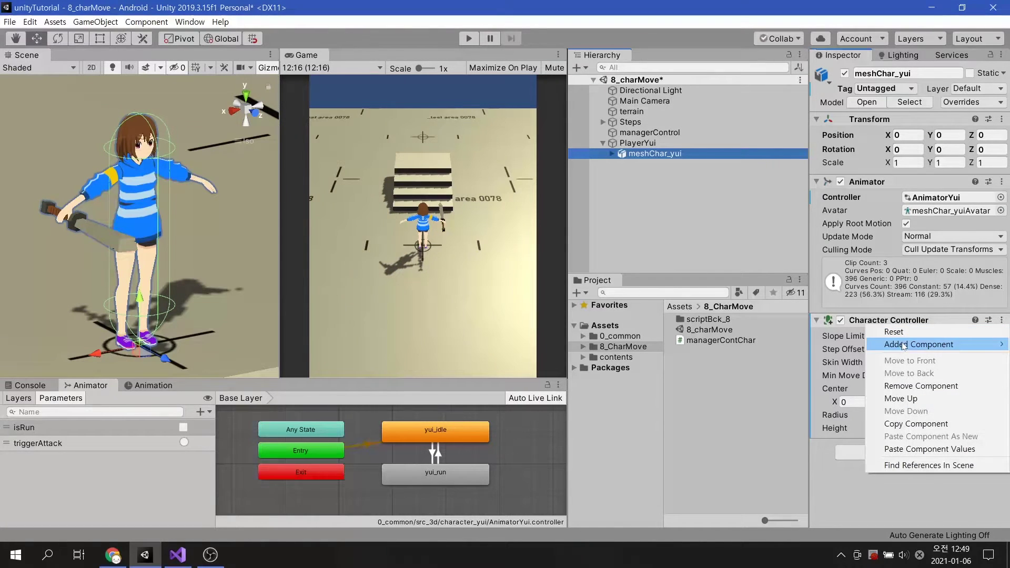
pyautogui.click(892, 381)
# Step: Add a Character Controller to PlayerYui and paste the copied values (center Y 0.85, radius 0.24, height 1.6)
pyautogui.click(638, 143)
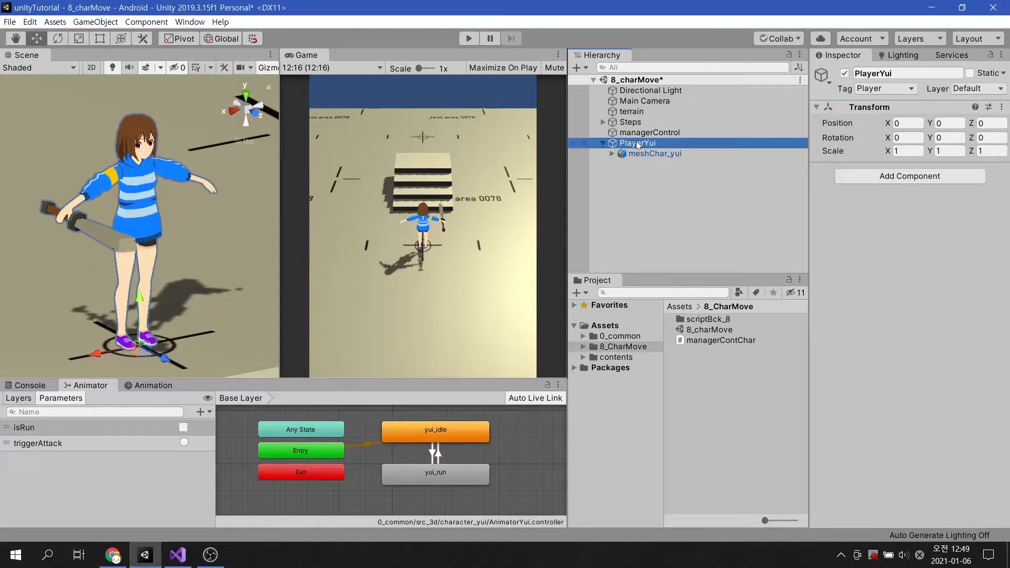
pyautogui.click(865, 176)
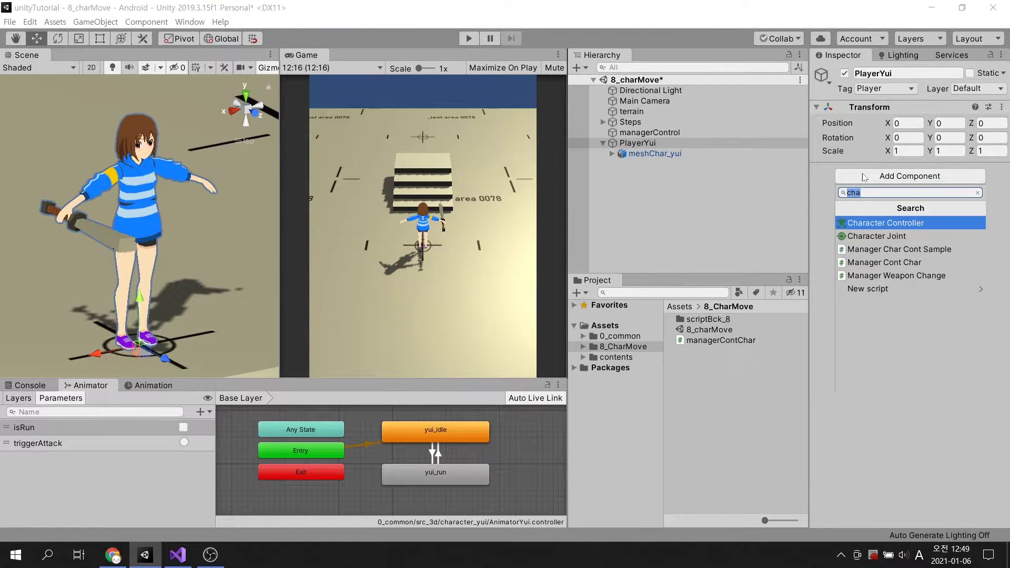
pyautogui.click(900, 223)
pyautogui.click(1000, 170)
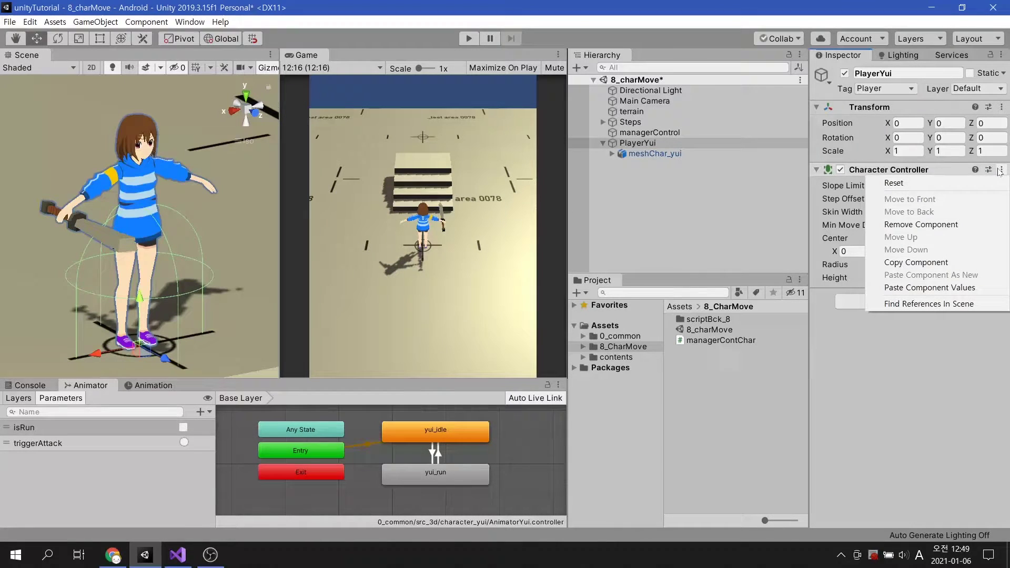
pyautogui.click(955, 287)
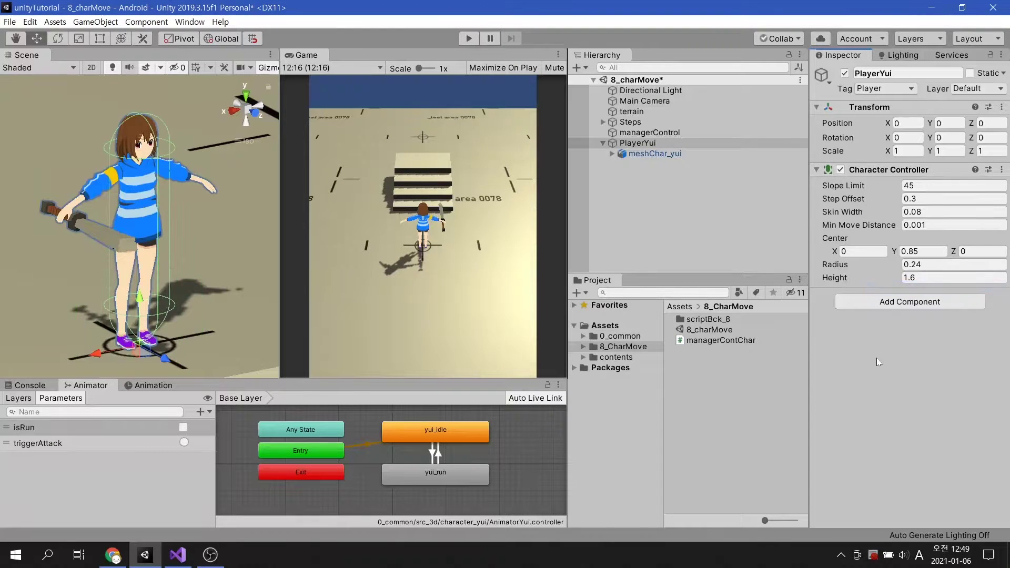
pyautogui.click(662, 241)
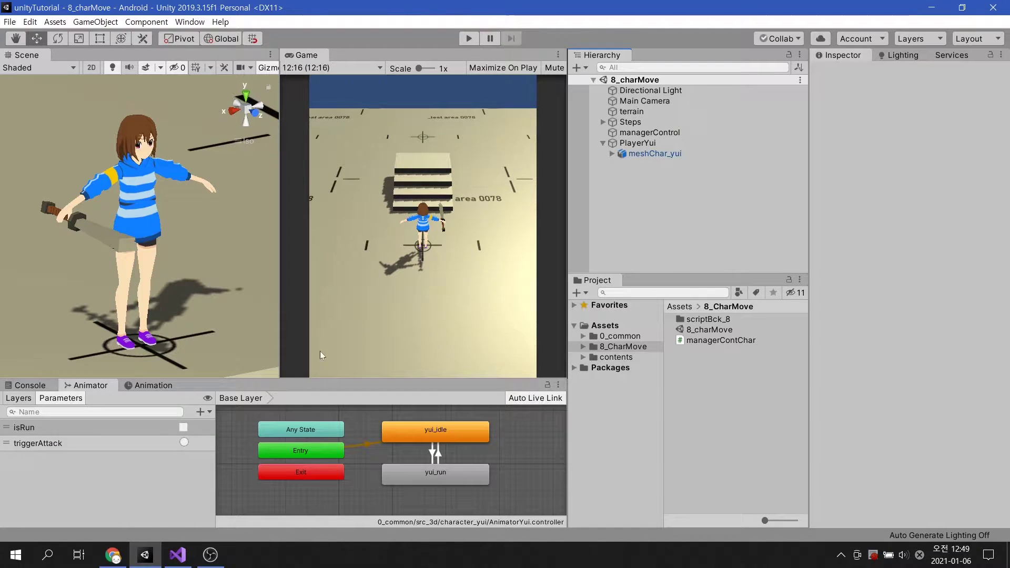
# Step: Declare 'private Transform meshPlayer;' below the _animator field under a // comment and save
pyautogui.click(177, 554)
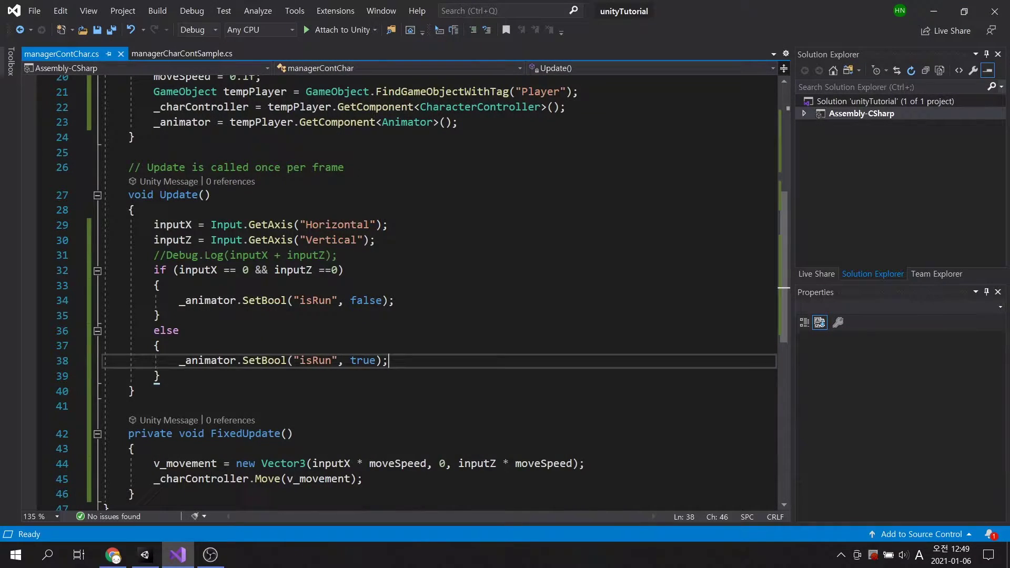
pyautogui.scroll(3, 423, 292)
pyautogui.scroll(2, 422, 293)
pyautogui.scroll(1, 423, 293)
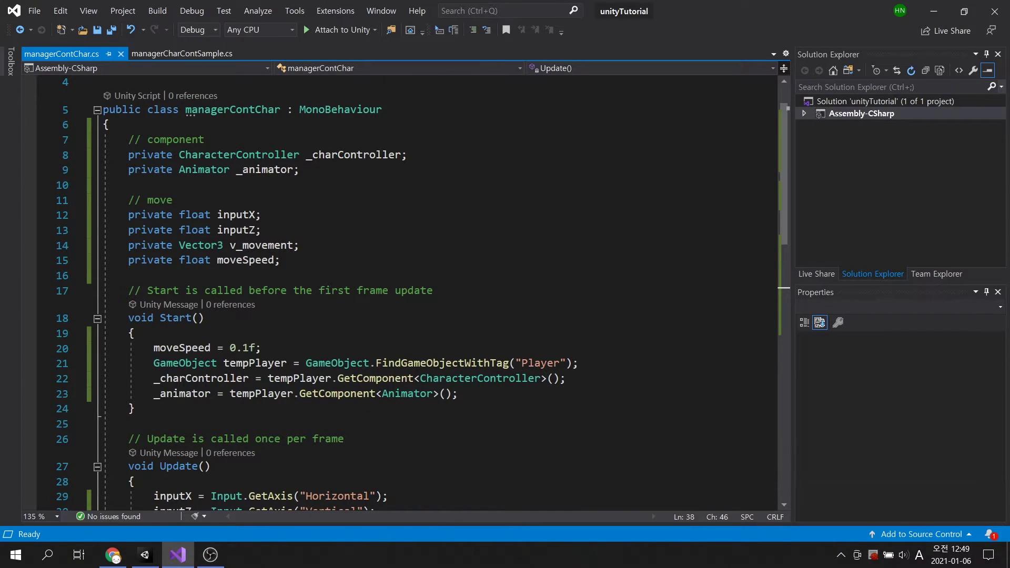
pyautogui.click(129, 185)
pyautogui.press('Return')
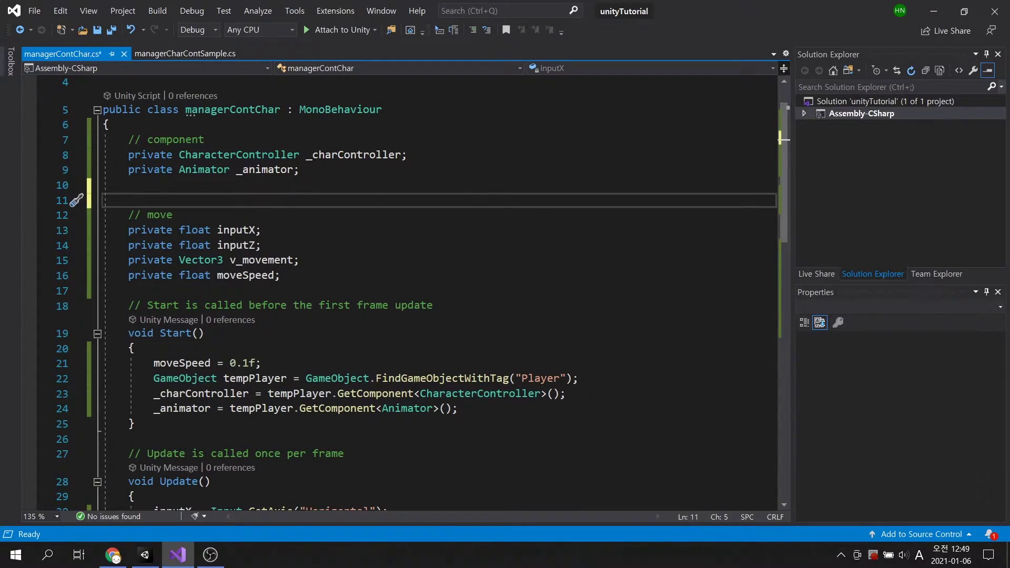
pyautogui.press('Up')
pyautogui.press('Return')
pyautogui.write('//')
pyautogui.press('Return')
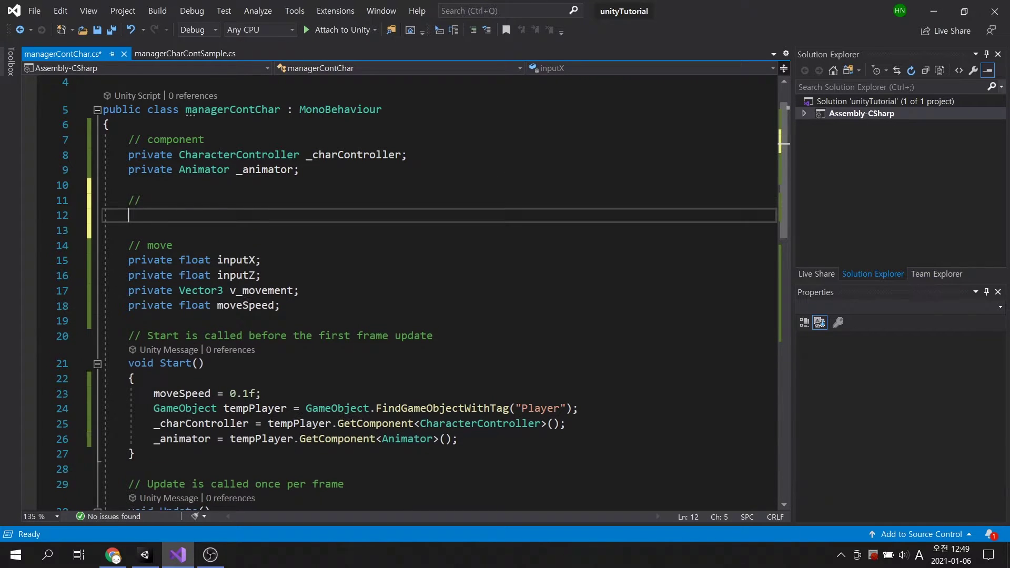
pyautogui.write('pri')
pyautogui.press('Tab')
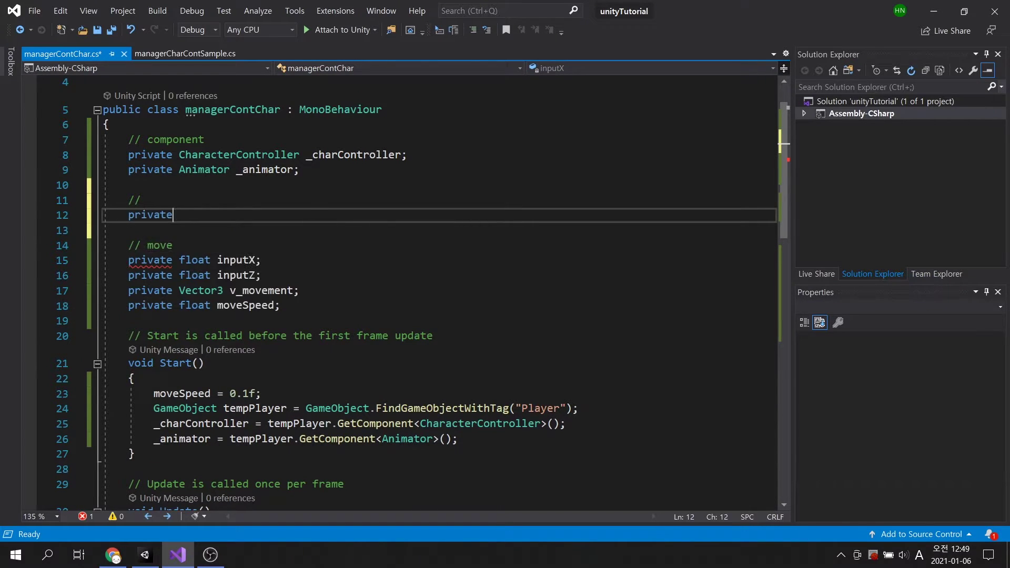
pyautogui.write(' tr')
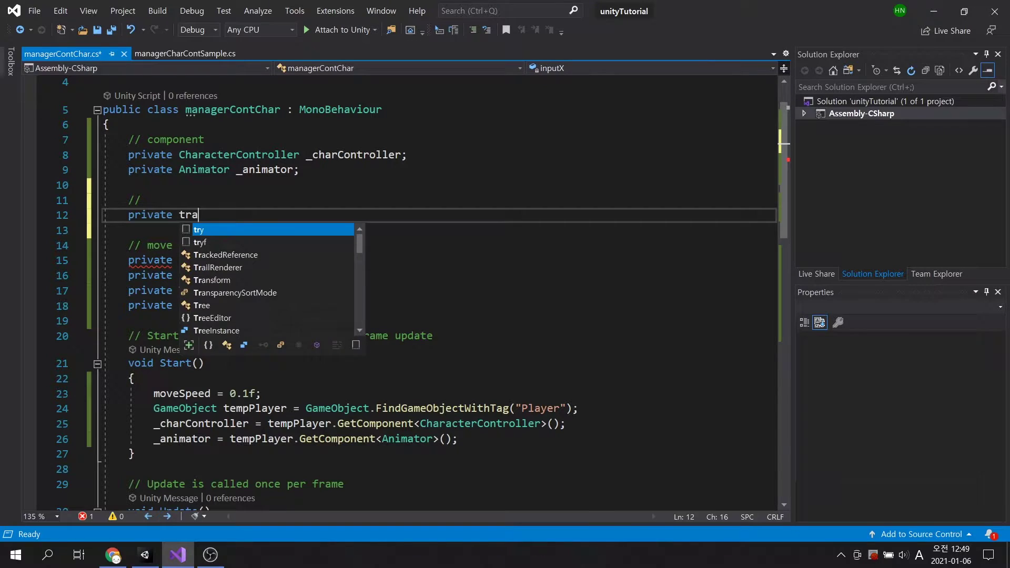
pyautogui.write('a')
pyautogui.press('Down')
pyautogui.press('Down')
pyautogui.press('space')
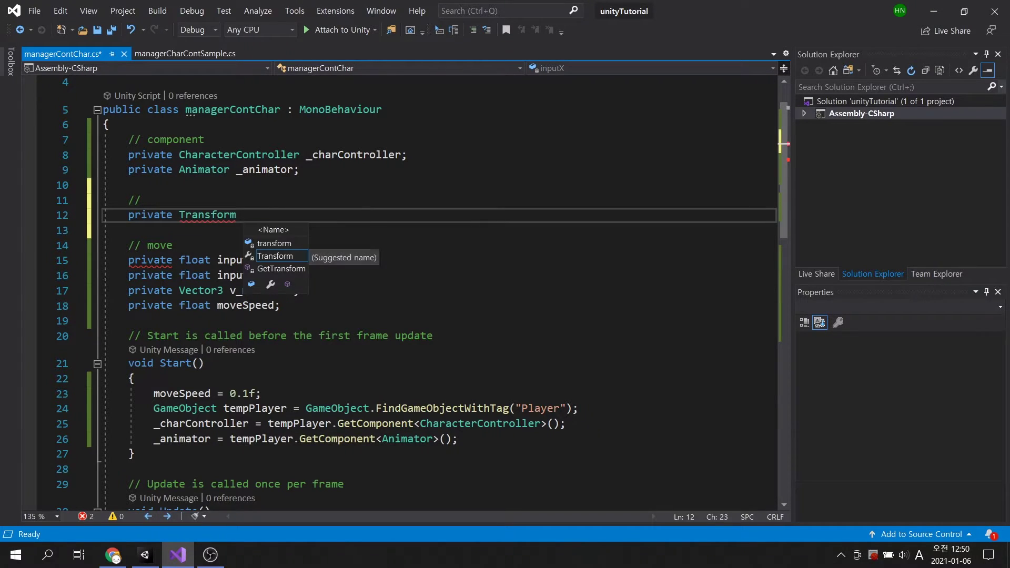
pyautogui.write('meshPlay')
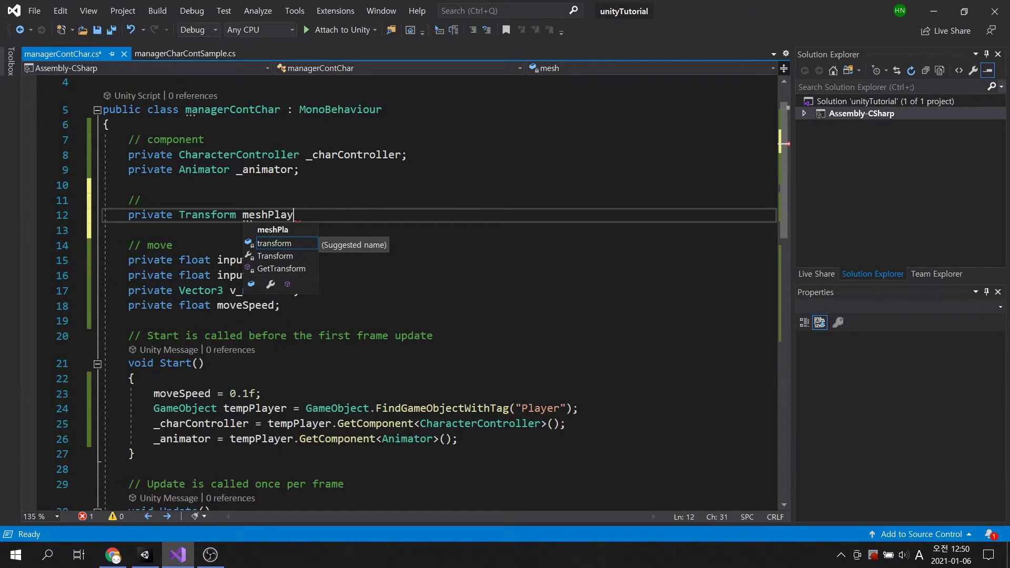
pyautogui.write('er;')
pyautogui.hotkey('ctrl', 's')
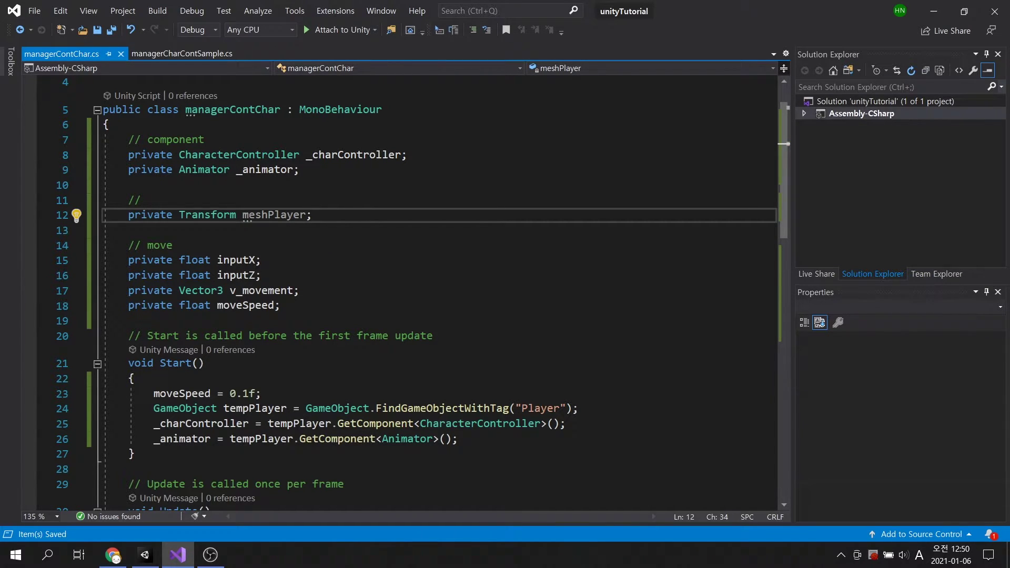
pyautogui.scroll(-2, 434, 293)
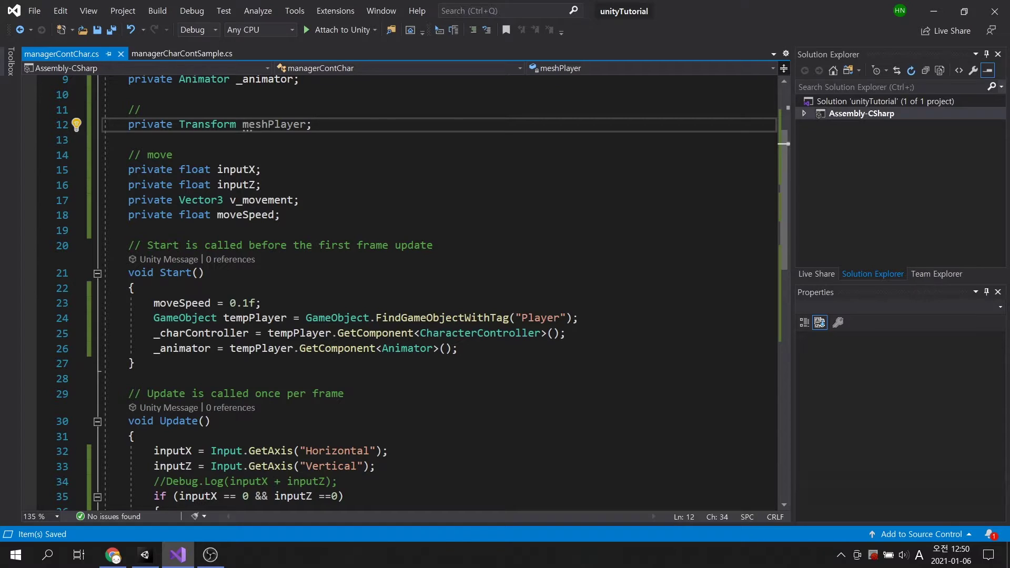
# Step: In Start assign meshPlayer = tempPlayer.transform.GetChild(0); and save
pyautogui.click(584, 318)
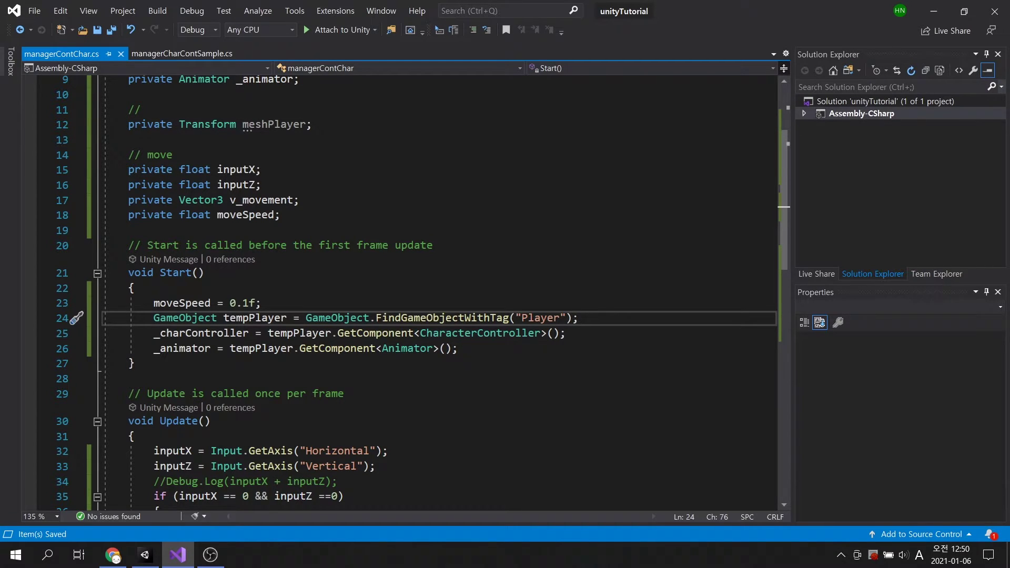
pyautogui.press('Return')
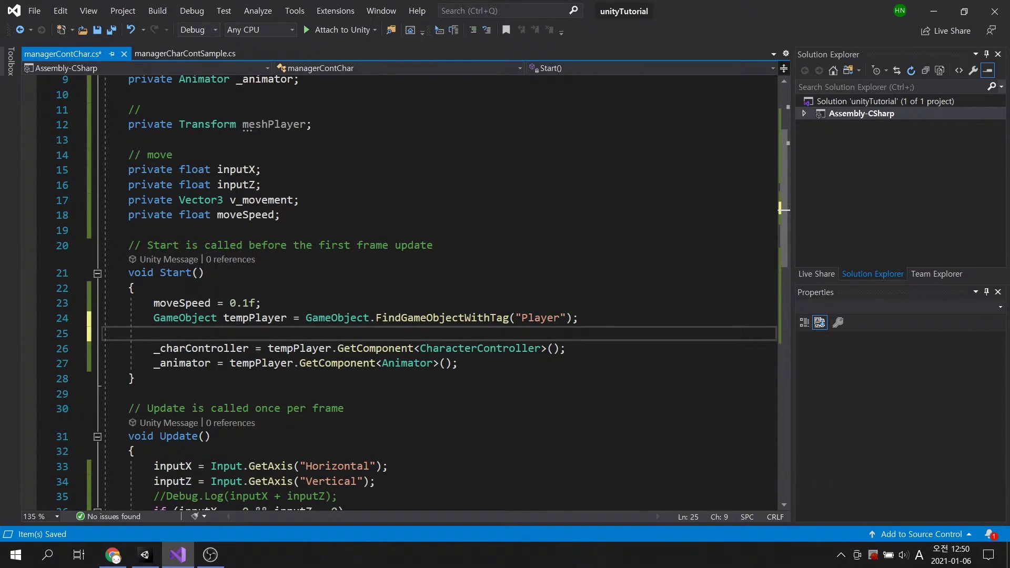
pyautogui.write('mesh')
pyautogui.press('Tab')
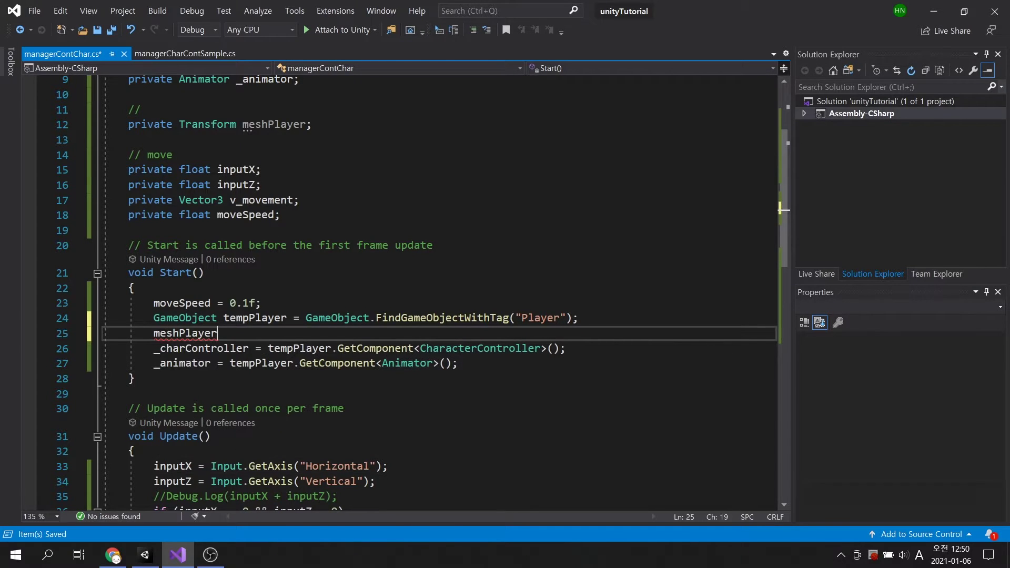
pyautogui.write(' = ')
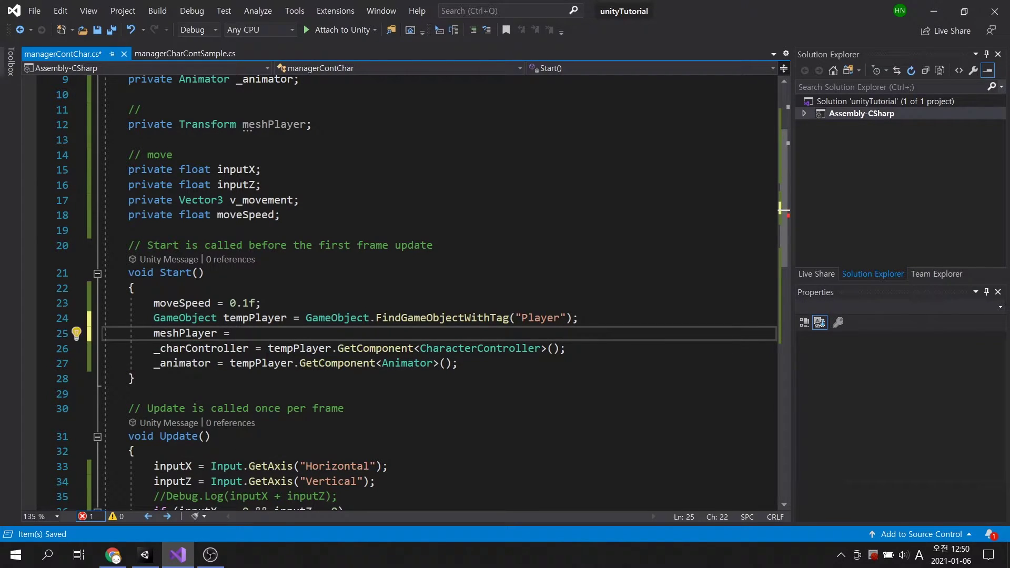
pyautogui.write('temp')
pyautogui.press('Tab')
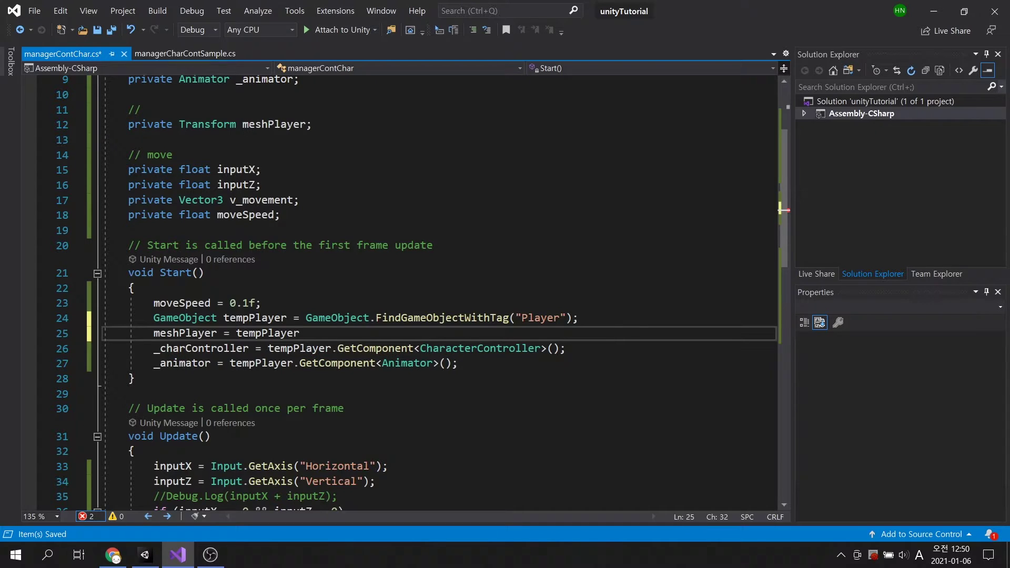
pyautogui.write('.')
pyautogui.press('Tab')
pyautogui.write('.')
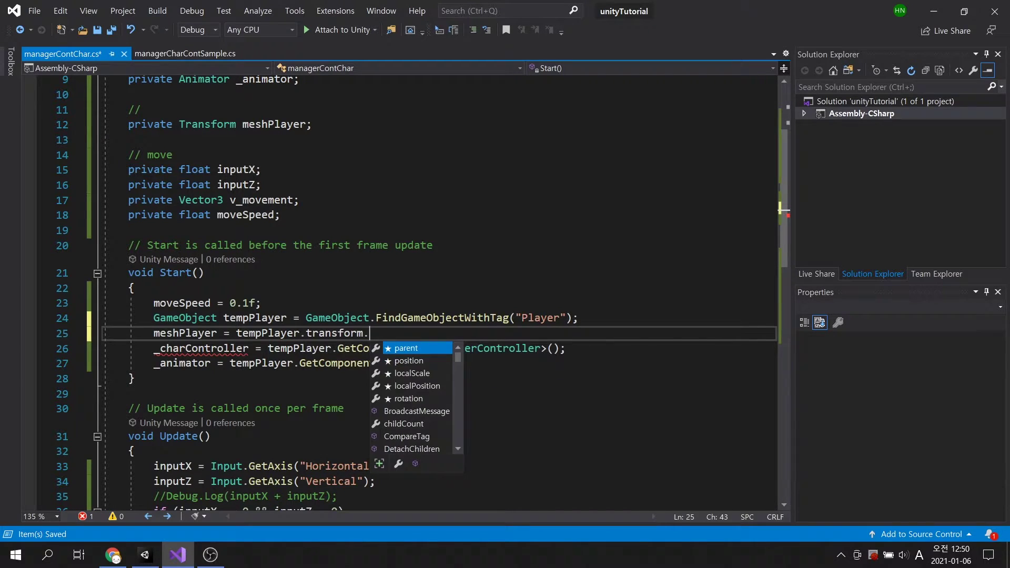
pyautogui.write('Get')
pyautogui.press('Tab')
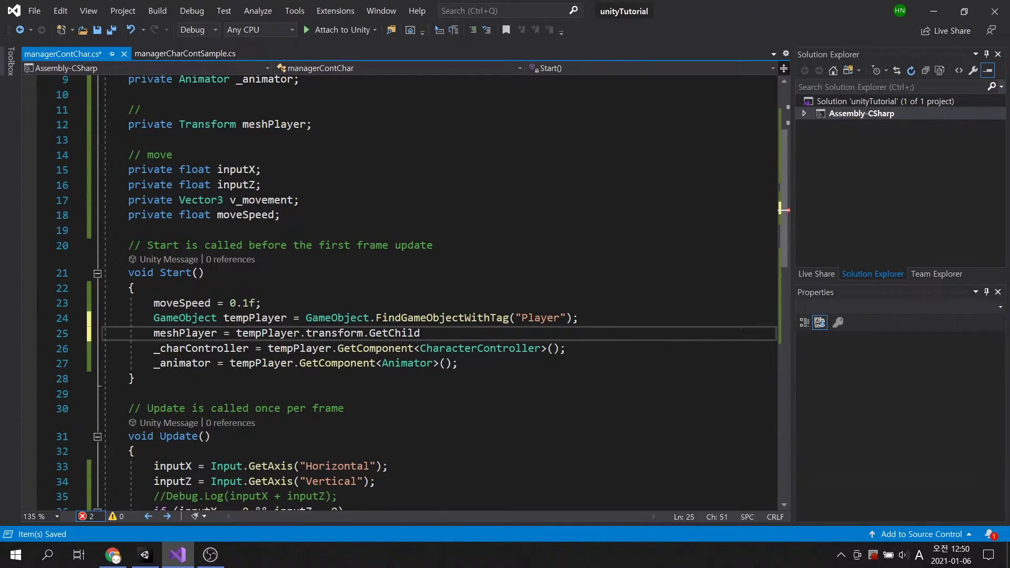
pyautogui.write('(0);')
pyautogui.hotkey('ctrl', 's')
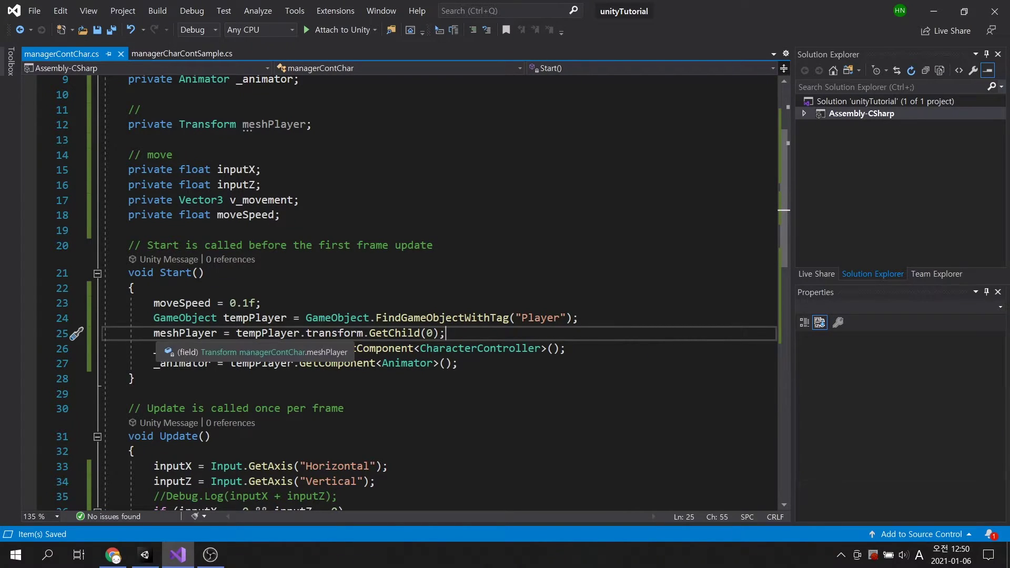
# Step: Fetch _animator from meshPlayer instead of tempPlayer and save
pyautogui.moveTo(154, 333); pyautogui.dragTo(218, 333)
pyautogui.hotkey('ctrl', 'c')
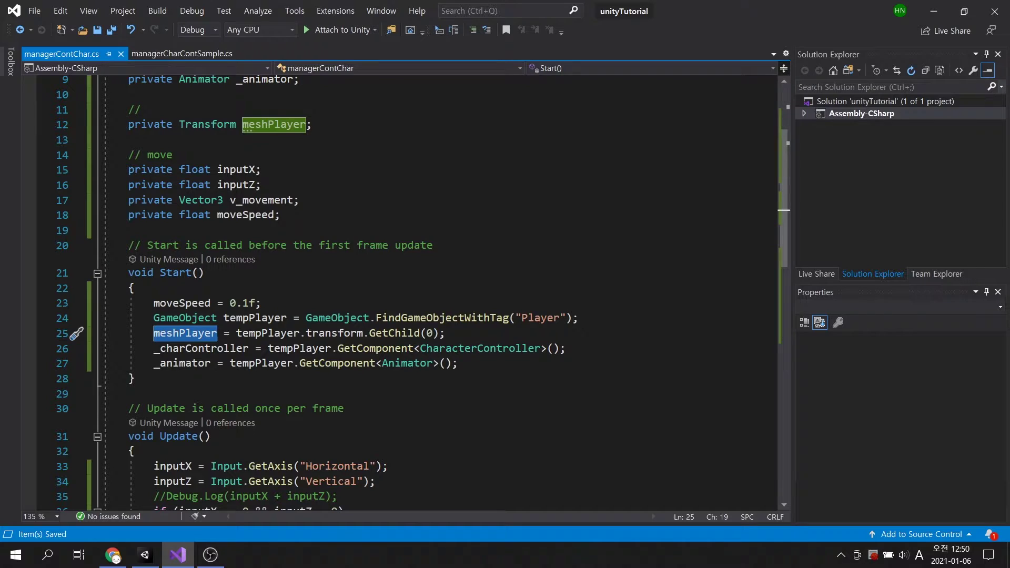
pyautogui.moveTo(230, 363); pyautogui.dragTo(293, 363)
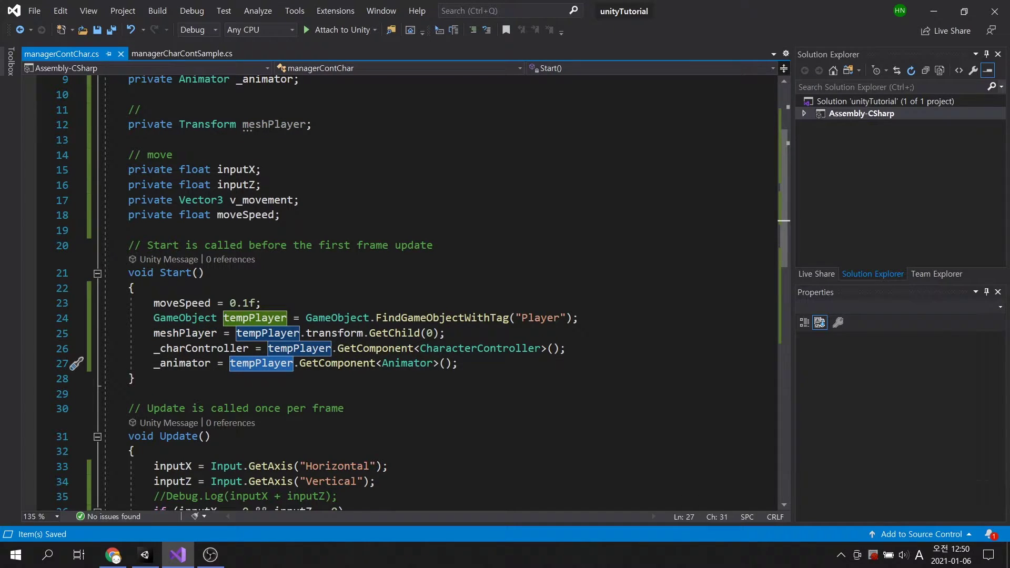
pyautogui.hotkey('ctrl', 'v')
pyautogui.hotkey('ctrl', 's')
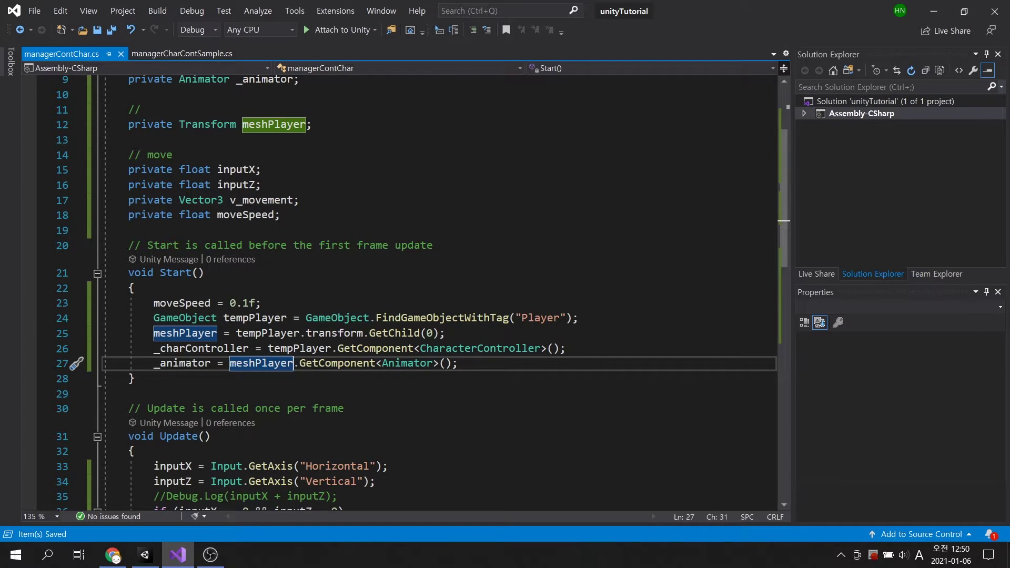
pyautogui.scroll(-1, 434, 316)
pyautogui.scroll(-6, 434, 316)
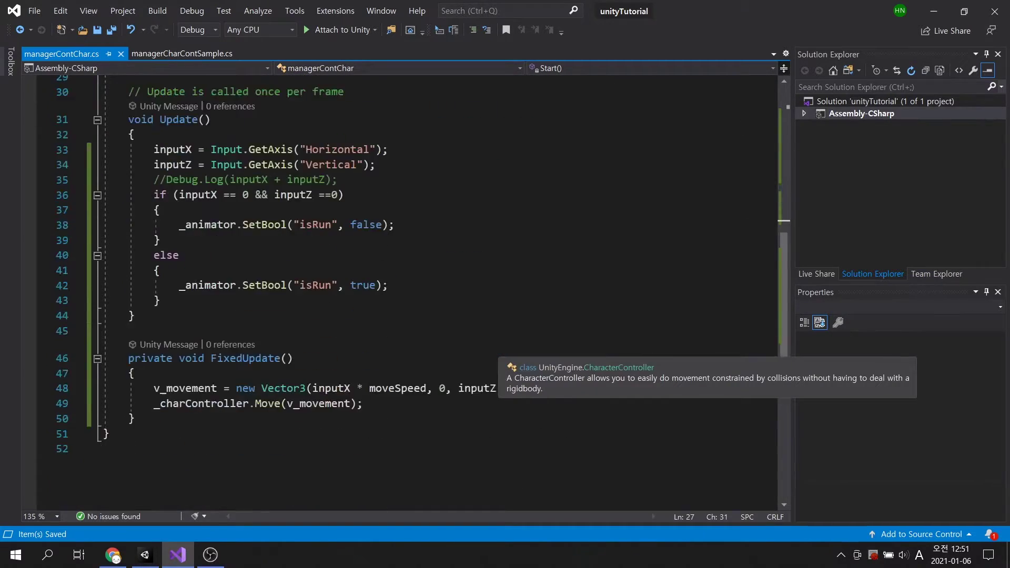
pyautogui.scroll(-1, 434, 316)
# Step: Add '// movement' at the top of FixedUpdate and a '// mesh rotate' comment after the Move call
pyautogui.click(136, 283)
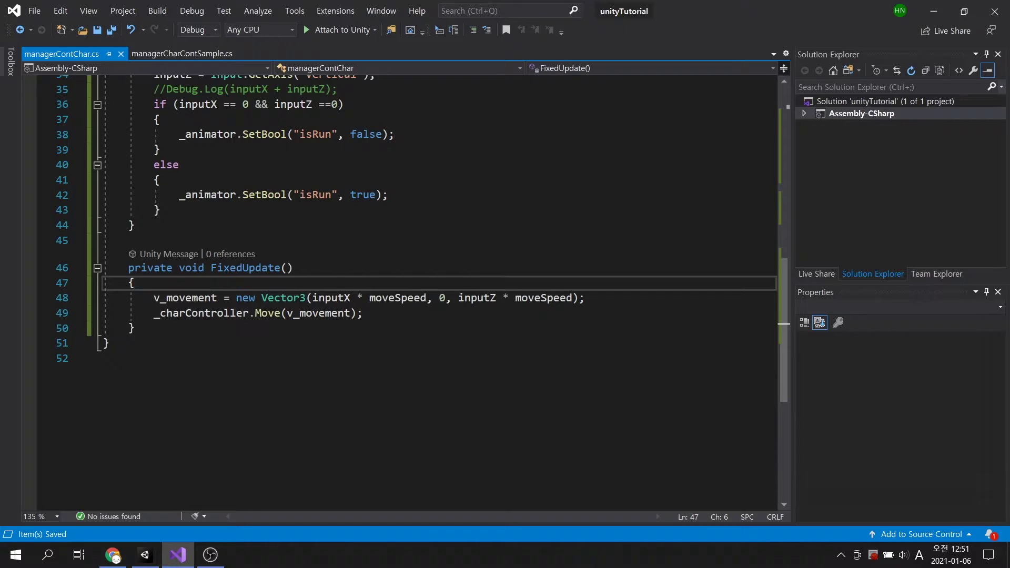
pyautogui.press('Return')
pyautogui.write('// movement')
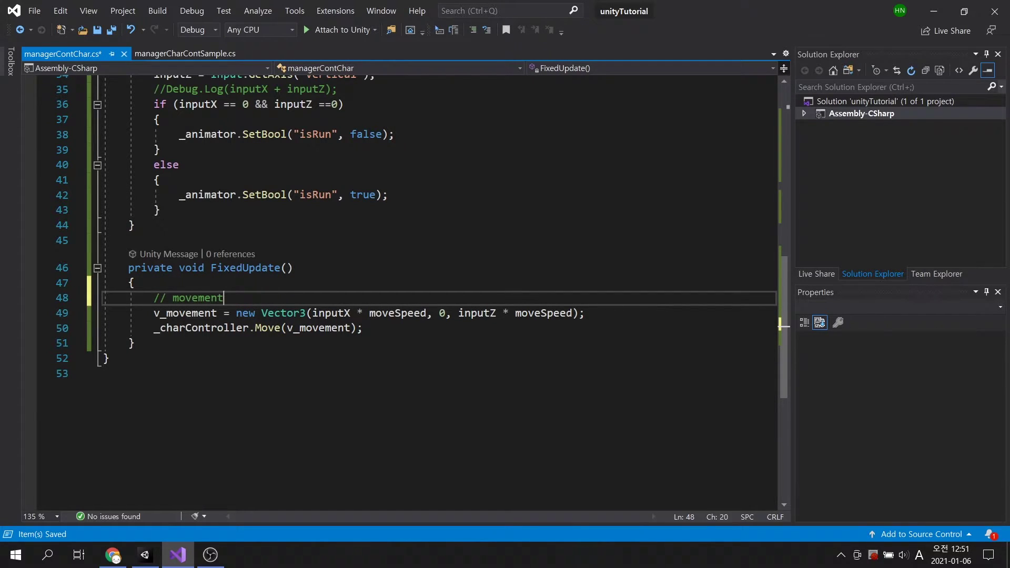
pyautogui.click(365, 328)
pyautogui.scroll(-1, 365, 328)
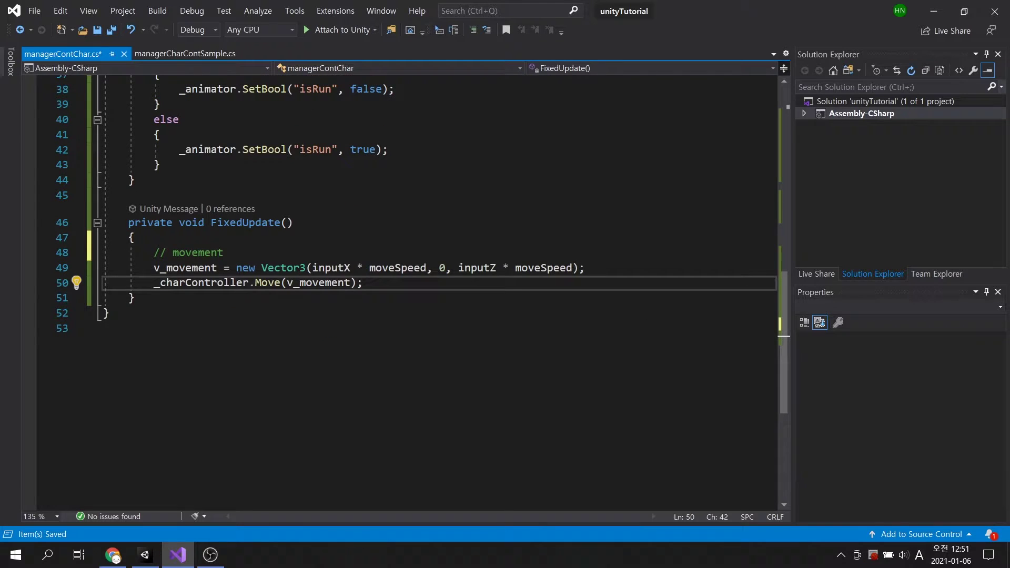
pyautogui.press('Return')
pyautogui.press('Return')
pyautogui.write('// mesh rotate')
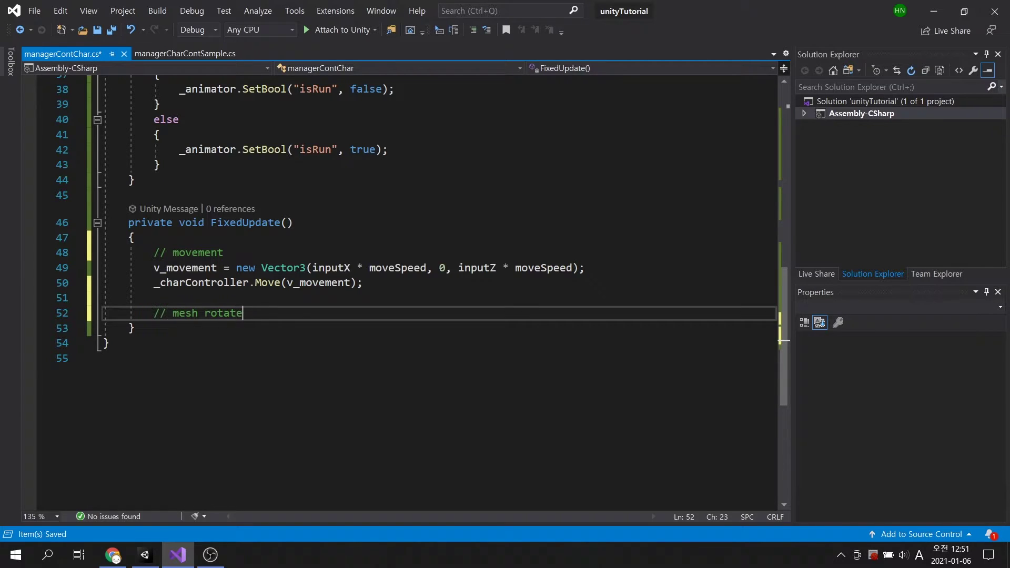
pyautogui.press('Return')
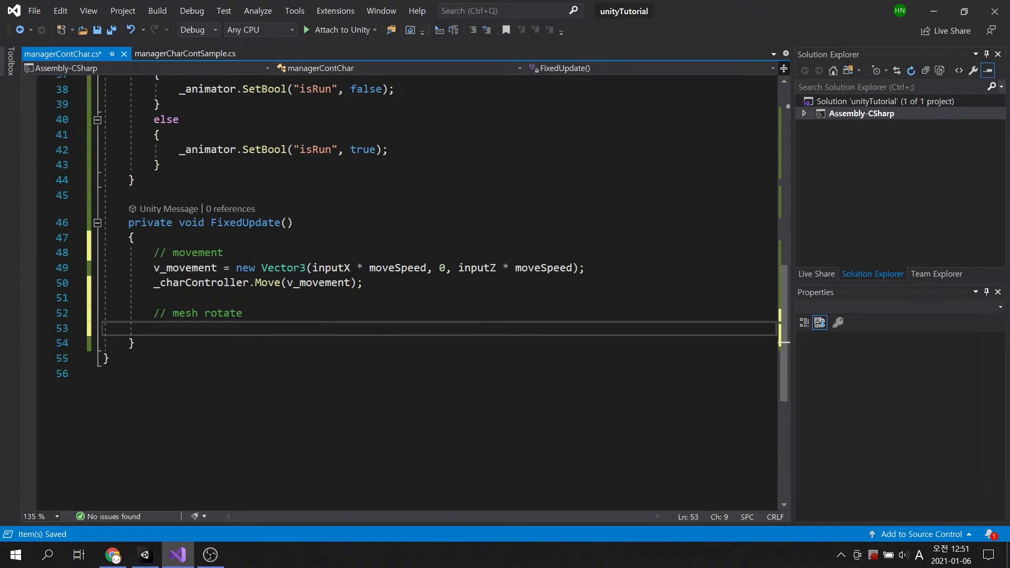
pyautogui.write('Vector')
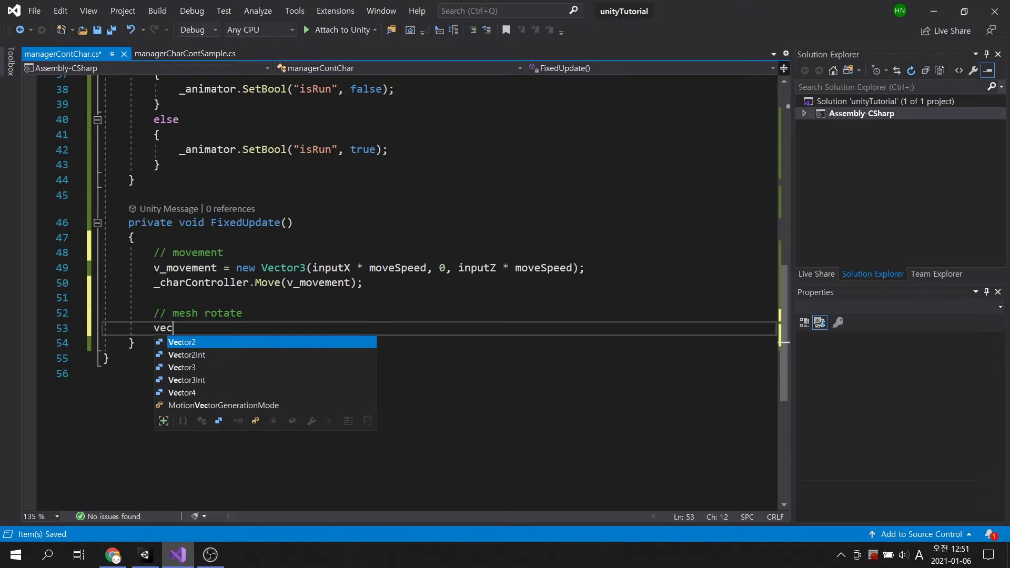
pyautogui.write('3 loo')
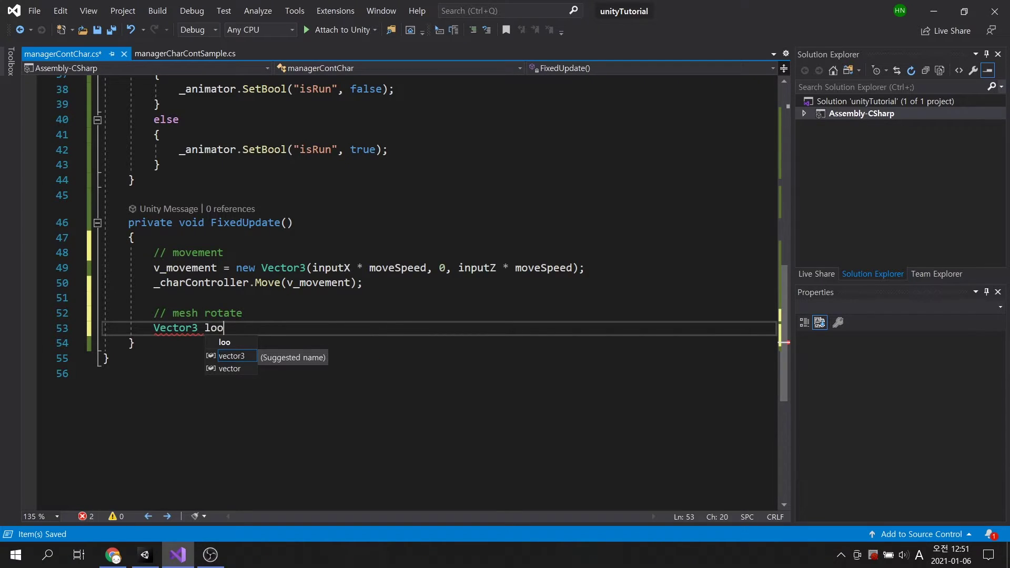
pyautogui.write('kDir = ')
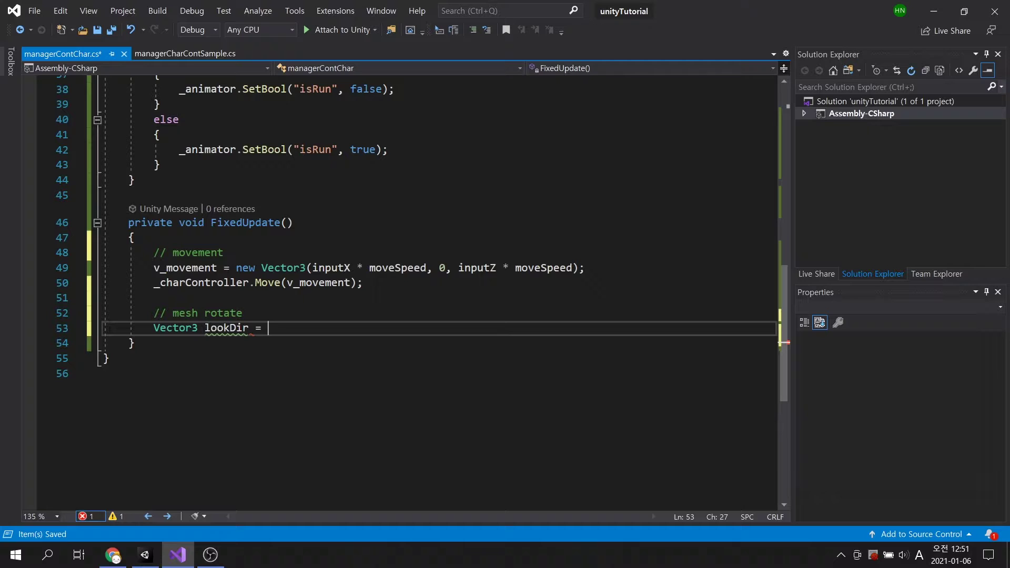
pyautogui.write('new')
# Step: Write Vector3 lookDir = new Vector3(v_movement.x, 0, v_movement.z); under the mesh rotate comment
pyautogui.press('Tab')
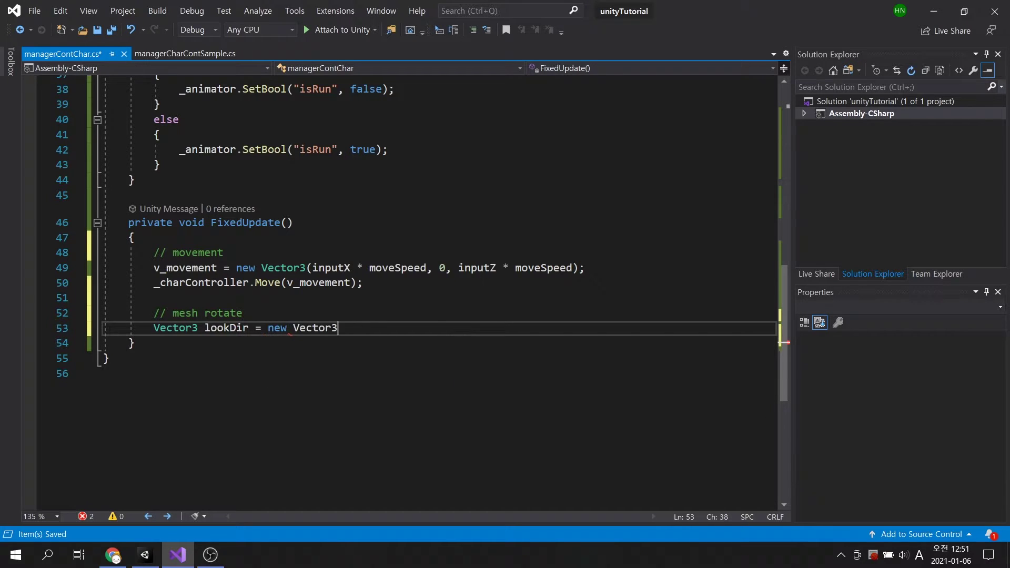
pyautogui.write('(')
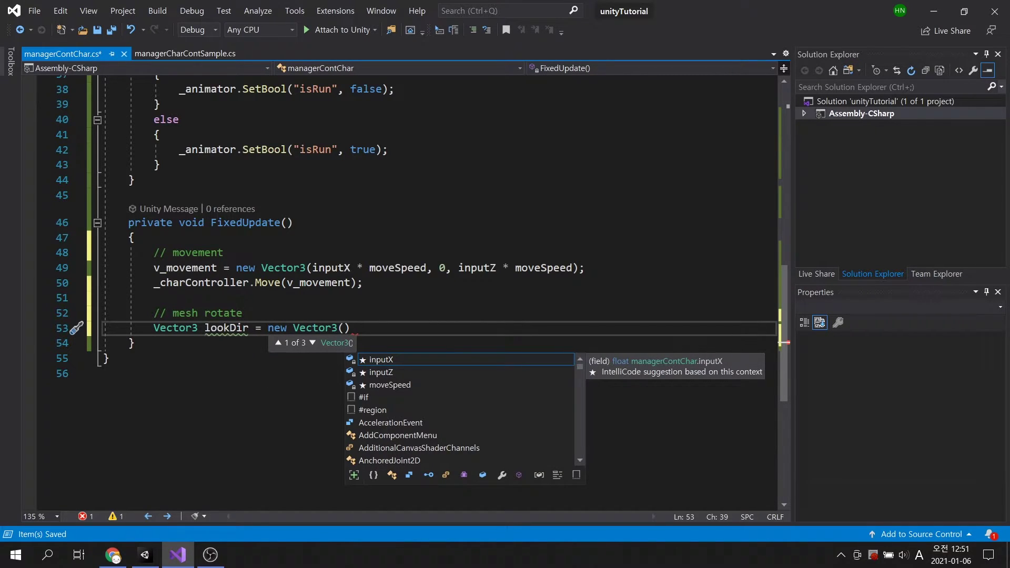
pyautogui.write('v')
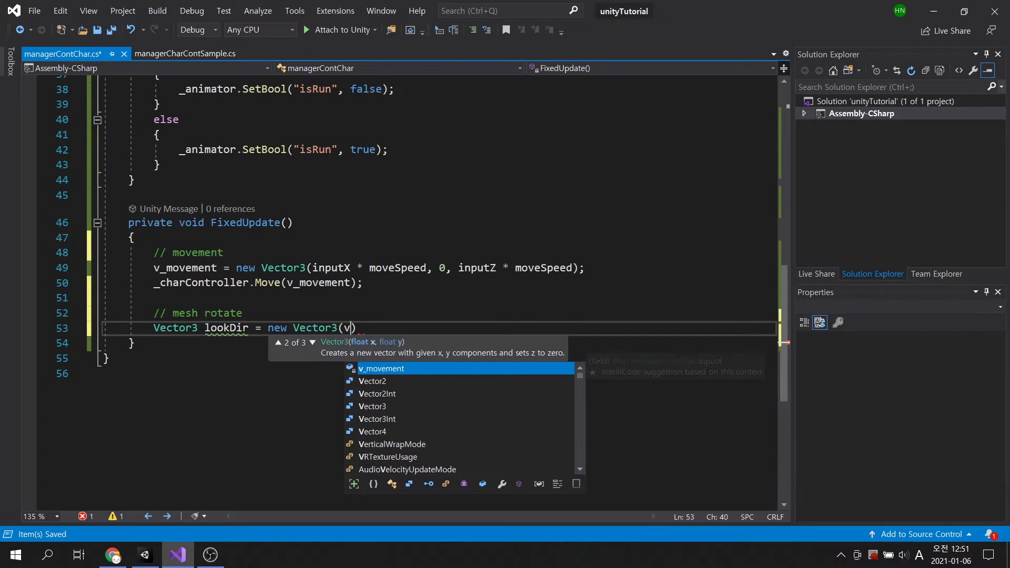
pyautogui.press('Tab')
pyautogui.write('.')
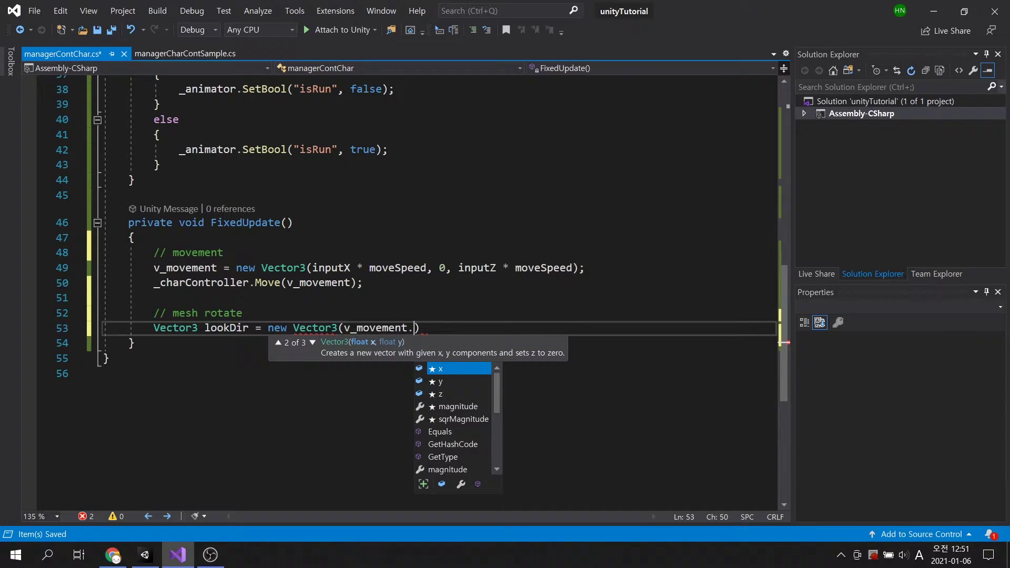
pyautogui.write('x, ')
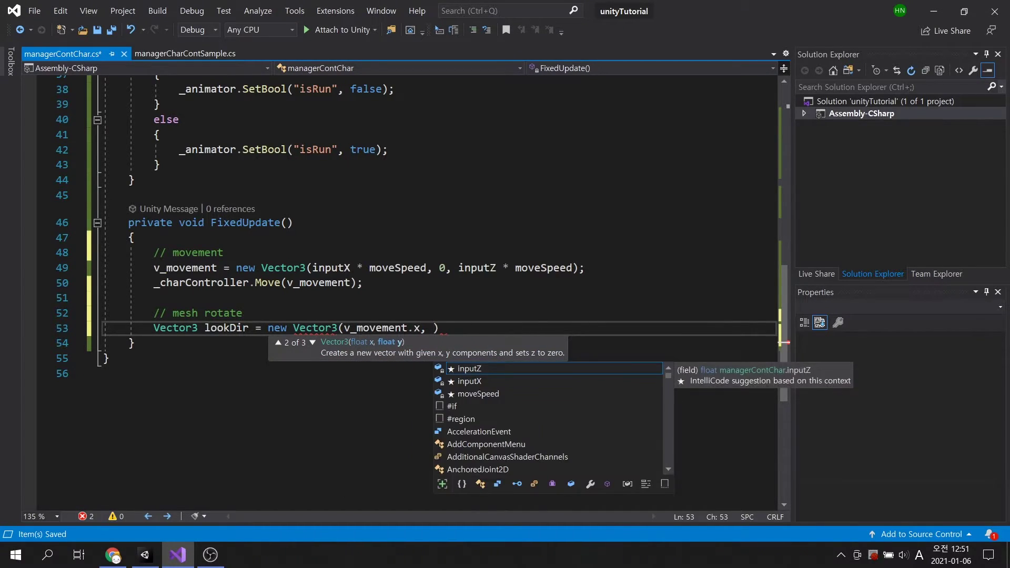
pyautogui.write('0, ')
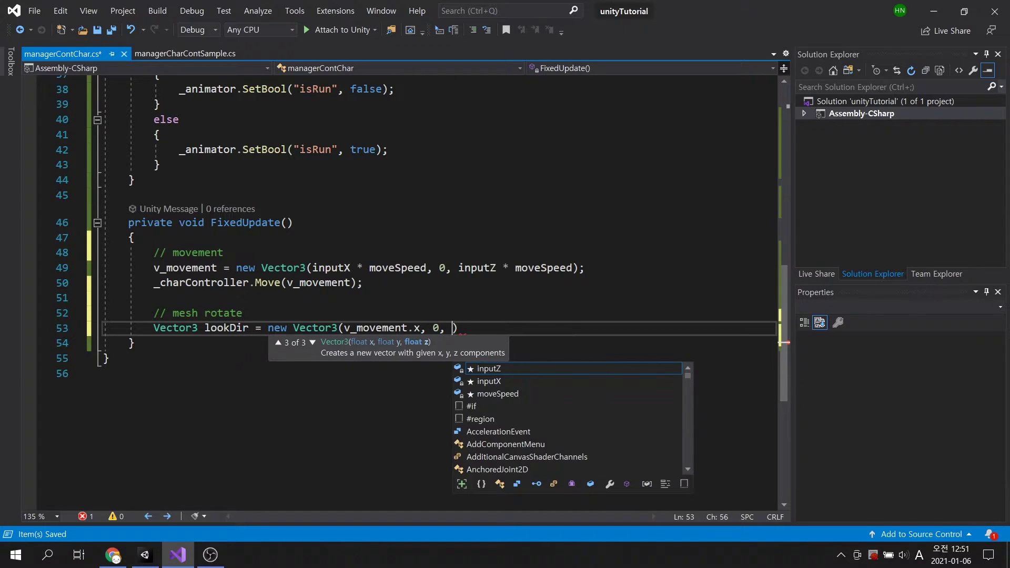
pyautogui.write('v')
pyautogui.press('Tab')
pyautogui.write('.')
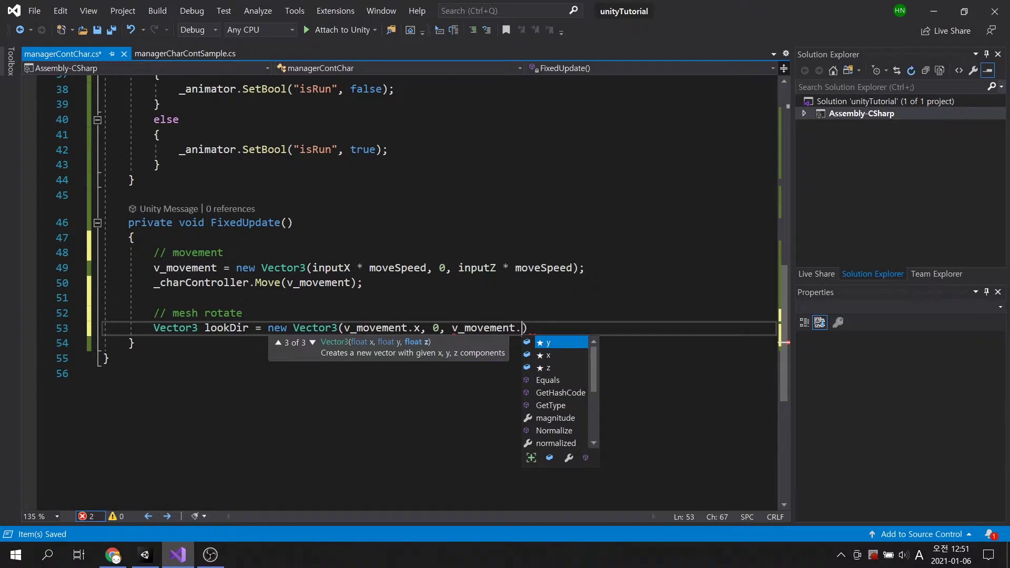
pyautogui.write('z);')
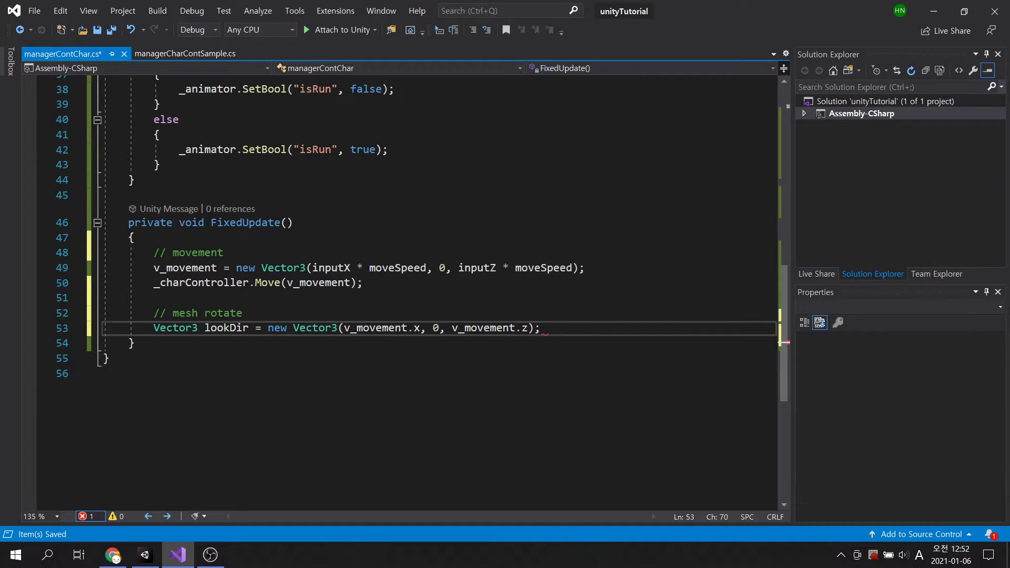
pyautogui.press('Return')
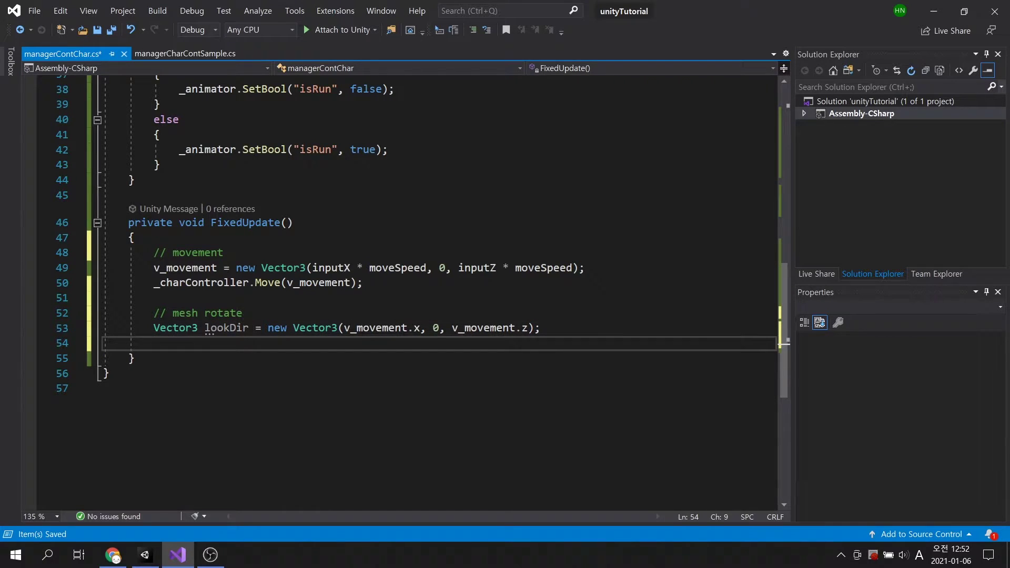
pyautogui.write('meshP')
# Step: Set meshPlayer.rotation = Quaternion.LookRotation(lookDir);, save, and return to Unity
pyautogui.press('Tab')
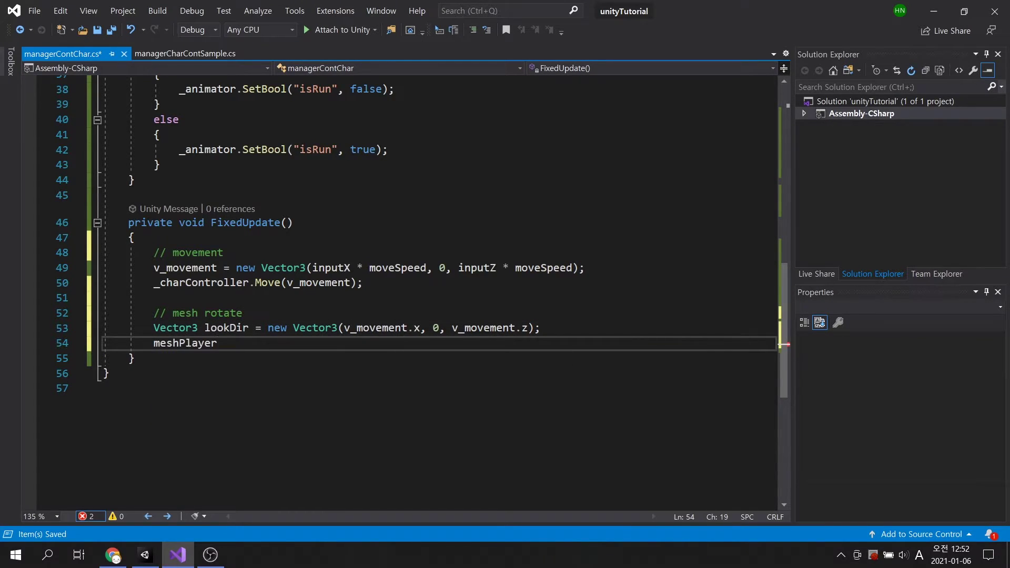
pyautogui.write('.')
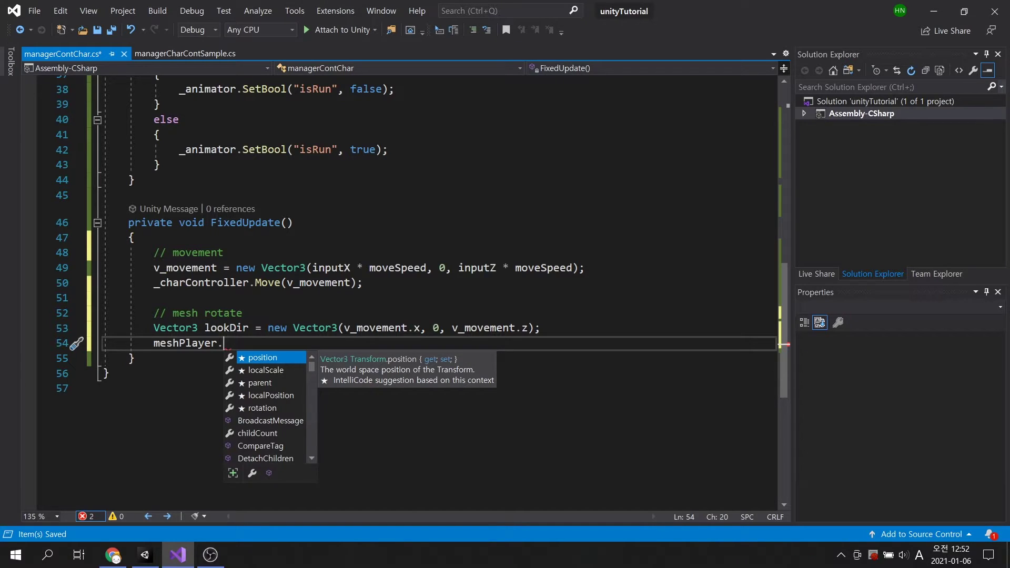
pyautogui.press('Down')
pyautogui.press('Down')
pyautogui.press('Down')
pyautogui.press('Down')
pyautogui.press('Tab')
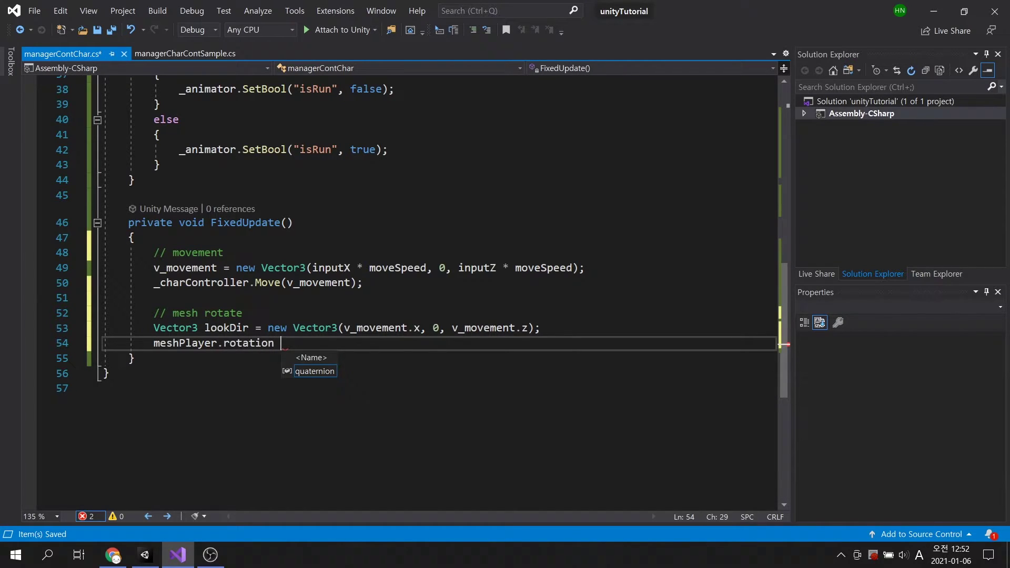
pyautogui.write('= Qu')
pyautogui.press('Tab')
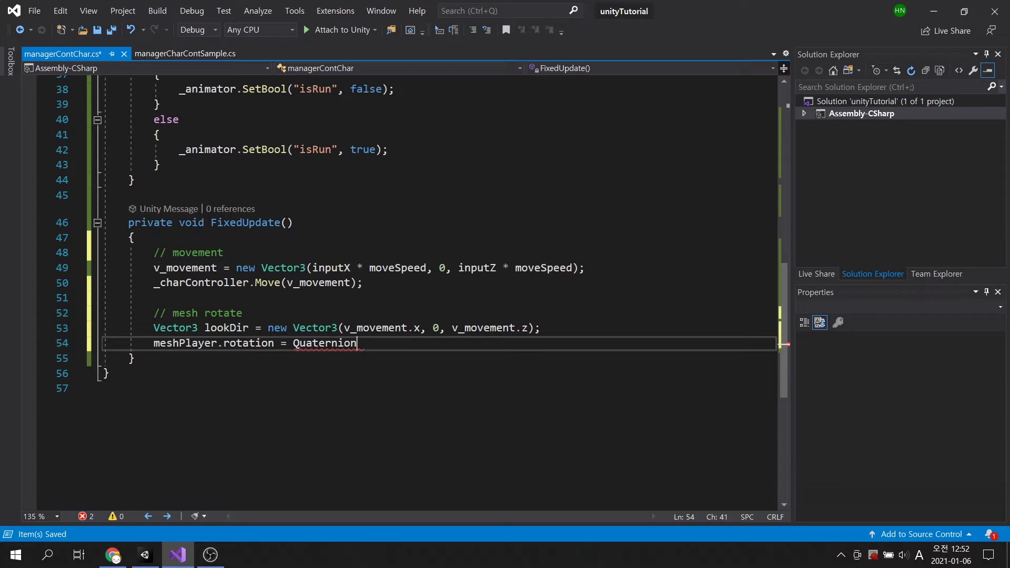
pyautogui.write('.Lo')
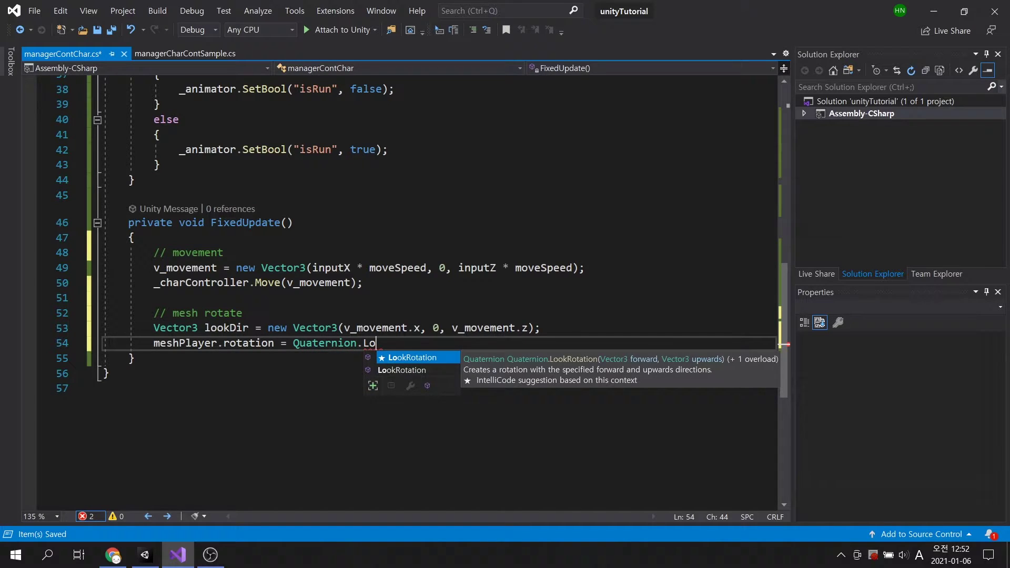
pyautogui.press('Tab')
pyautogui.write('(')
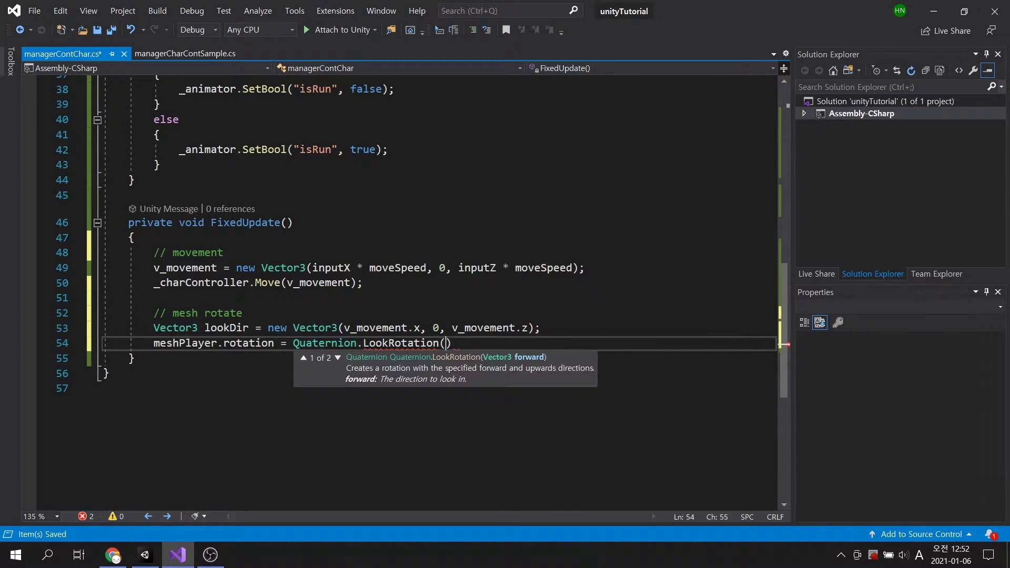
pyautogui.write('o)')
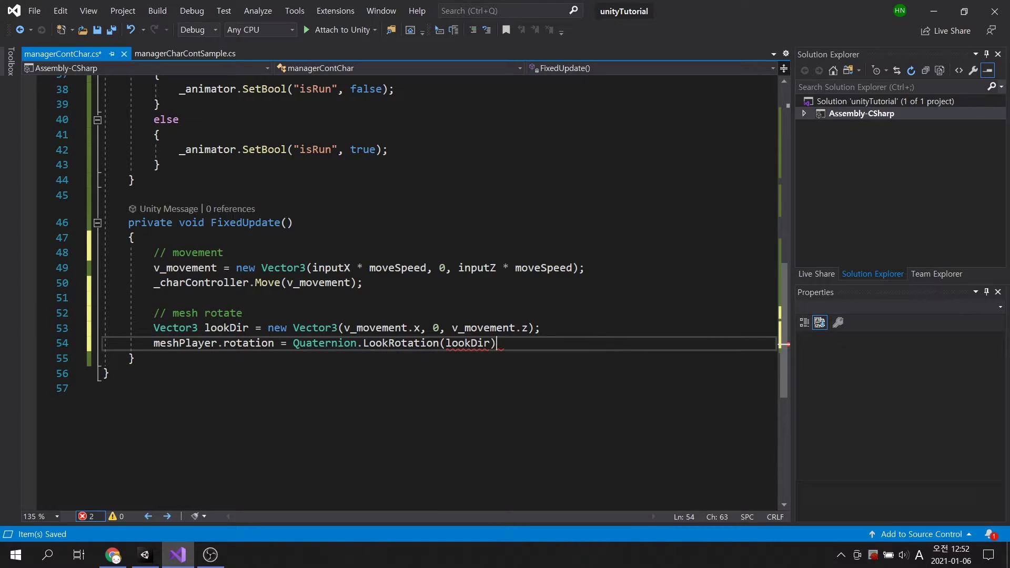
pyautogui.write(';')
pyautogui.hotkey('ctrl', 's')
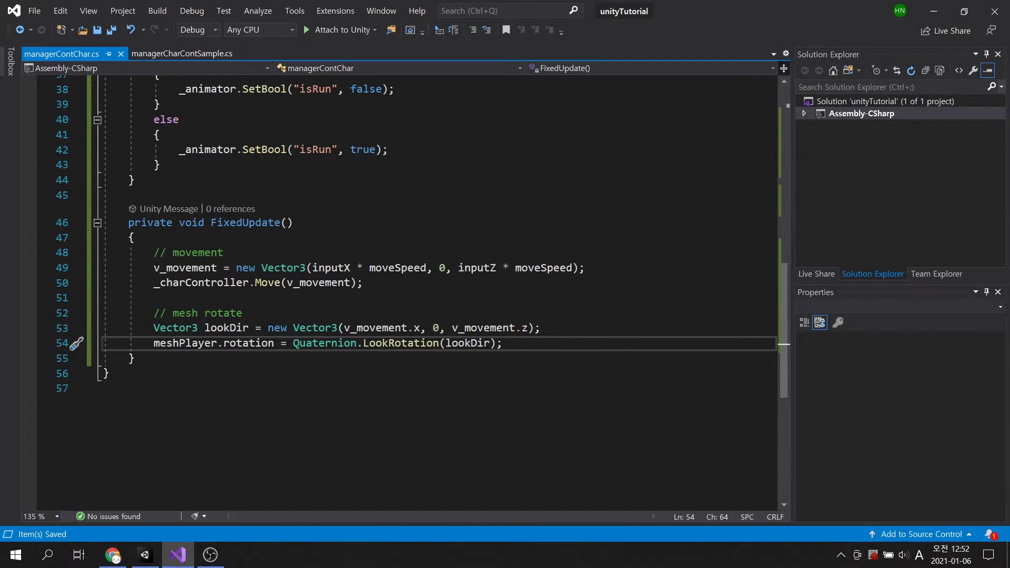
pyautogui.click(144, 555)
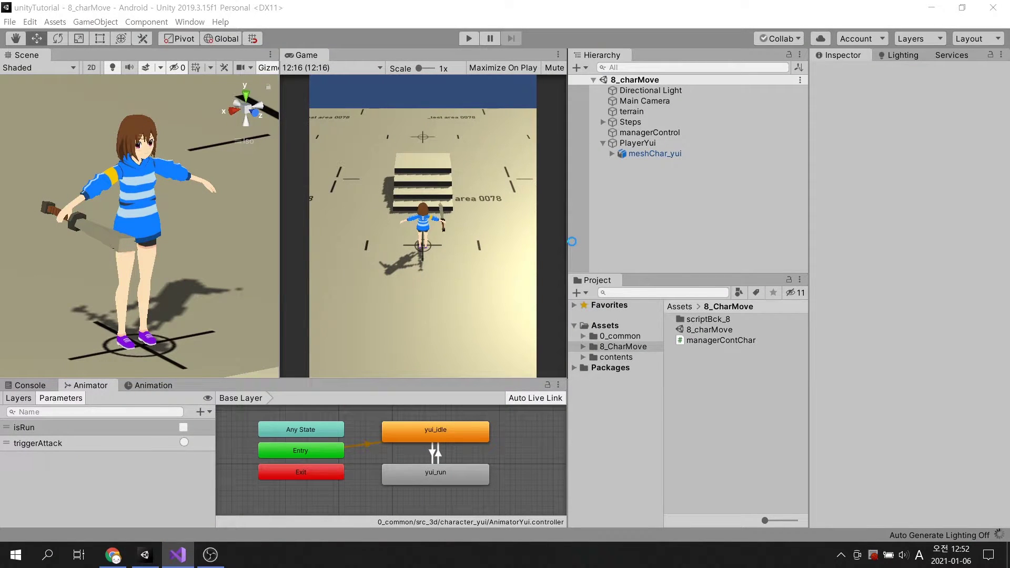
# Step: Play-test the character running around the stairs facing its movement direction, then stop play
pyautogui.click(470, 42)
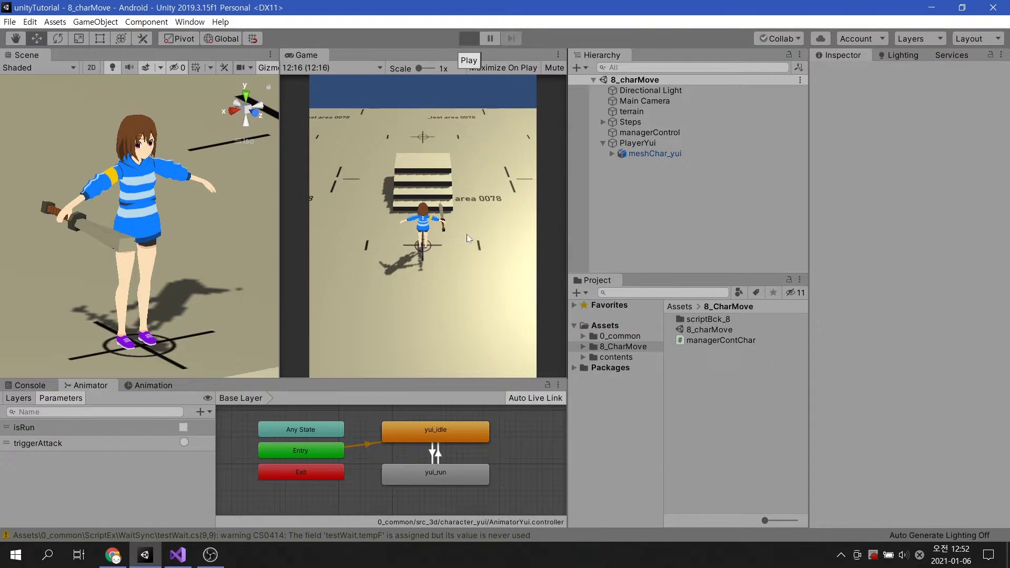
pyautogui.press('Left')
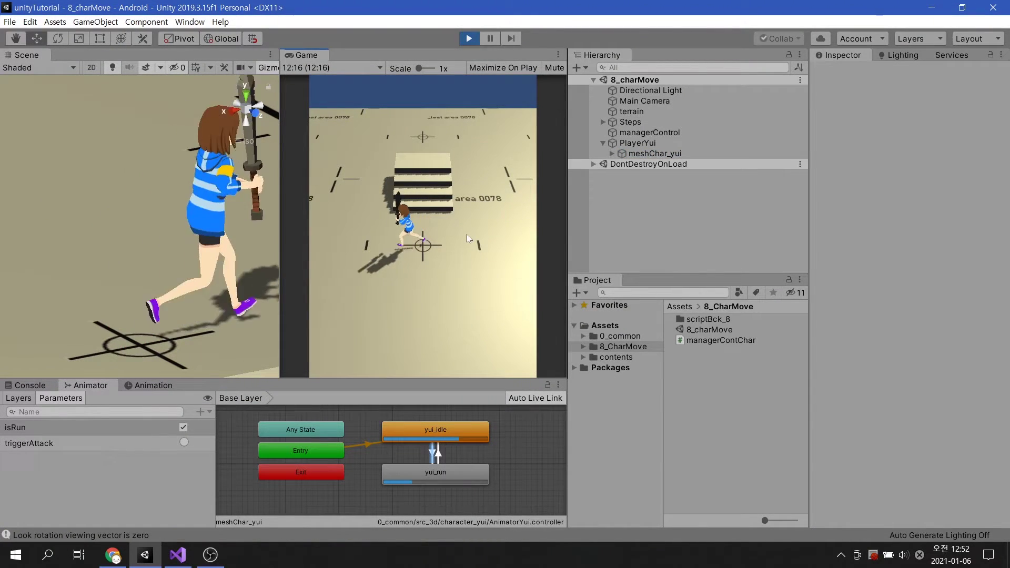
pyautogui.press('Right')
pyautogui.press('Left')
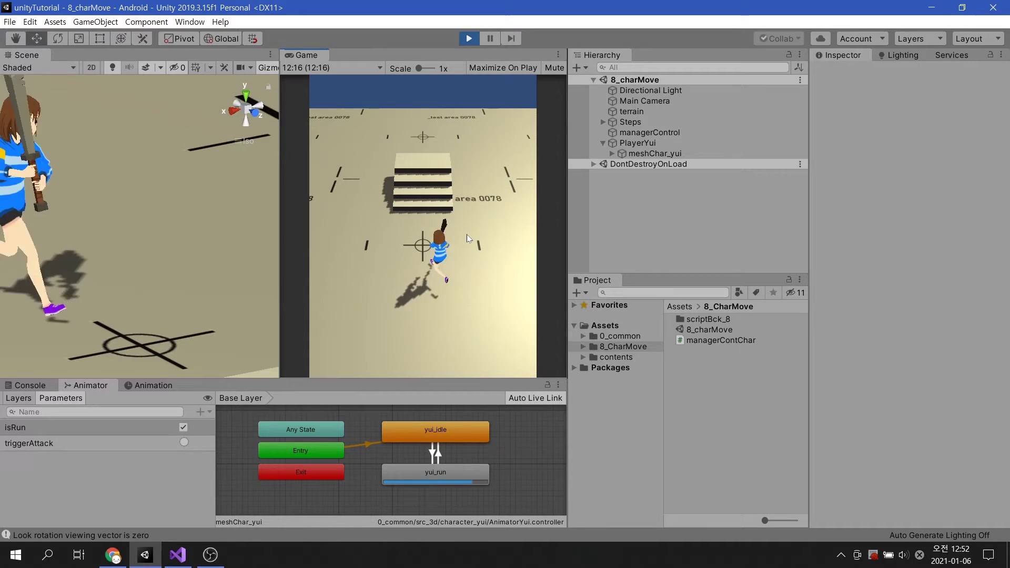
pyautogui.press('Up')
pyautogui.press('Down')
pyautogui.press('Right')
pyautogui.press('Up')
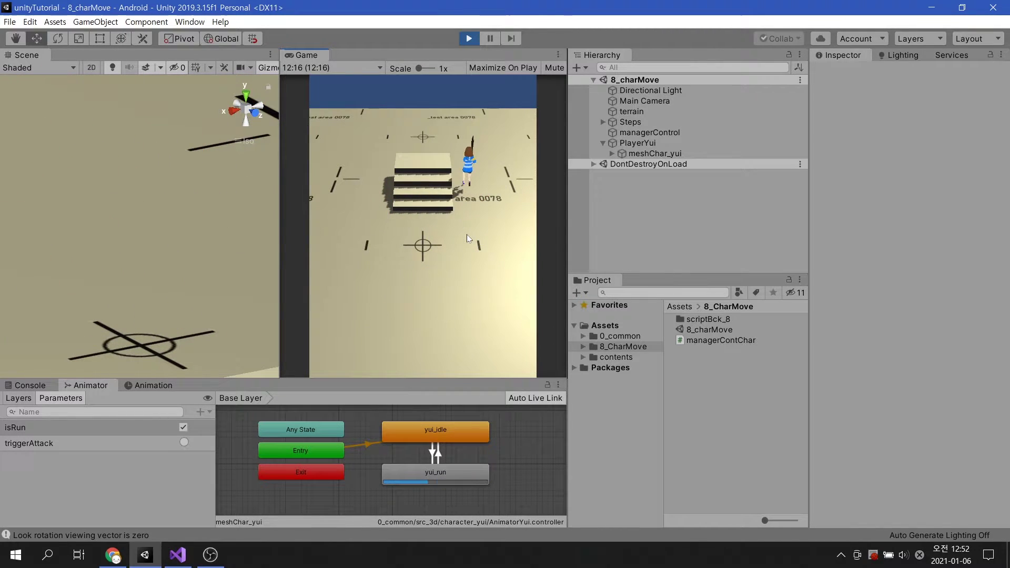
pyautogui.press('Left')
pyautogui.press('Right')
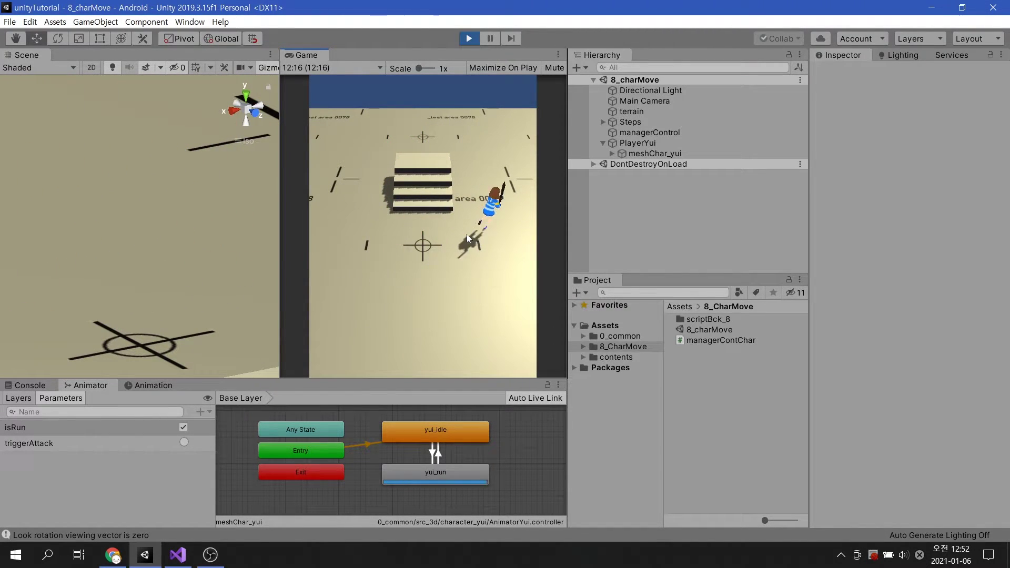
pyautogui.press('Up')
pyautogui.press('Left')
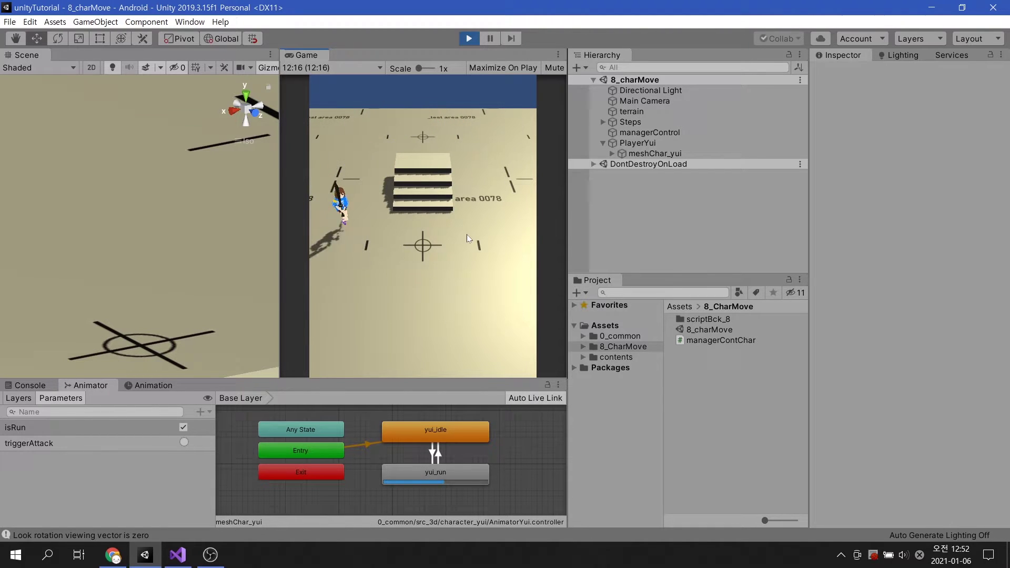
pyautogui.press('Right')
pyautogui.press('Up')
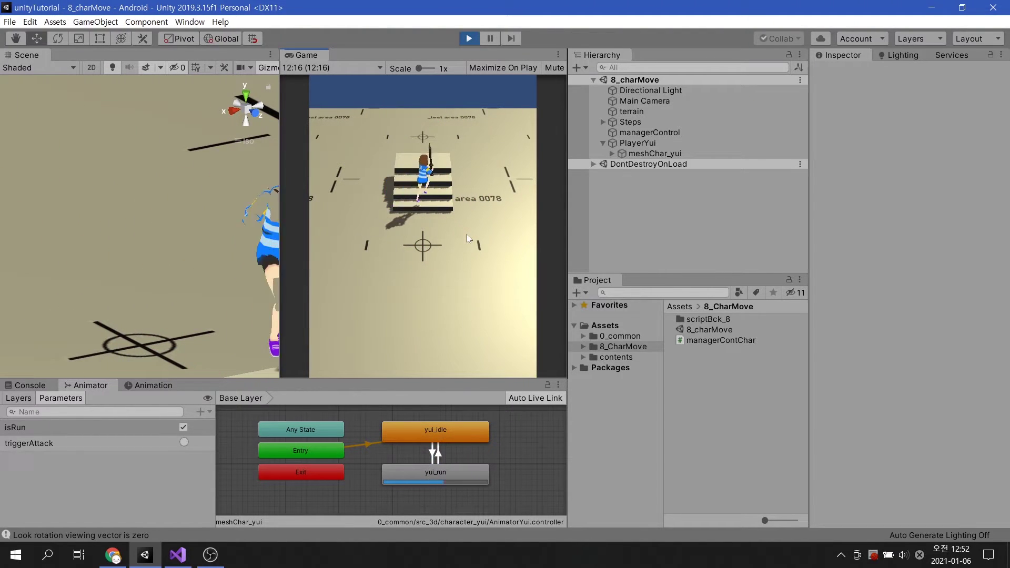
pyautogui.press('Left')
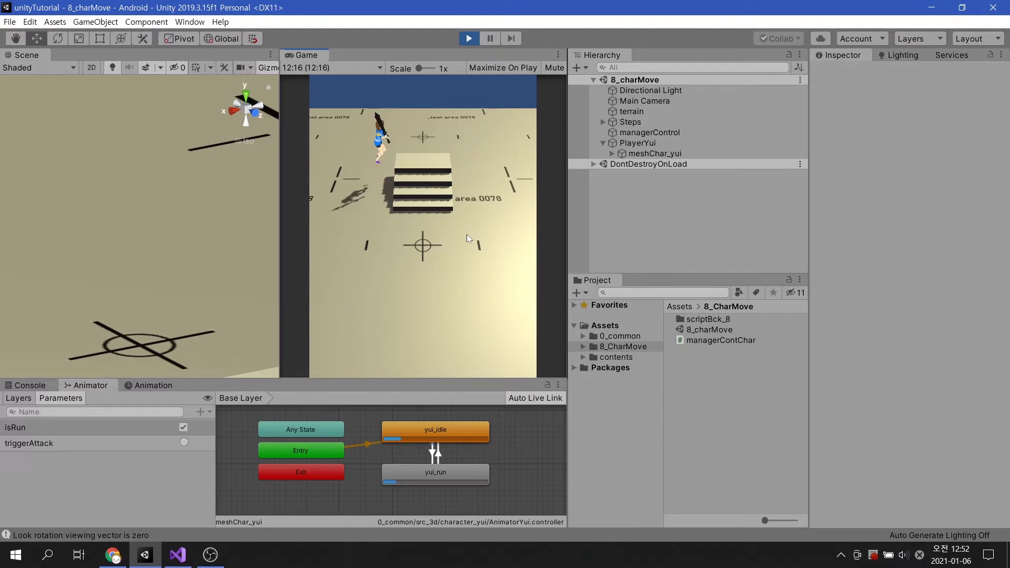
pyautogui.press('Right')
pyautogui.press('Left')
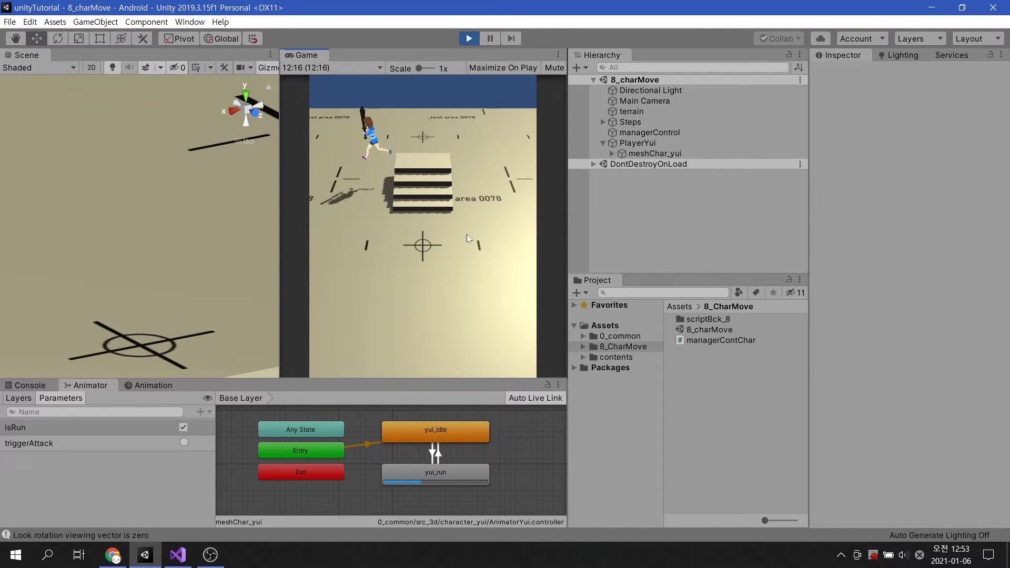
pyautogui.press('Down')
pyautogui.press('Right')
pyautogui.press('Left')
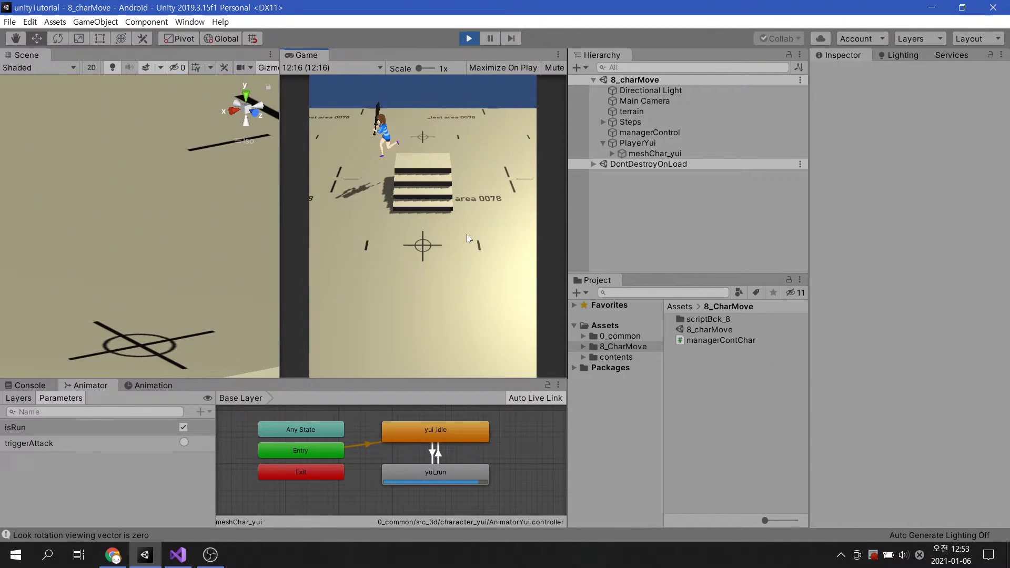
pyautogui.press('Down')
pyautogui.press('Right')
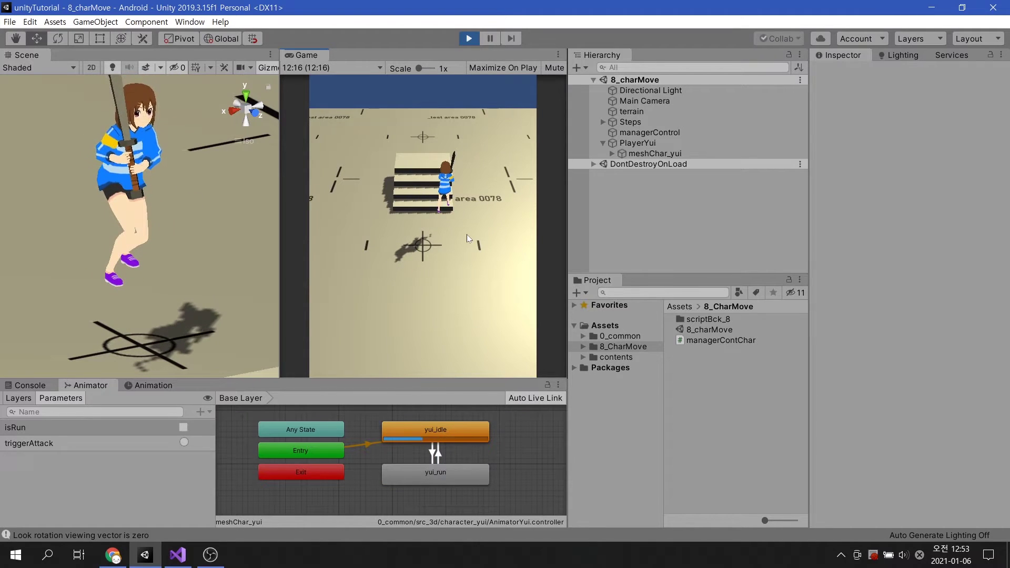
pyautogui.hotkey('ctrl', 'p')
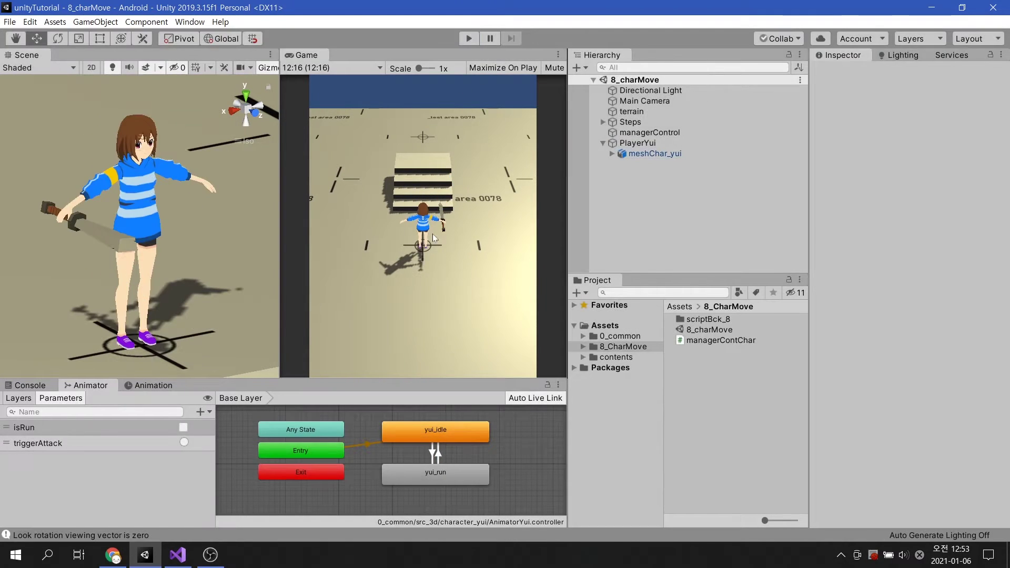
# Step: Declare 'private float gravity;' under moveSpeed, set gravity = 0.5f in Start, and save
pyautogui.click(180, 553)
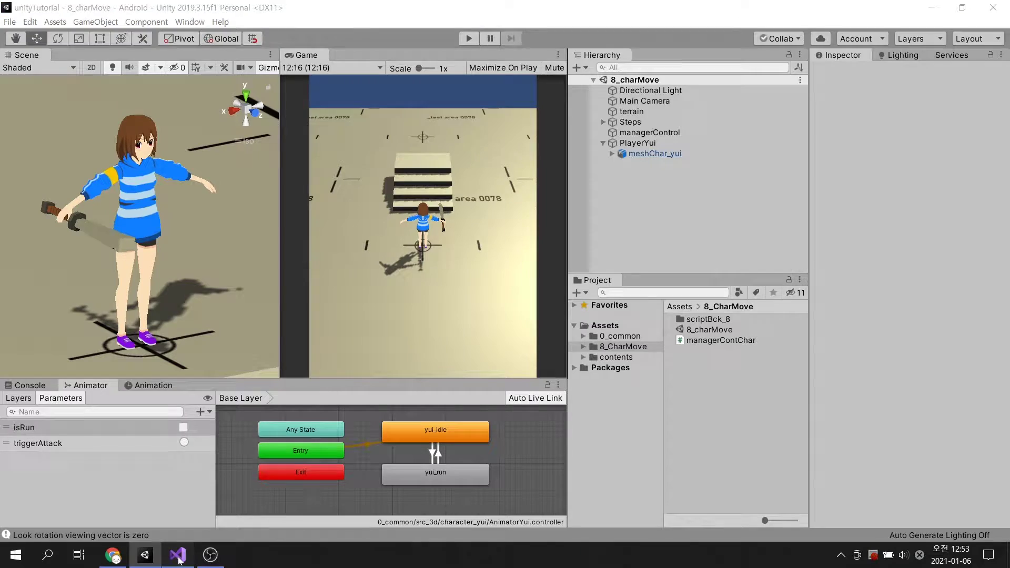
pyautogui.scroll(9, 423, 293)
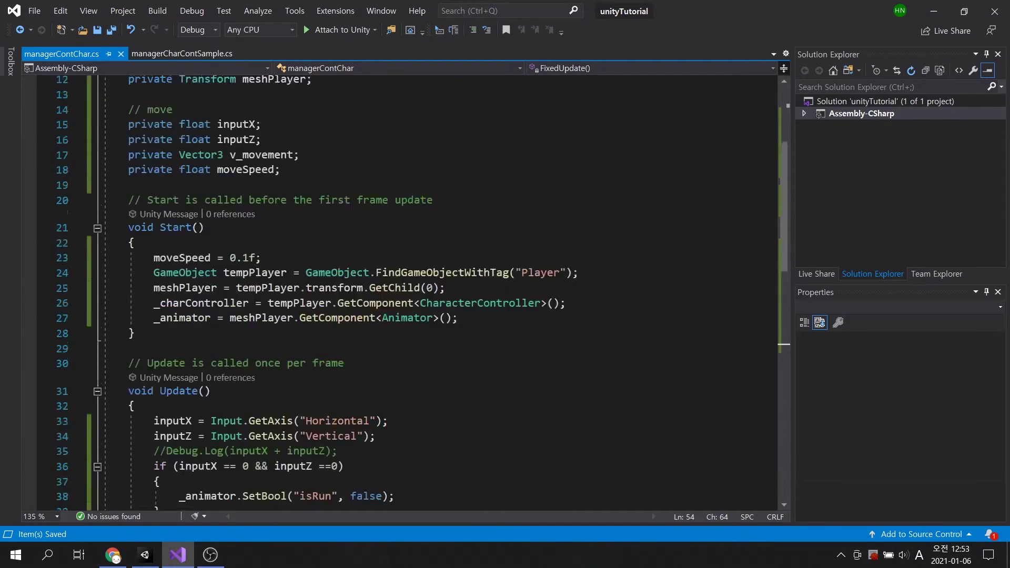
pyautogui.scroll(4, 422, 292)
pyautogui.scroll(-1, 423, 292)
pyautogui.scroll(-1, 423, 292)
pyautogui.click(282, 260)
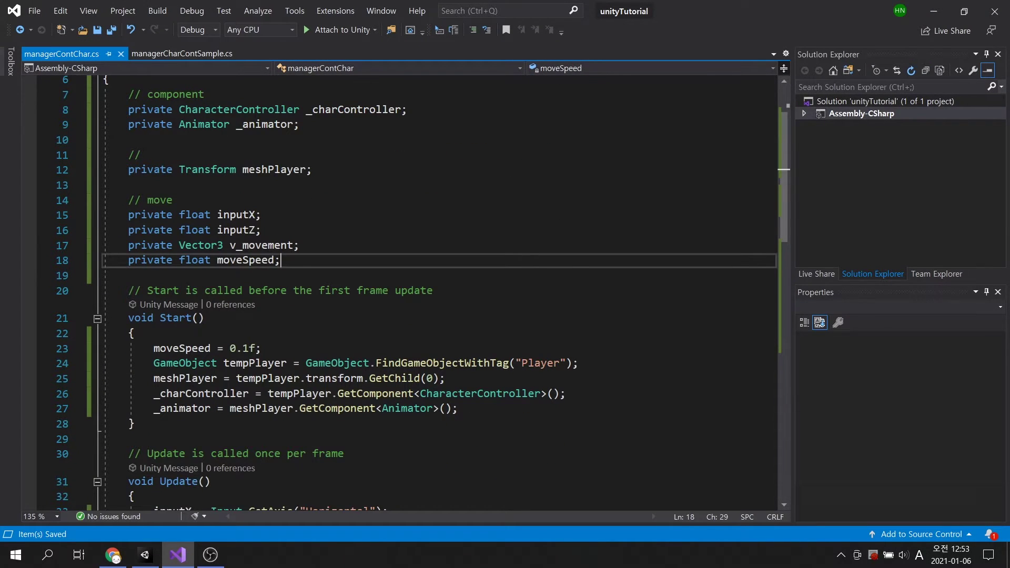
pyautogui.press('Return')
pyautogui.write('pri')
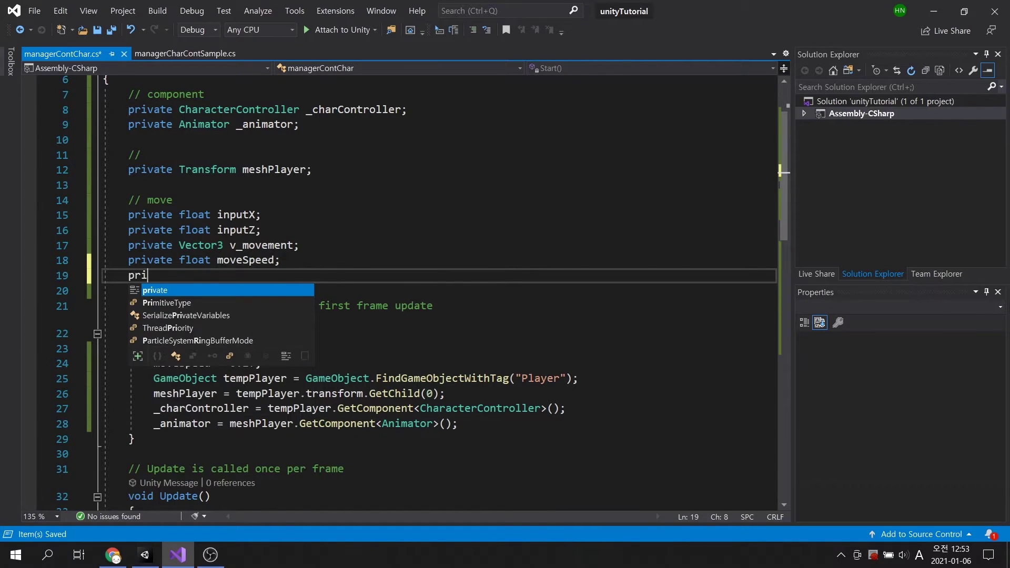
pyautogui.write('vate float ')
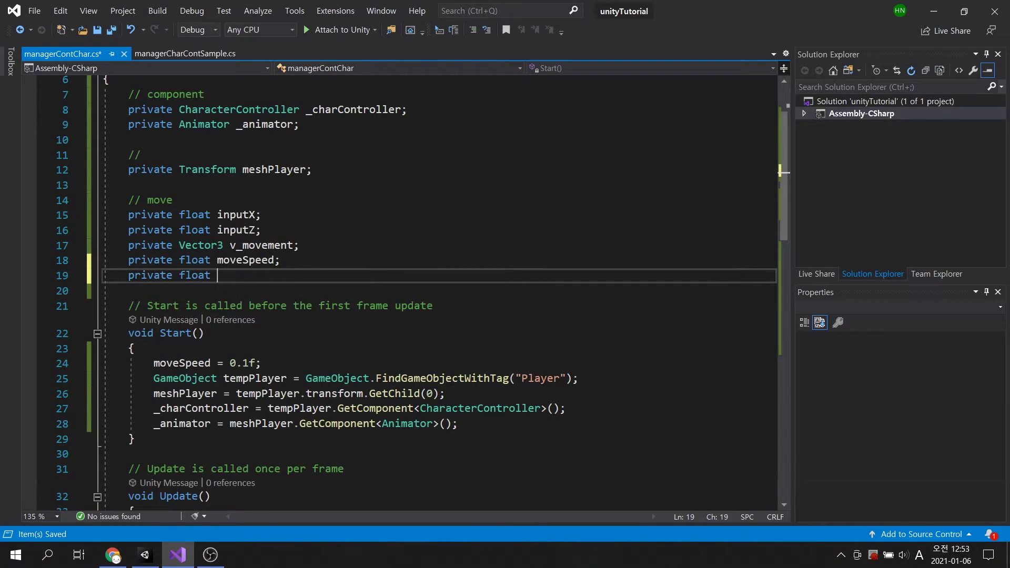
pyautogui.write('gravity;')
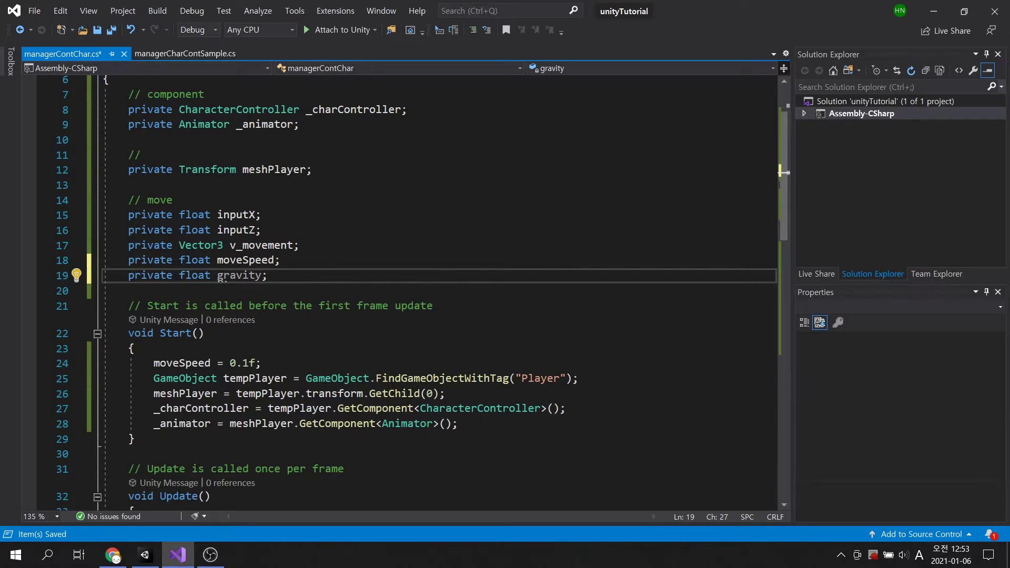
pyautogui.scroll(-2, 394, 277)
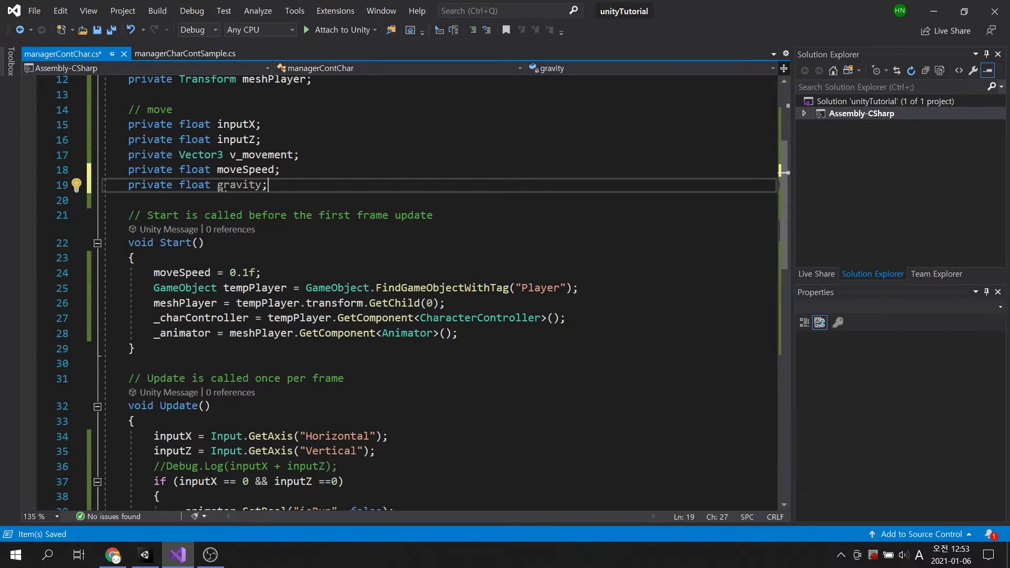
pyautogui.click(261, 273)
pyautogui.press('Return')
pyautogui.write('gr')
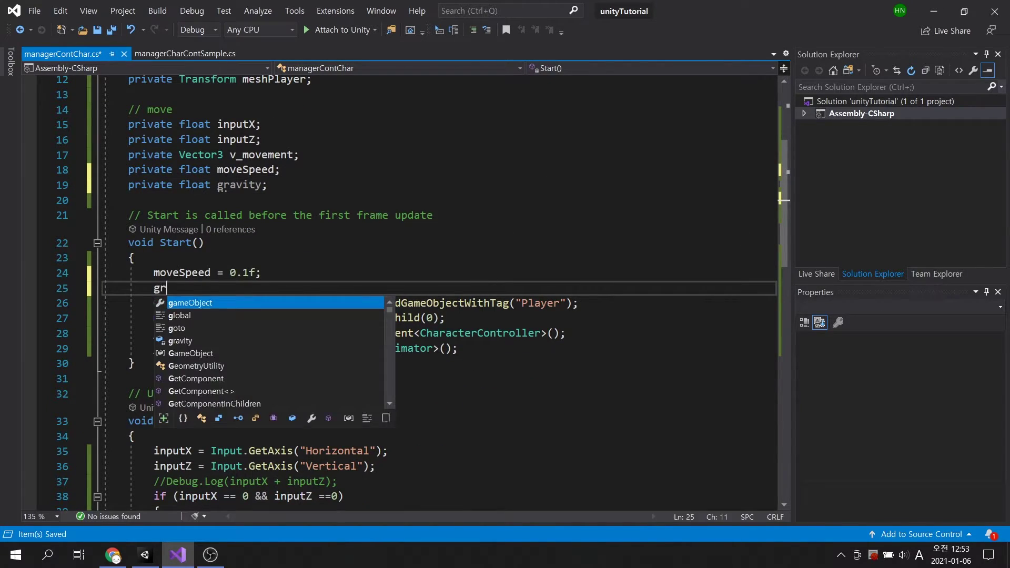
pyautogui.write('avity = 0.5')
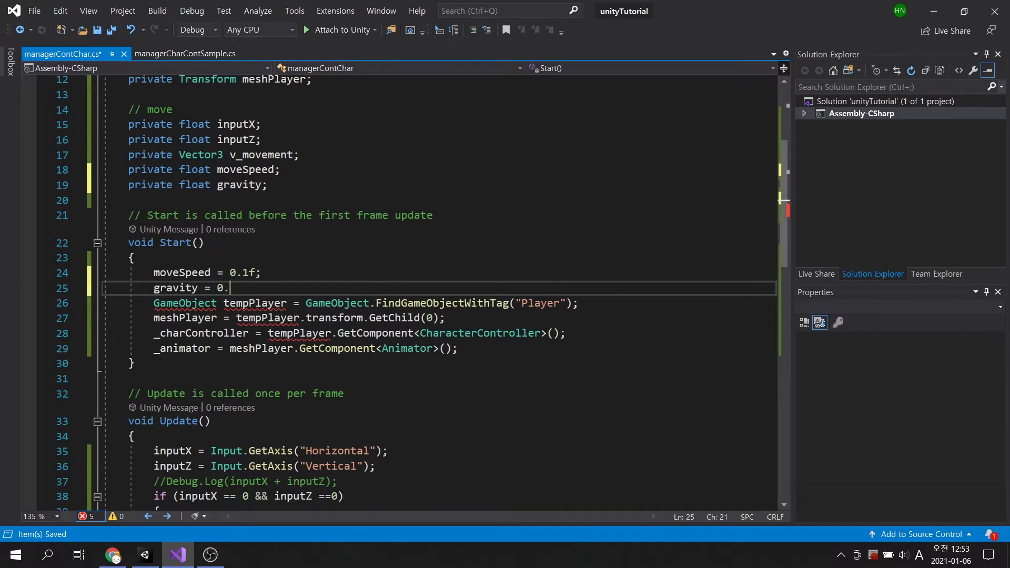
pyautogui.write('f;')
pyautogui.hotkey('ctrl', 's')
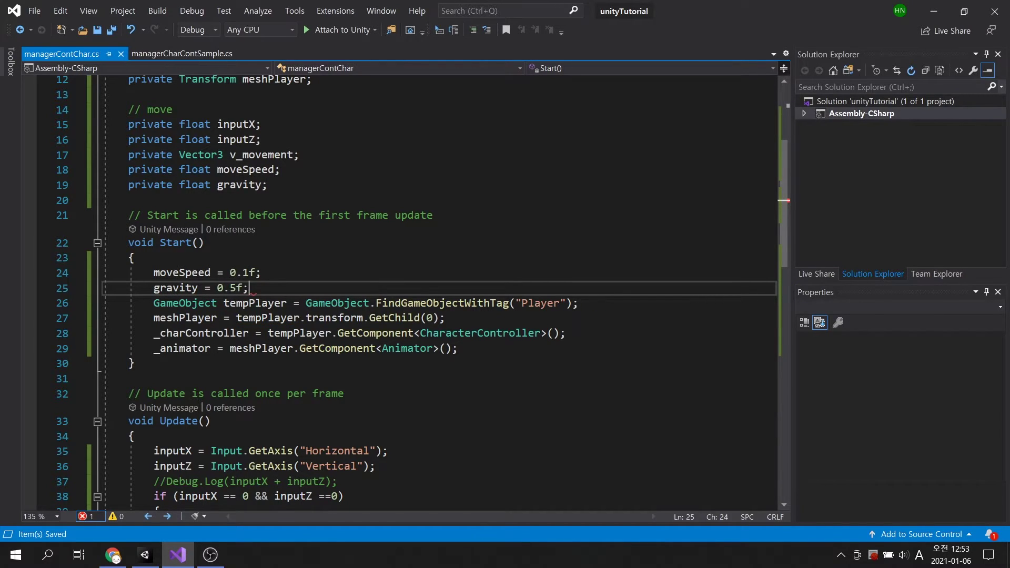
pyautogui.scroll(-1, 435, 292)
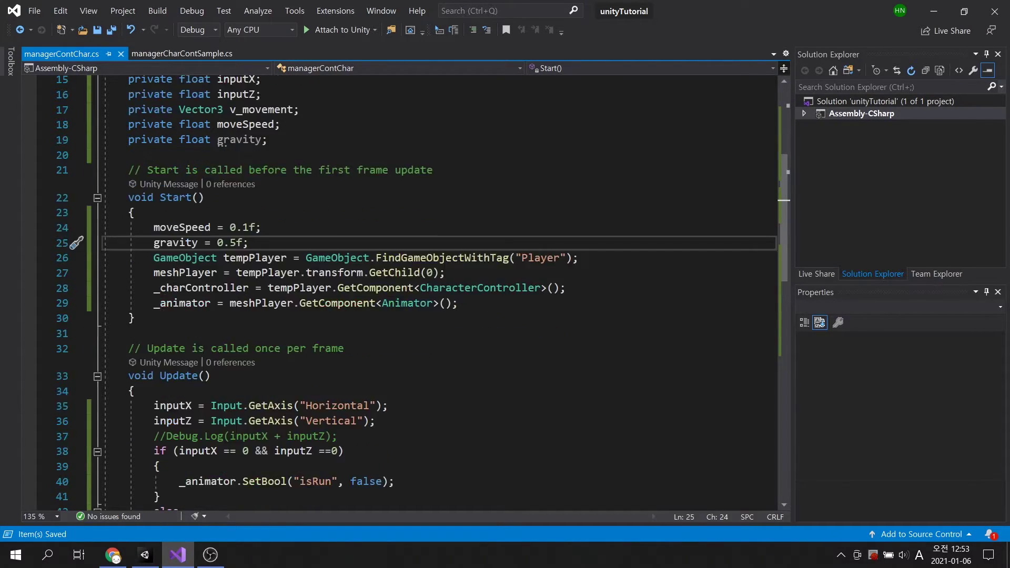
pyautogui.scroll(-6, 435, 292)
pyautogui.scroll(-2, 434, 292)
pyautogui.scroll(-1, 435, 292)
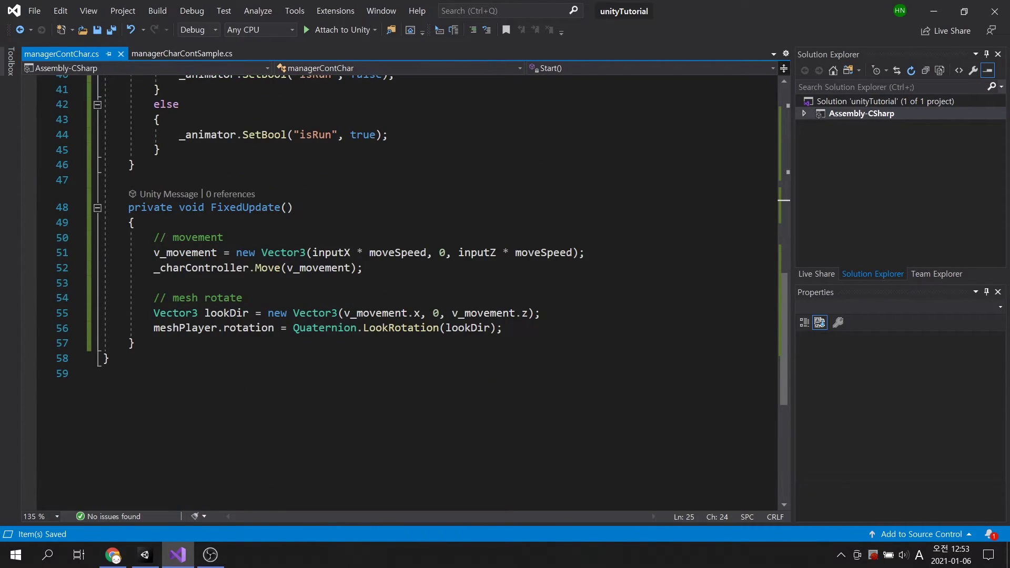
# Step: Add a '// gravity' if (_charController.isGrounded) { } else { } skeleton at the start of FixedUpdate
pyautogui.click(136, 223)
pyautogui.press('Return')
pyautogui.press('Return')
pyautogui.press('Up')
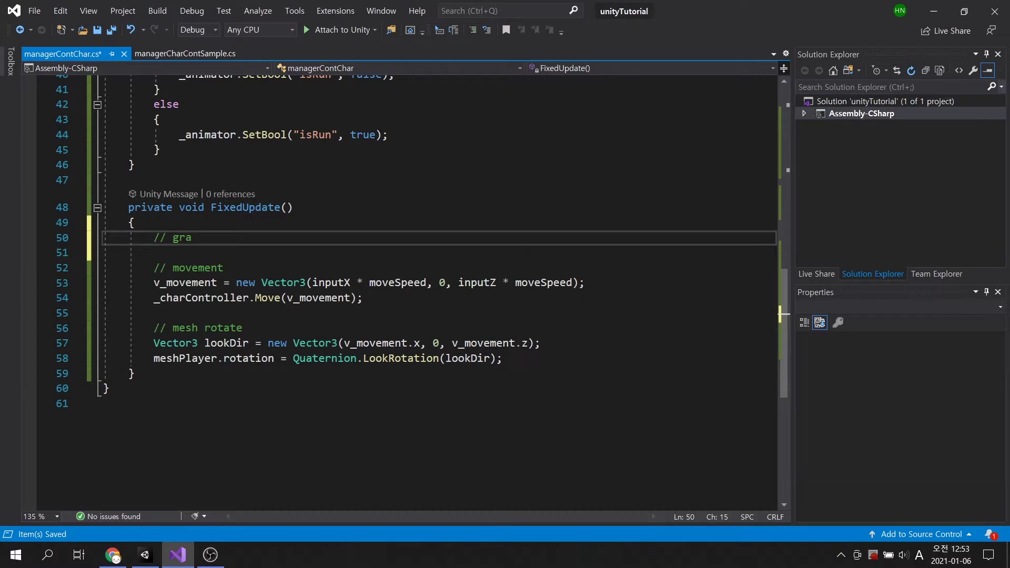
pyautogui.press('Return')
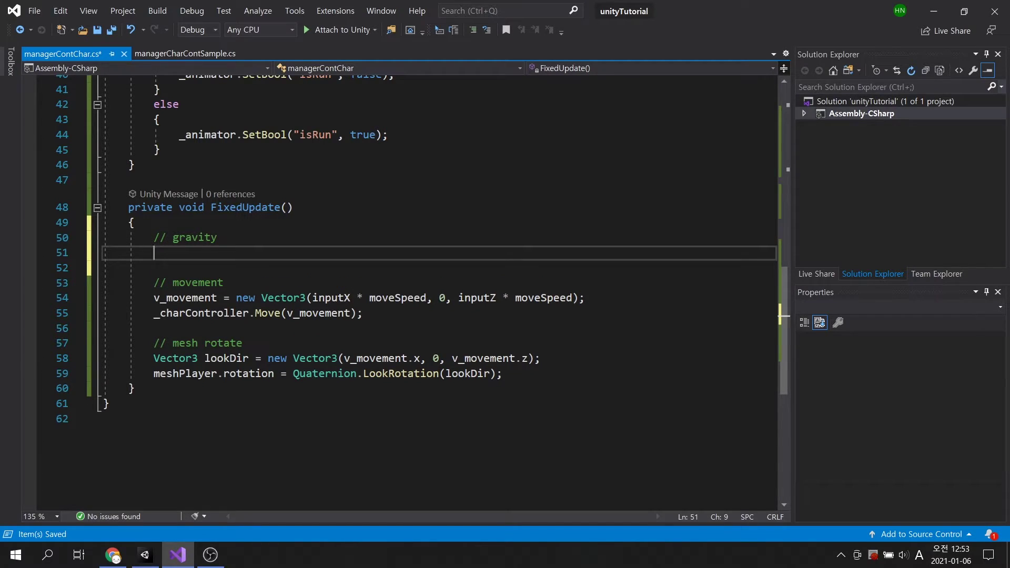
pyautogui.write('if (_')
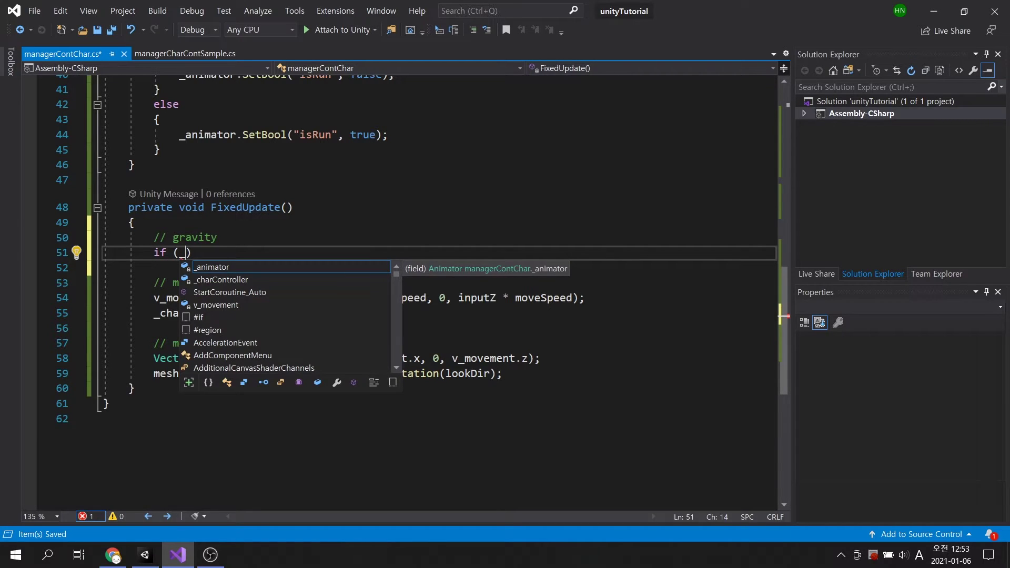
pyautogui.write('cha')
pyautogui.press('Tab')
pyautogui.write('.')
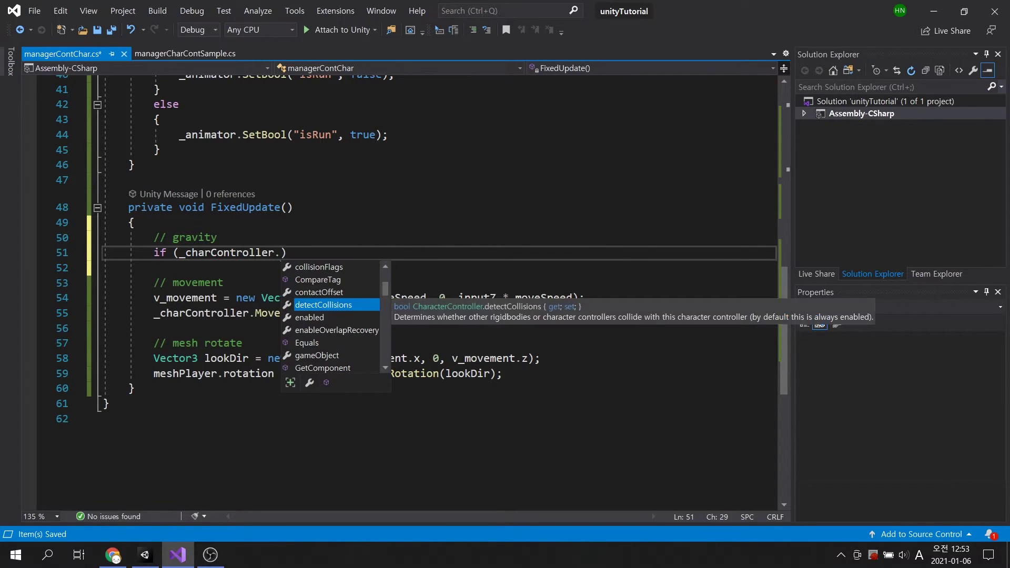
pyautogui.write('is')
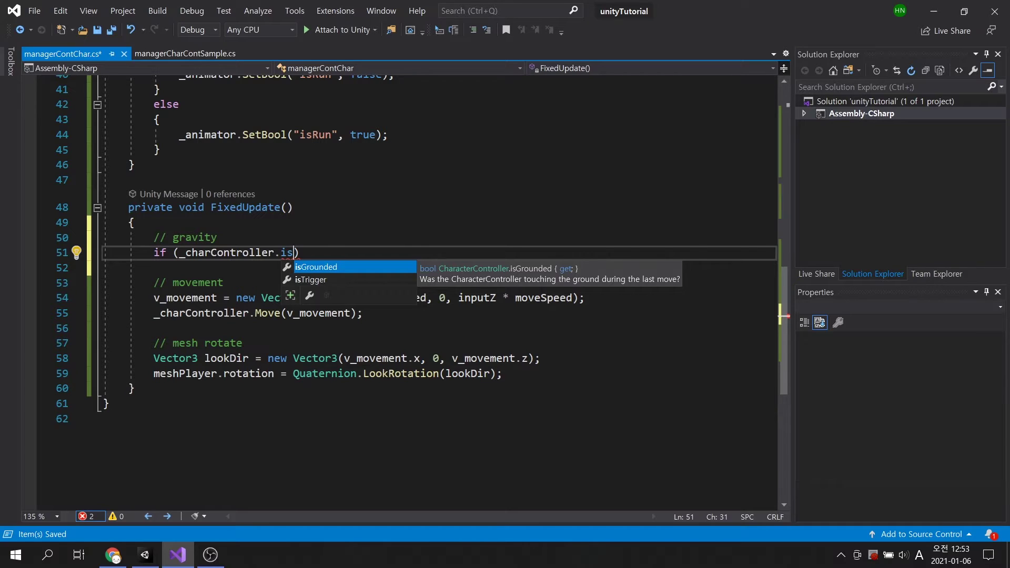
pyautogui.press('Tab')
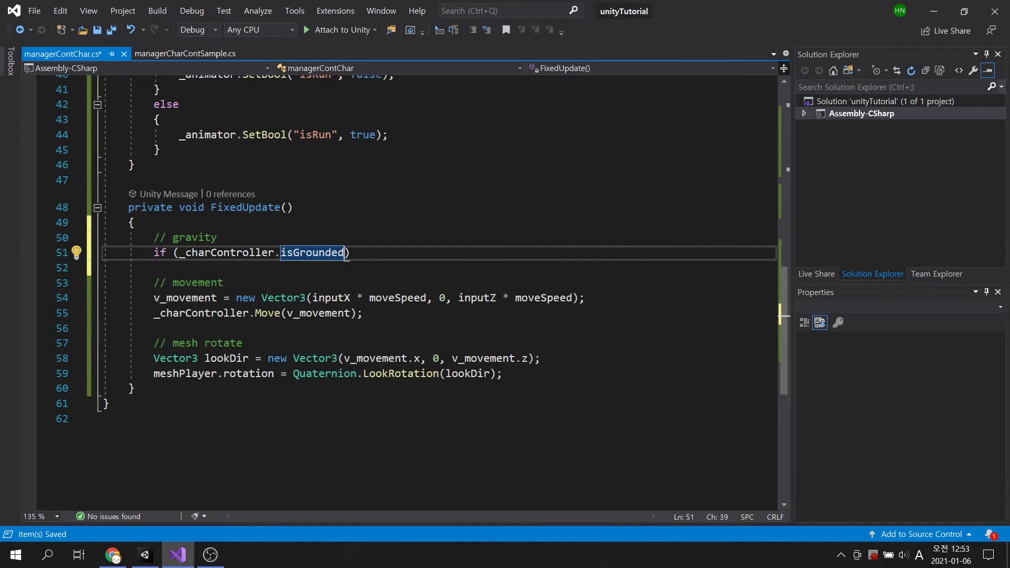
pyautogui.press('Return')
pyautogui.write('{')
pyautogui.press('Return')
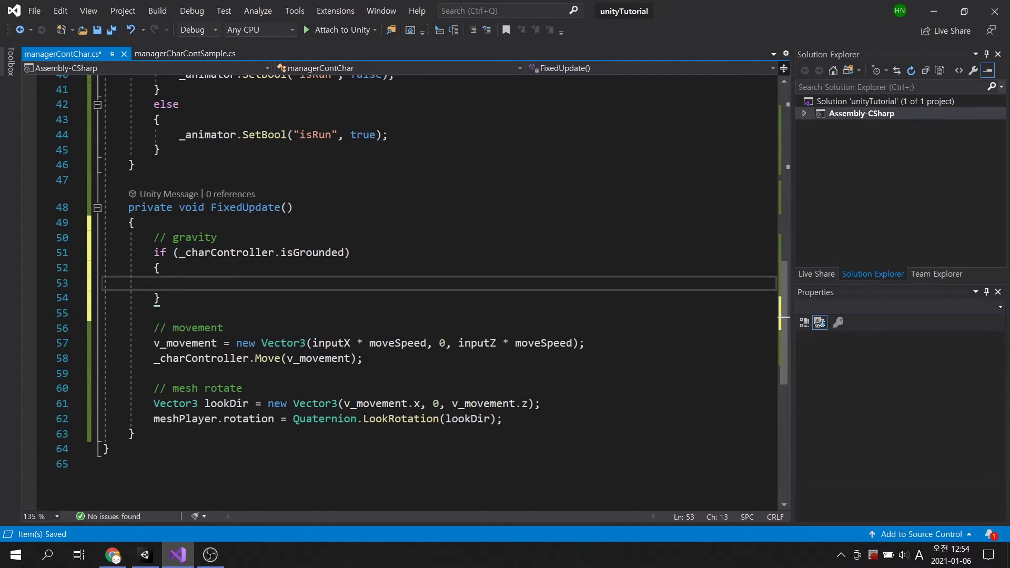
pyautogui.press('Down')
pyautogui.press('End')
pyautogui.write('else')
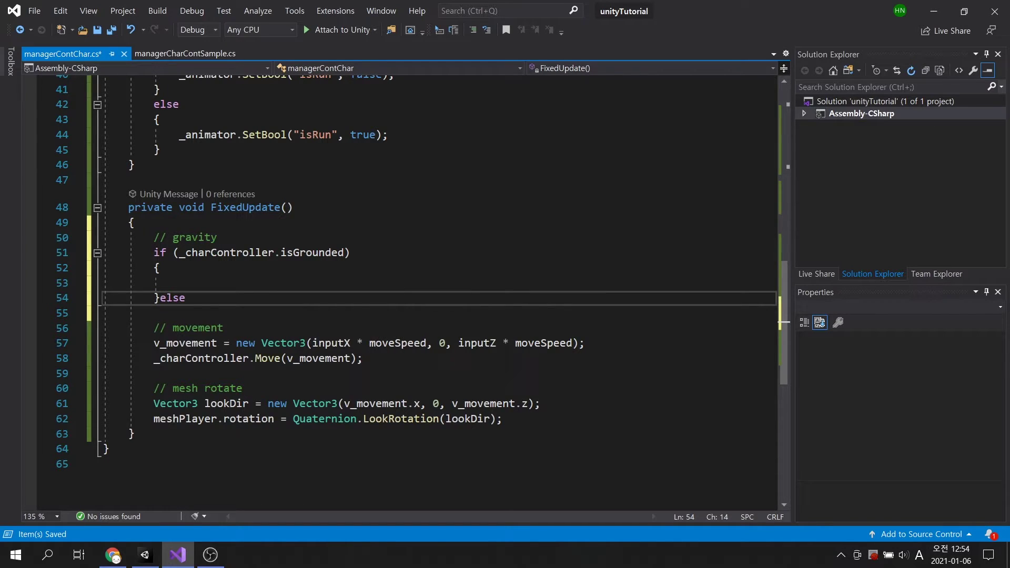
pyautogui.press('Return')
pyautogui.write('{')
pyautogui.press('Return')
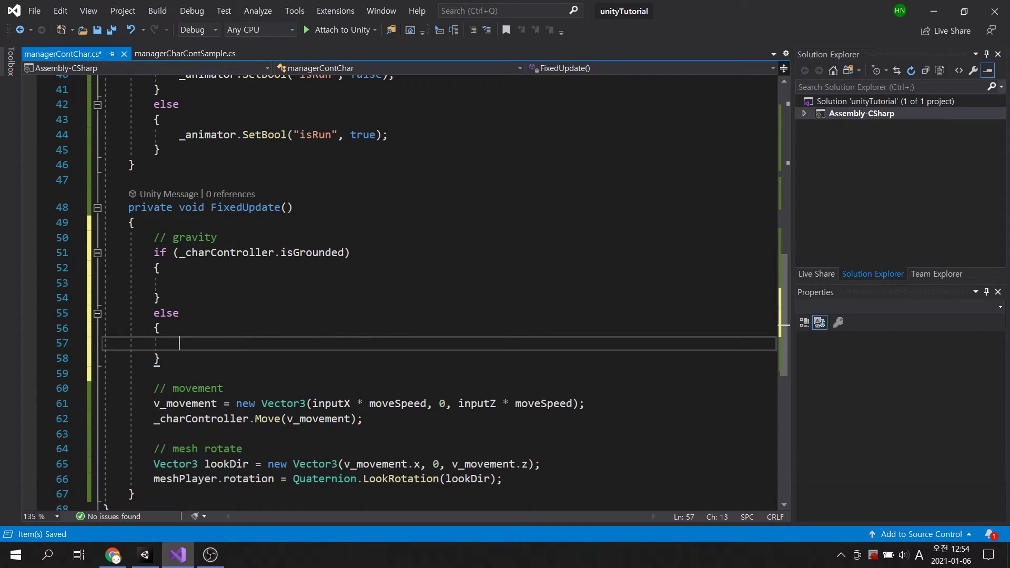
# Step: Fill the blocks: v_movement.y = 0f when grounded, else v_movement.y -= gravity * Time.deltaTime, and save
pyautogui.press('Up')
pyautogui.press('Up')
pyautogui.press('Up')
pyautogui.press('Up')
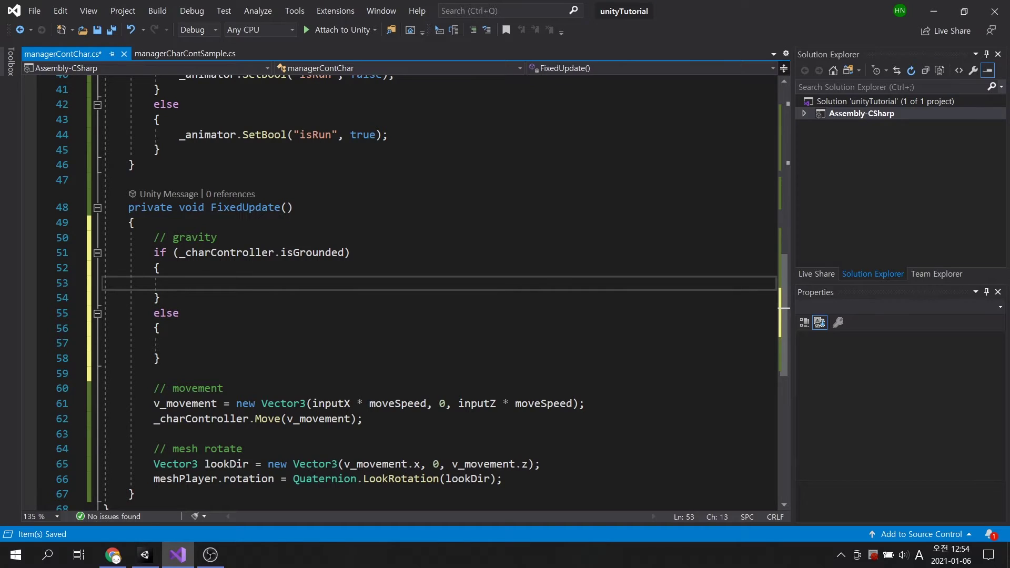
pyautogui.write('_m.')
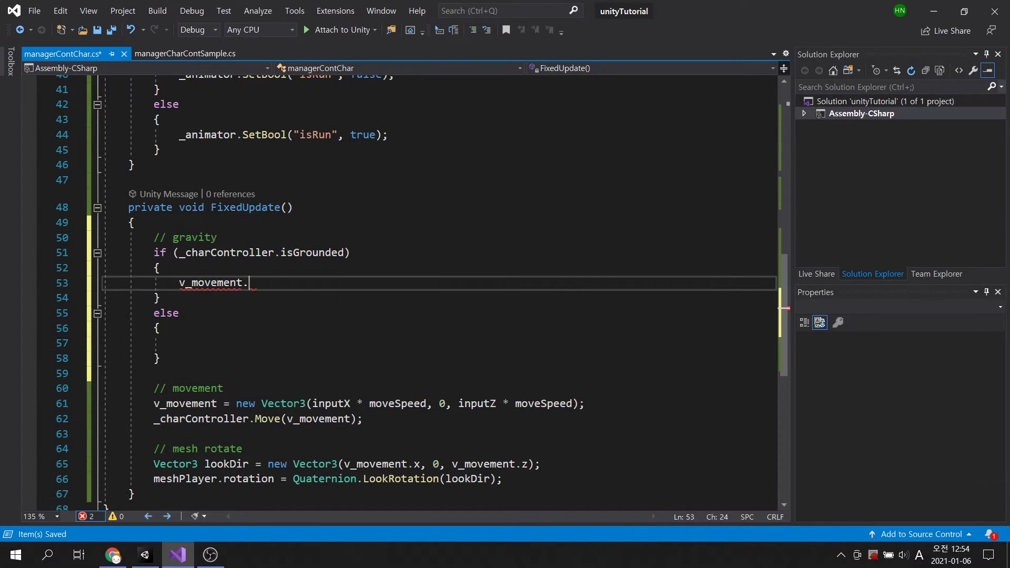
pyautogui.write('y = 0f;')
pyautogui.hotkey('ctrl', 's')
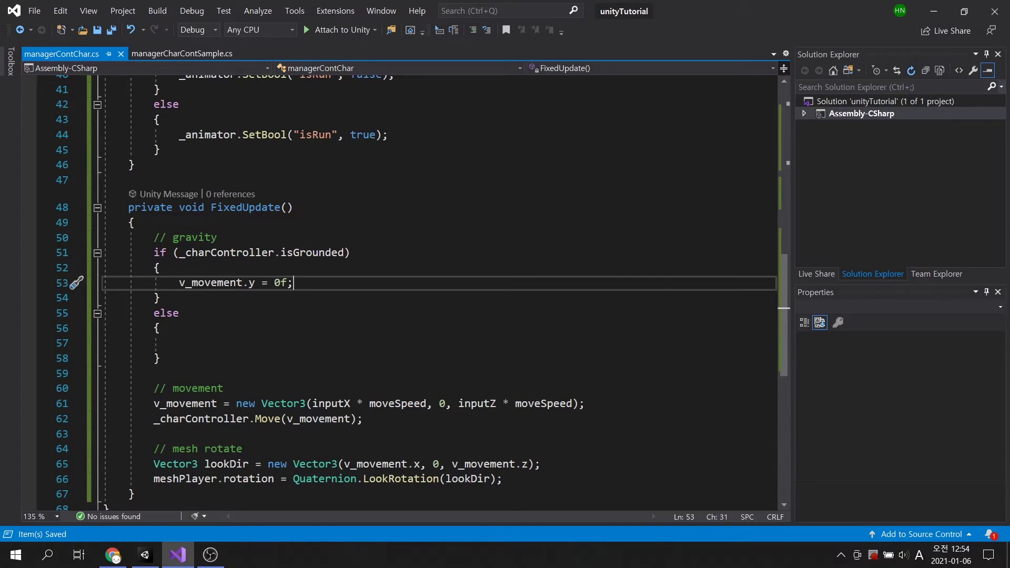
pyautogui.press('Down')
pyautogui.press('Down')
pyautogui.press('Down')
pyautogui.press('Down')
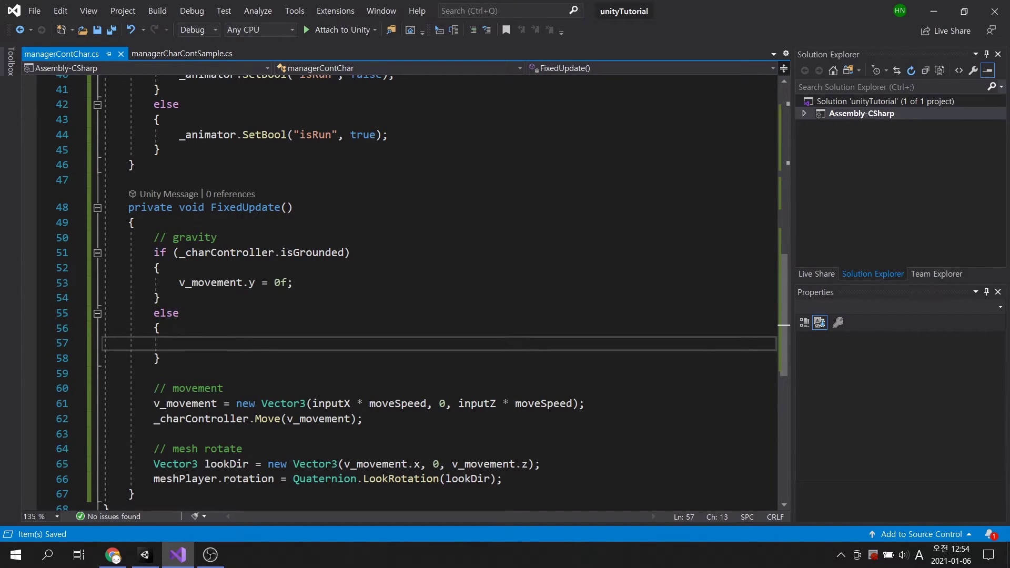
pyautogui.write('v_')
pyautogui.press('Tab')
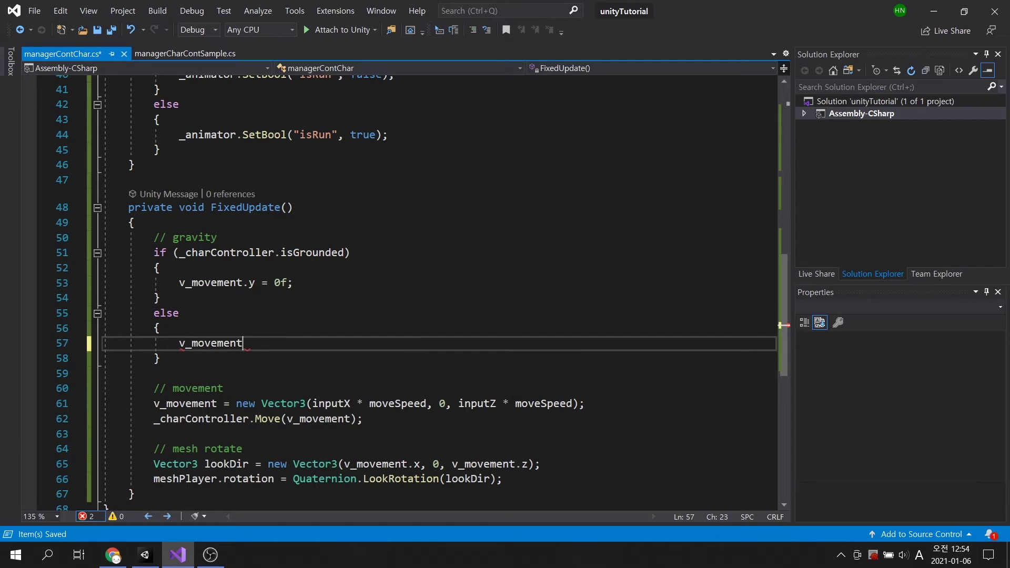
pyautogui.write('.y -= g')
pyautogui.write('r')
pyautogui.press('Tab')
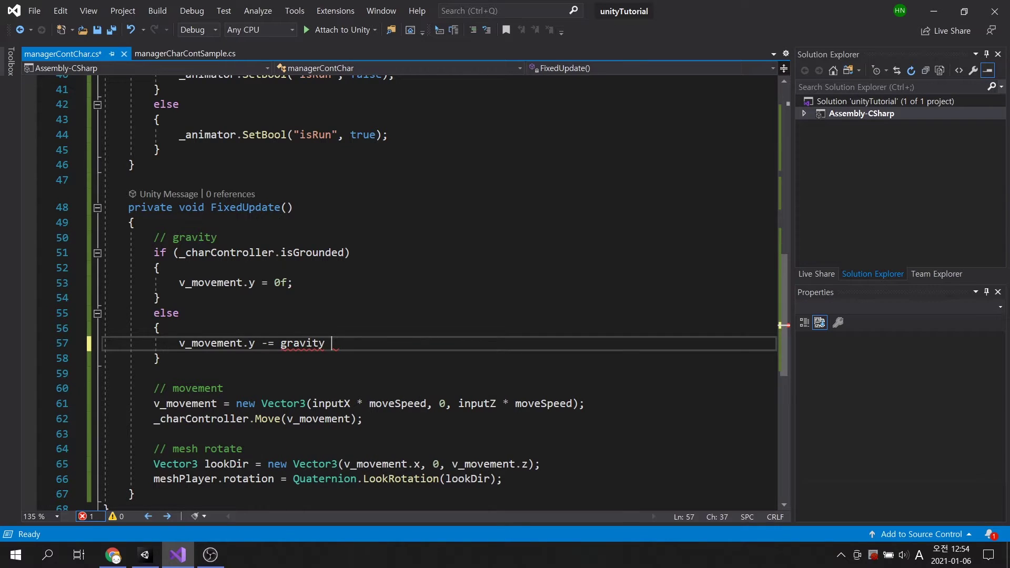
pyautogui.write('* Ti')
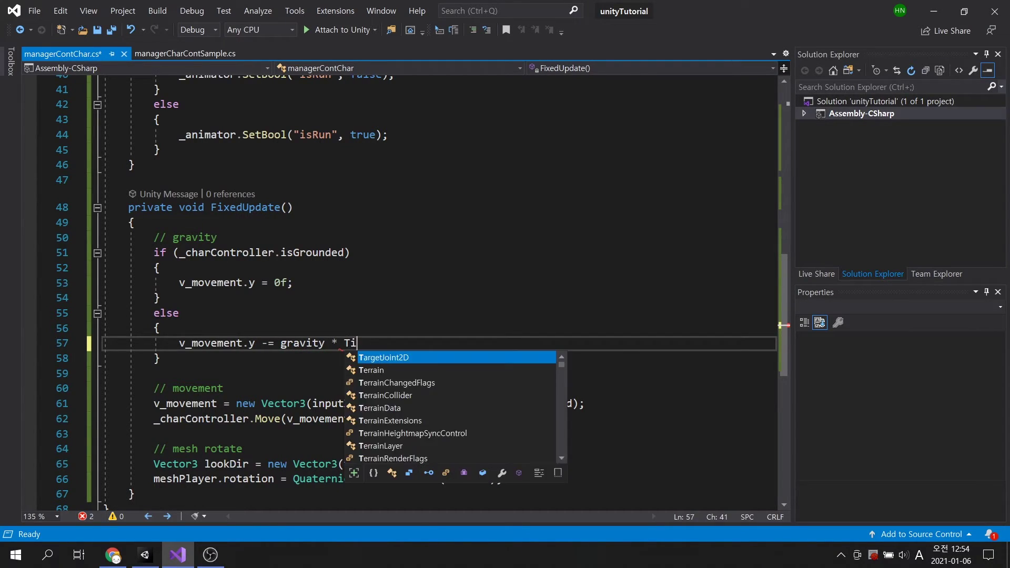
pyautogui.press('Tab')
pyautogui.write('.;')
pyautogui.hotkey('ctrl', 's')
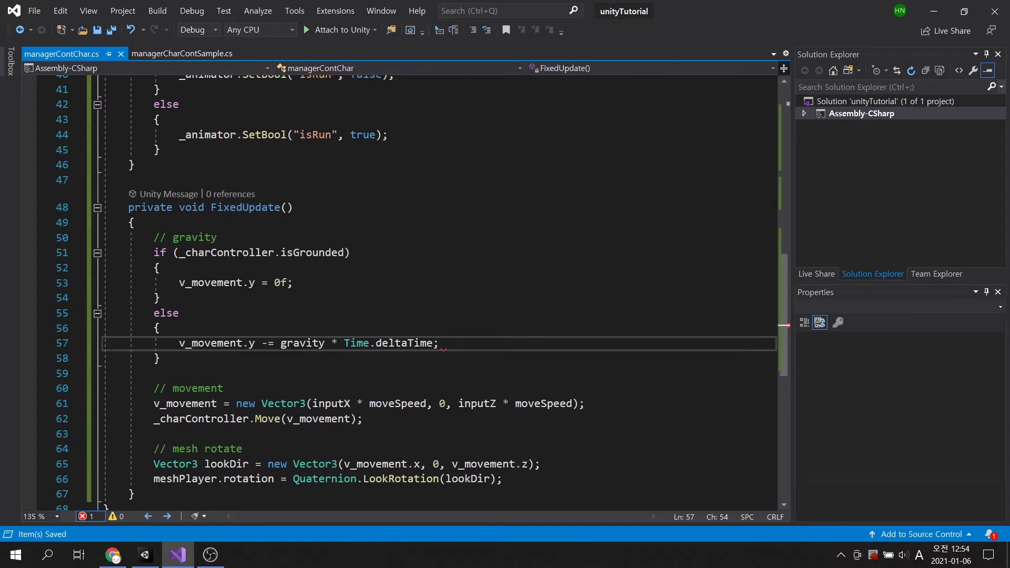
pyautogui.scroll(-3, 443, 269)
# Step: Replace the movement vector's vertical 0 with v_movement.y, save, and switch to Unity
pyautogui.click(444, 268)
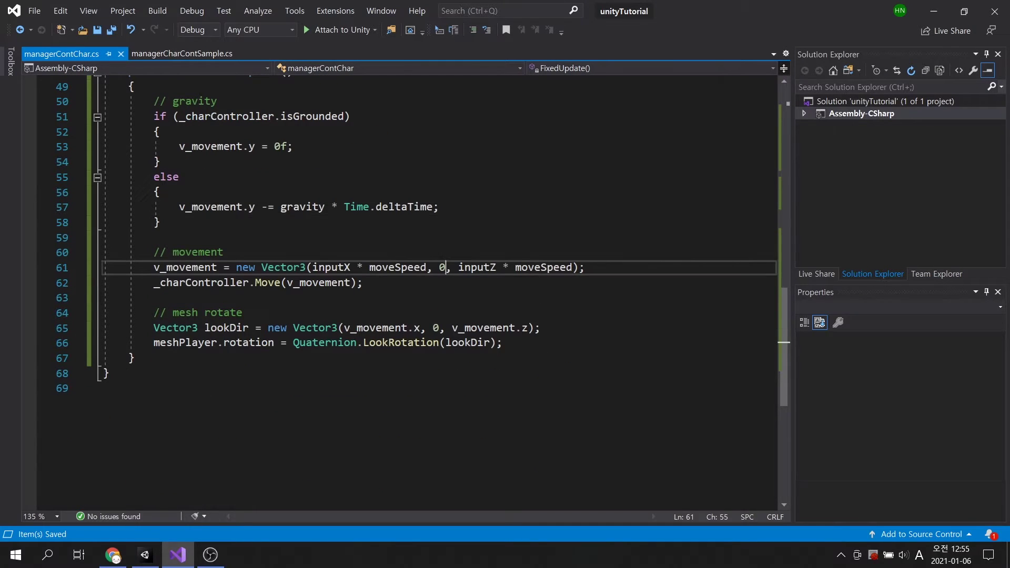
pyautogui.hotkey('shift', 'Left')
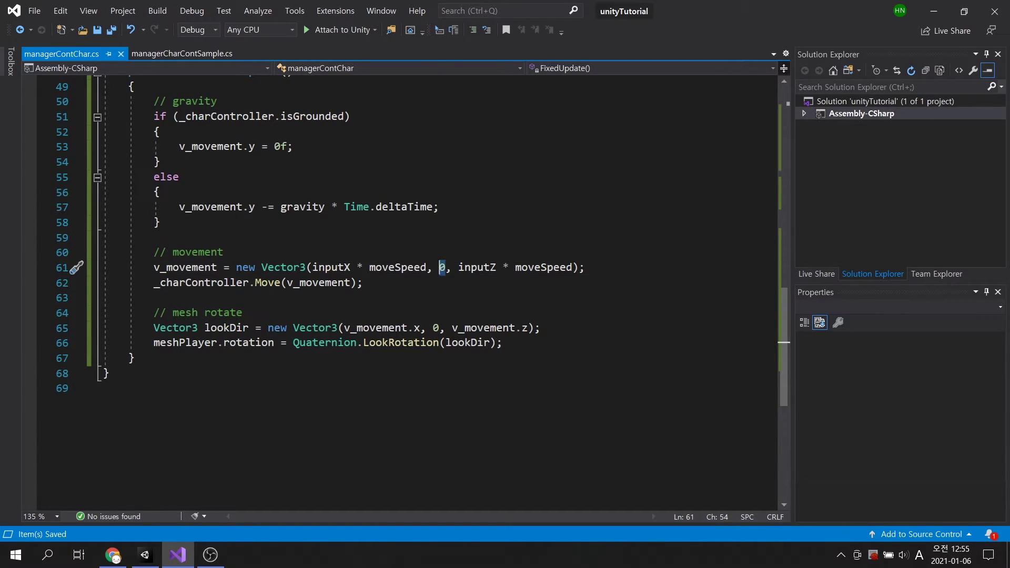
pyautogui.write('v_movement.')
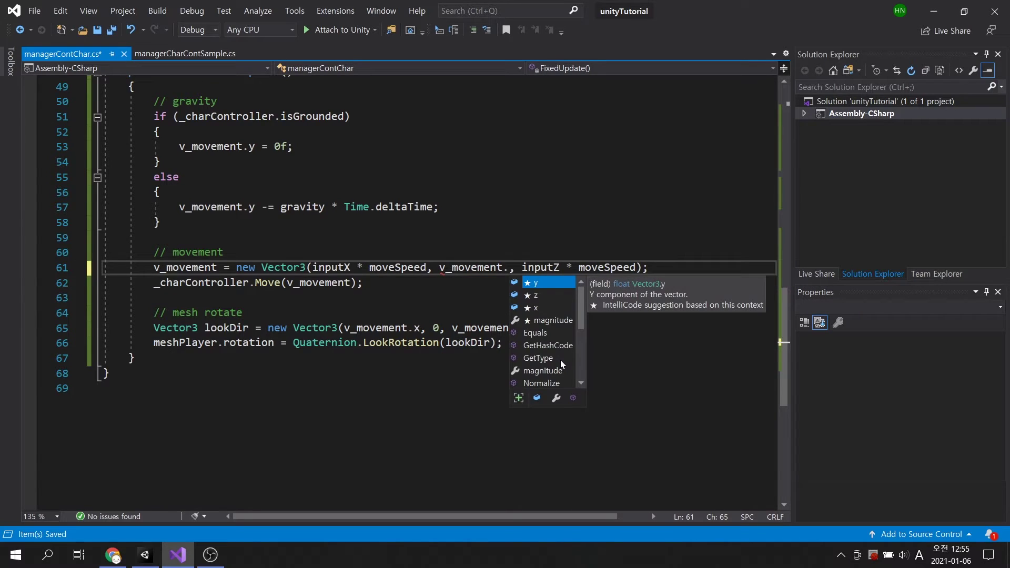
pyautogui.press('Tab')
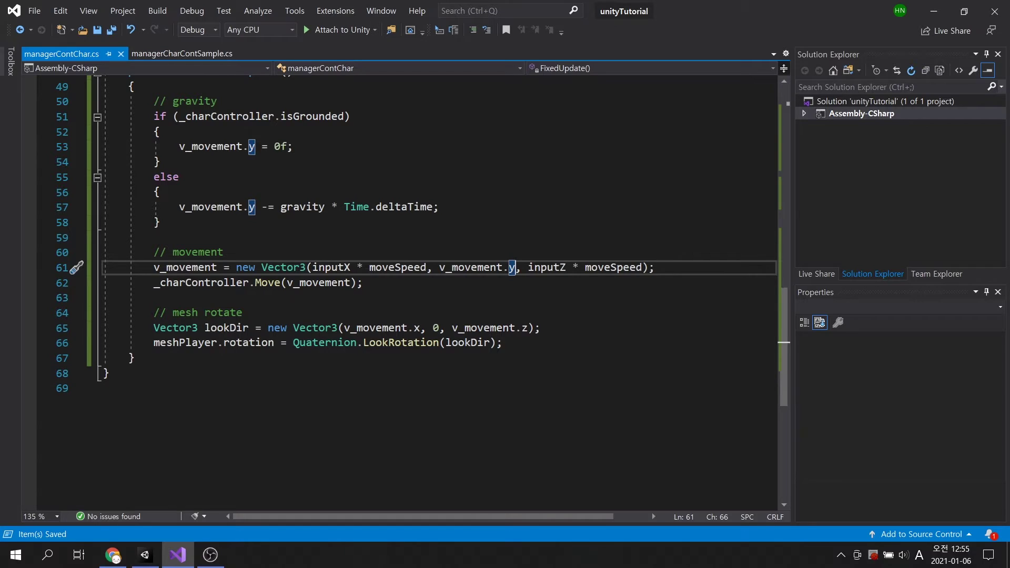
pyautogui.click(145, 555)
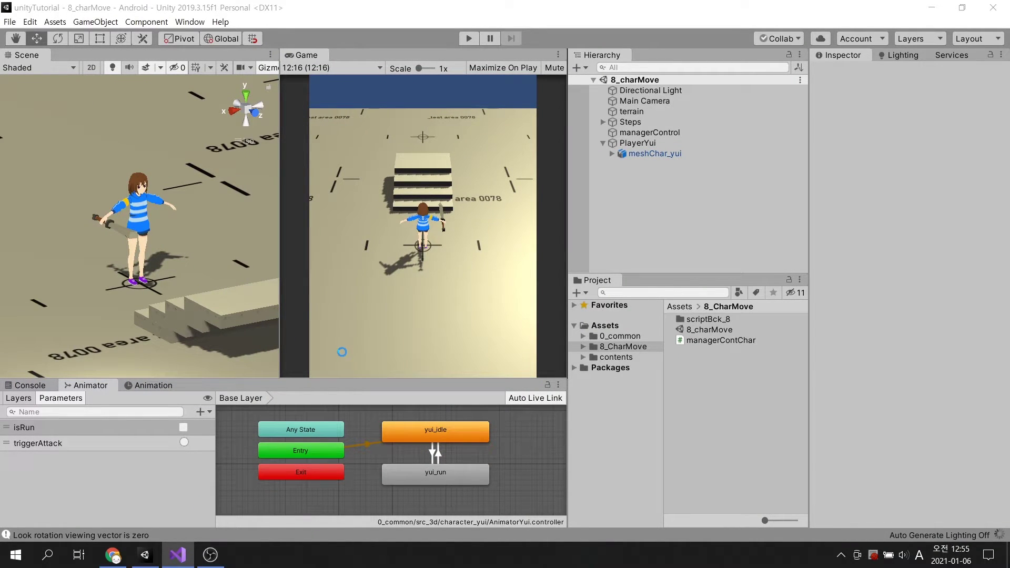
# Step: Play the scene and run the character around the steps with the arrow keys
pyautogui.click(473, 41)
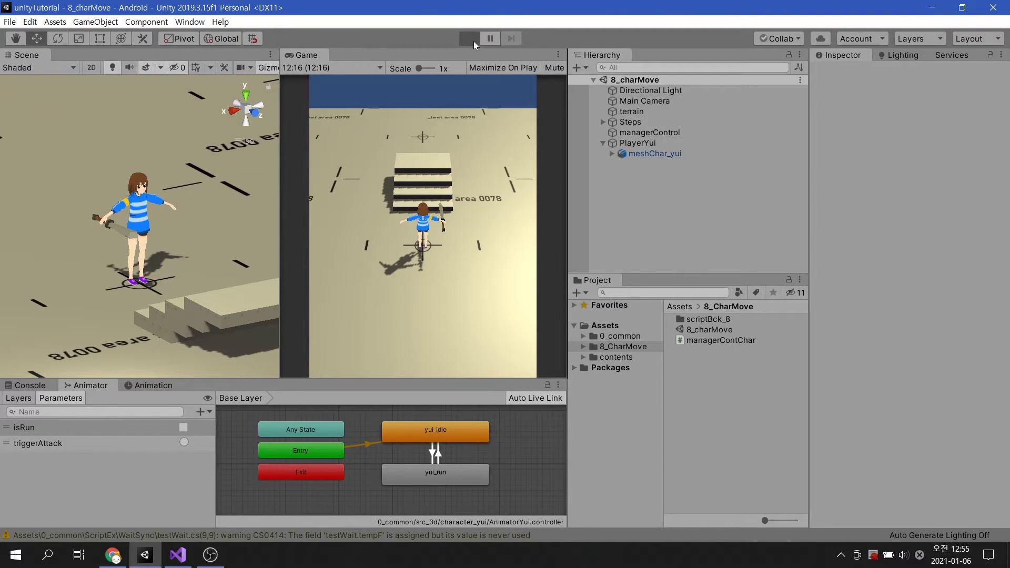
pyautogui.press('Up')
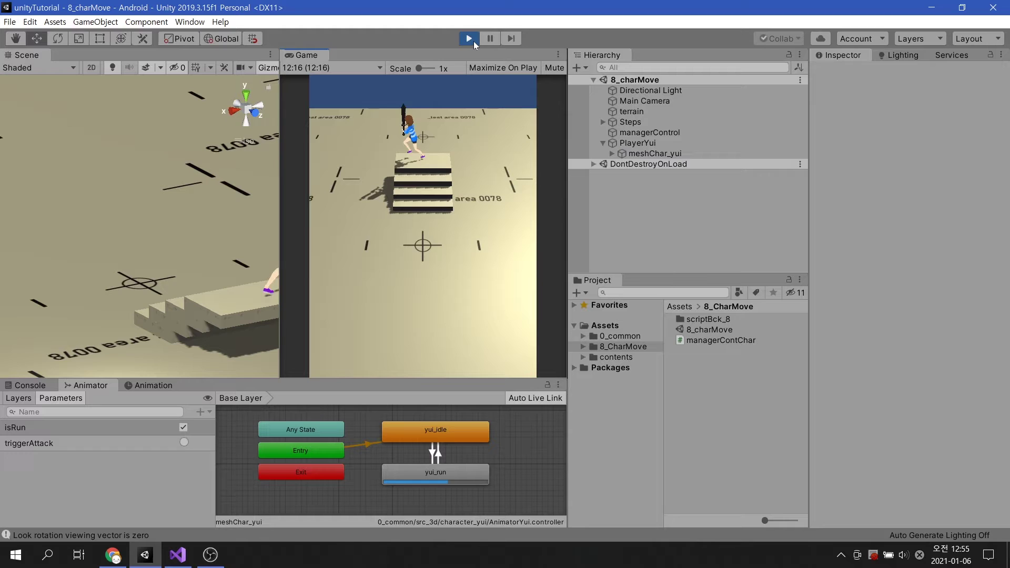
pyautogui.press('Left')
pyautogui.press('Right')
pyautogui.press('Up')
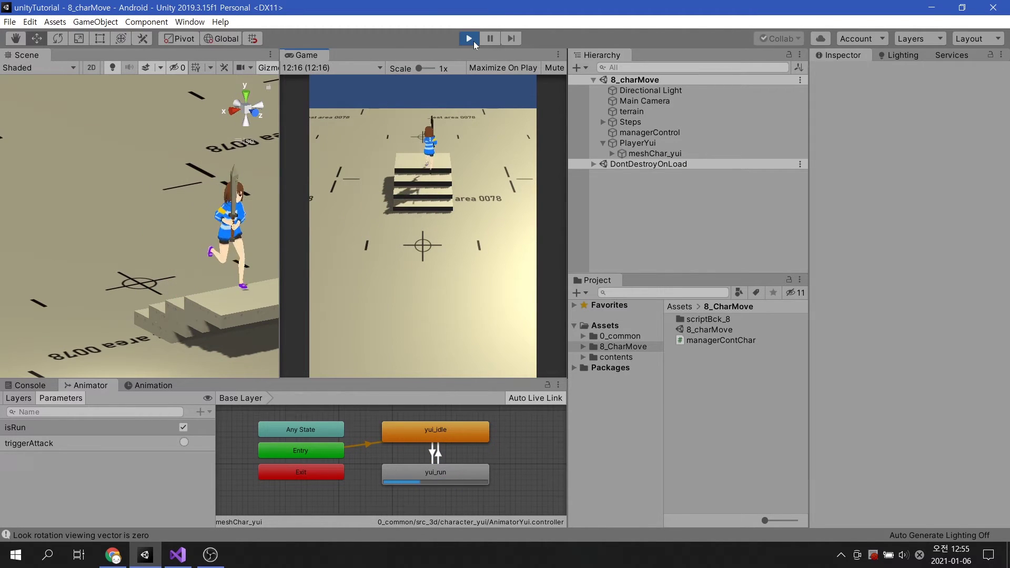
pyautogui.press('Right')
pyautogui.press('Down')
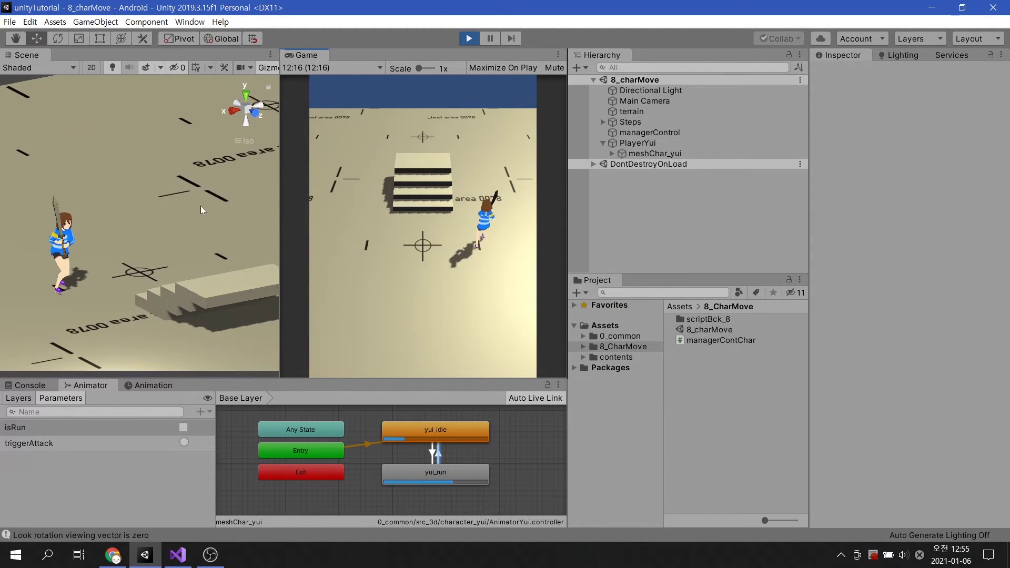
pyautogui.press('Left')
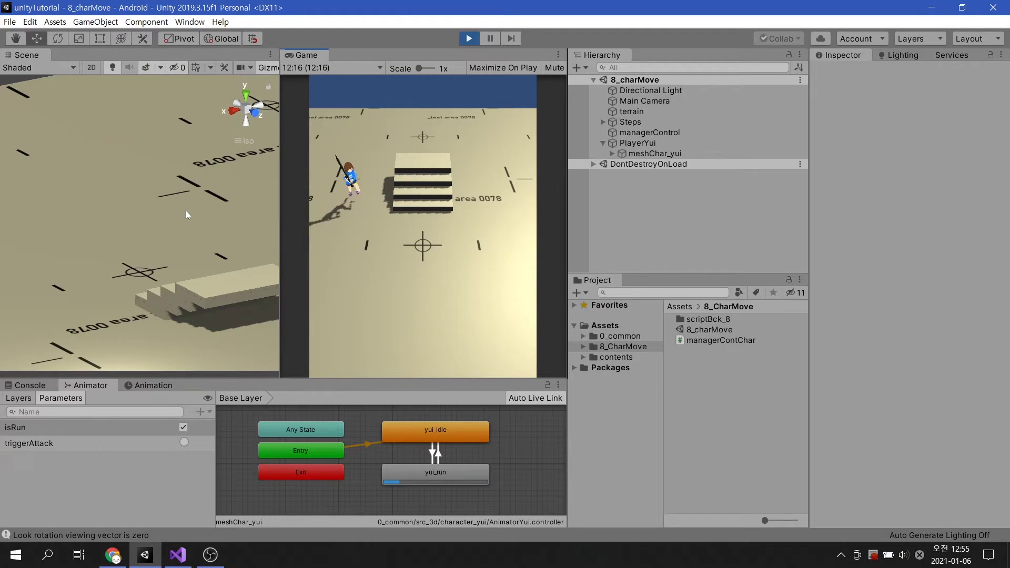
pyautogui.press('Right')
pyautogui.press('Down')
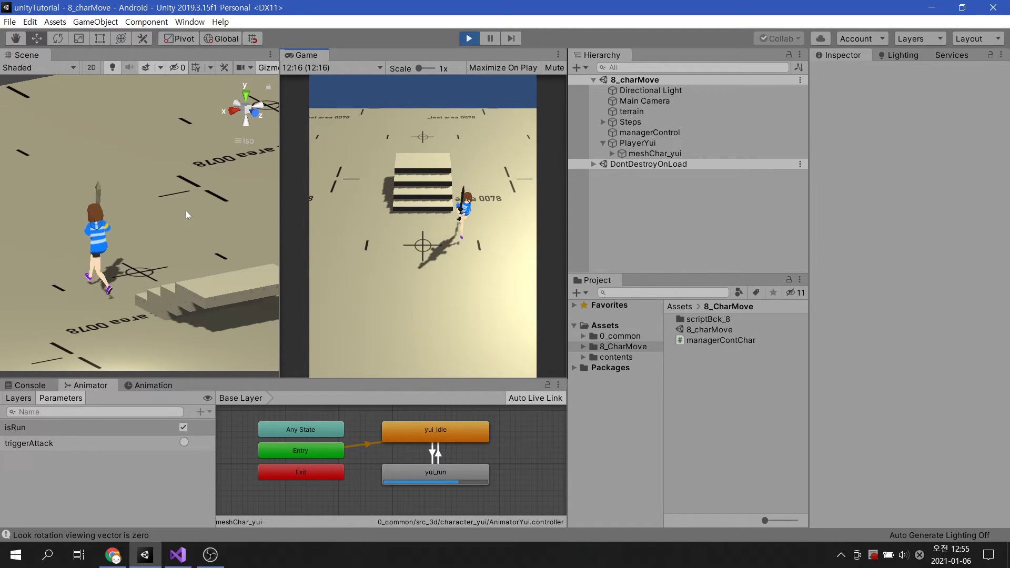
pyautogui.press('Left')
pyautogui.press('Up')
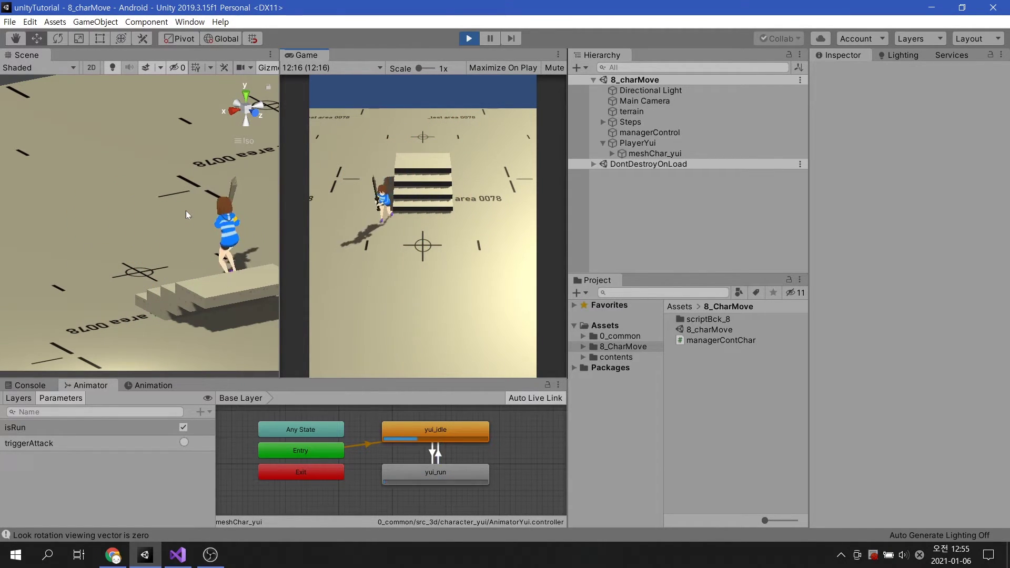
pyautogui.press('Down')
pyautogui.press('Up')
pyautogui.press('Right')
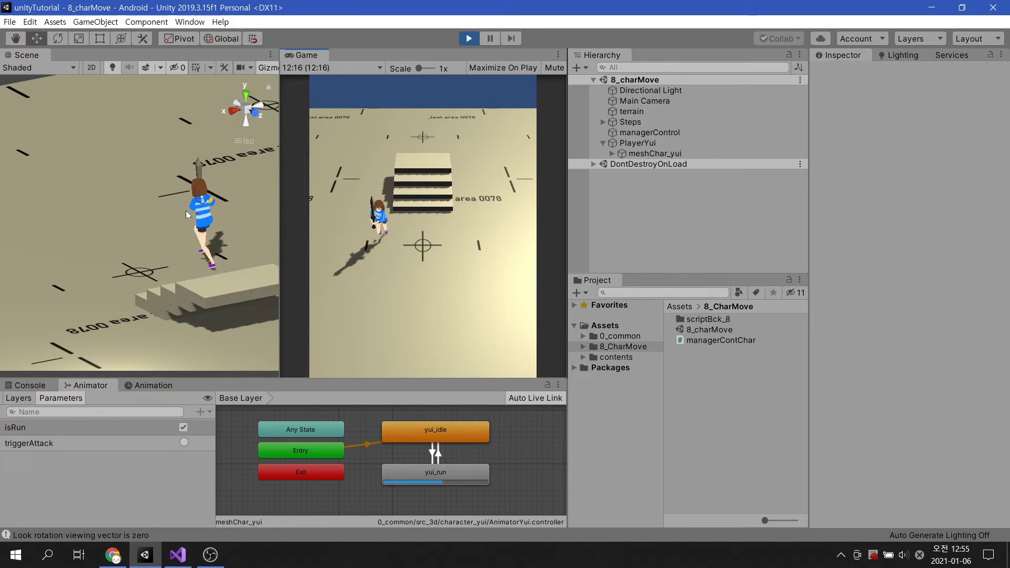
pyautogui.press('Left')
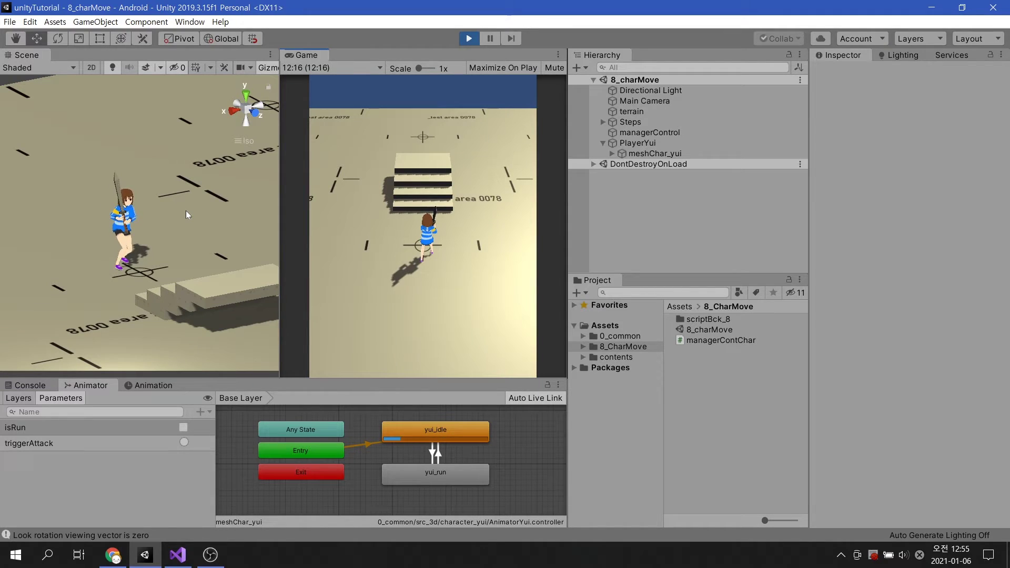
# Step: Check the Console's 'Look rotation viewing vector is zero' warnings and stop play
pyautogui.click(29, 386)
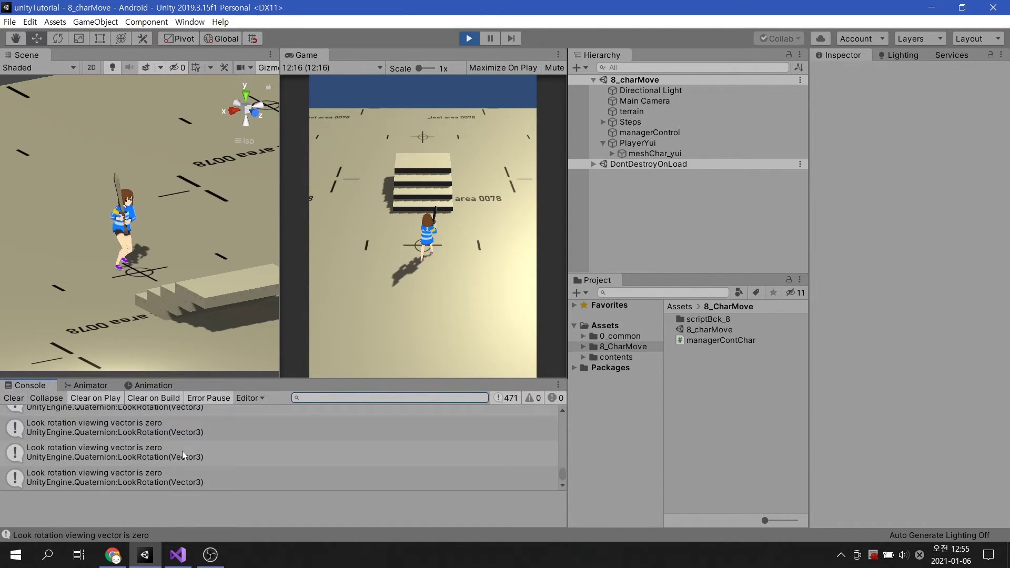
pyautogui.click(470, 39)
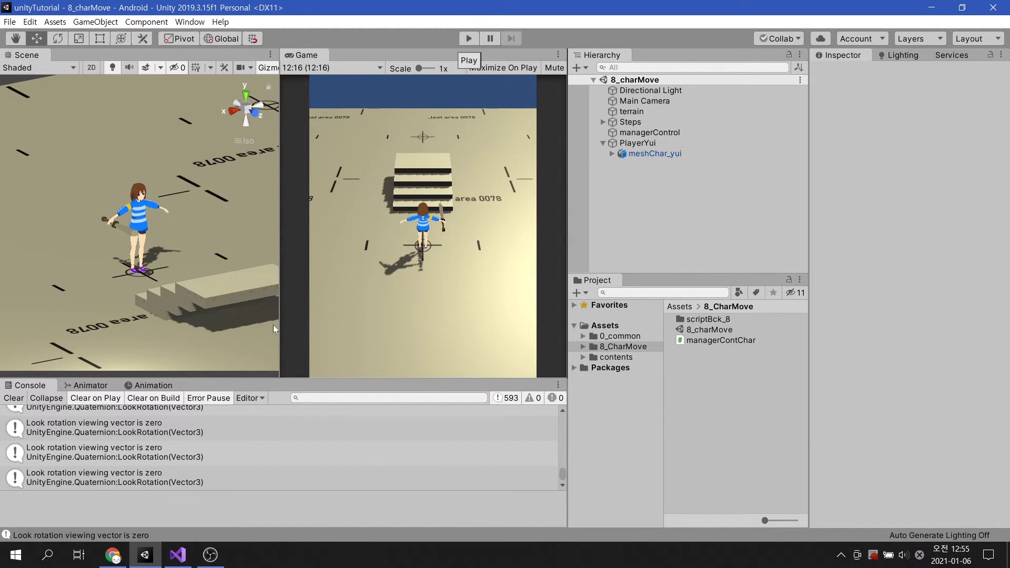
# Step: Under // mesh rotate add an if (inputX != 0 || inputZ != 0) block
pyautogui.click(177, 555)
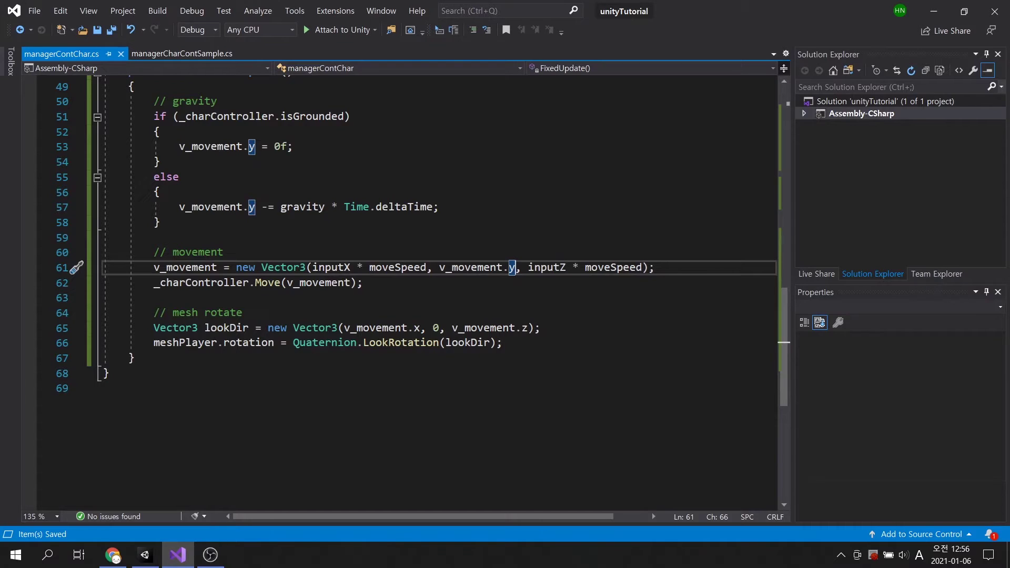
pyautogui.press('Down')
pyautogui.press('Down')
pyautogui.press('Down')
pyautogui.scroll(-1, 407, 293)
pyautogui.press('Return')
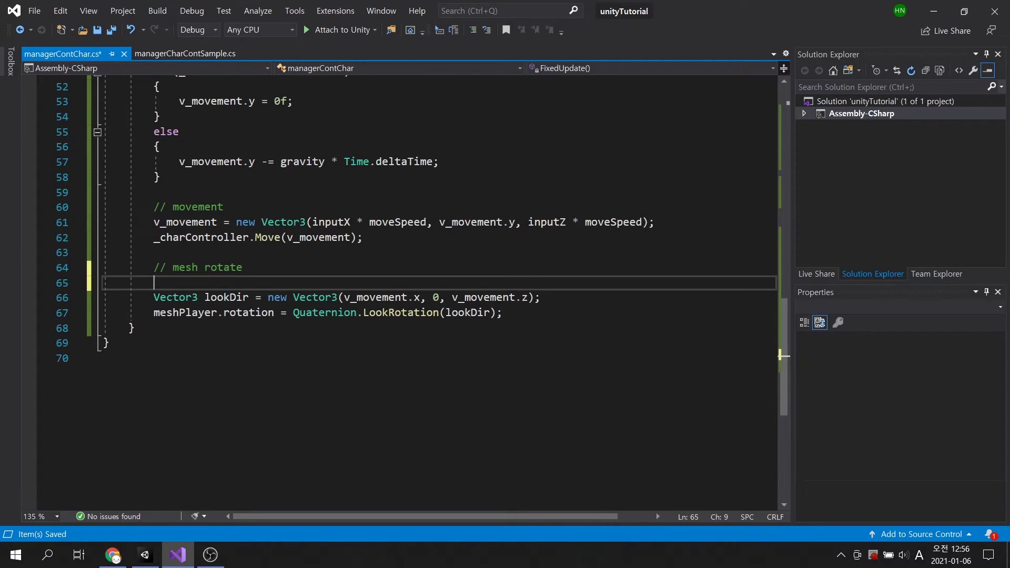
pyautogui.write('if (')
pyautogui.write('inputX !')
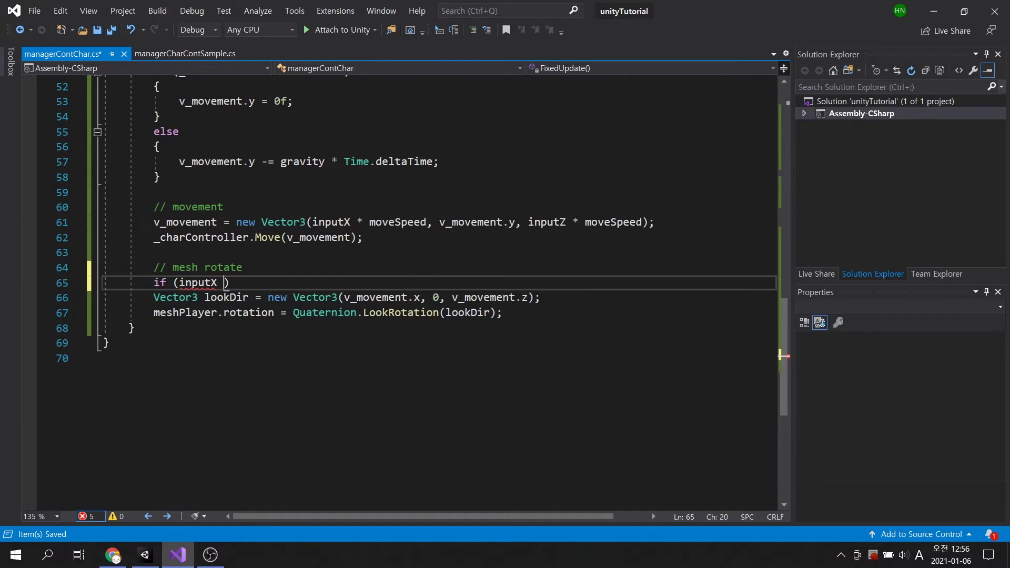
pyautogui.write('=0 || i')
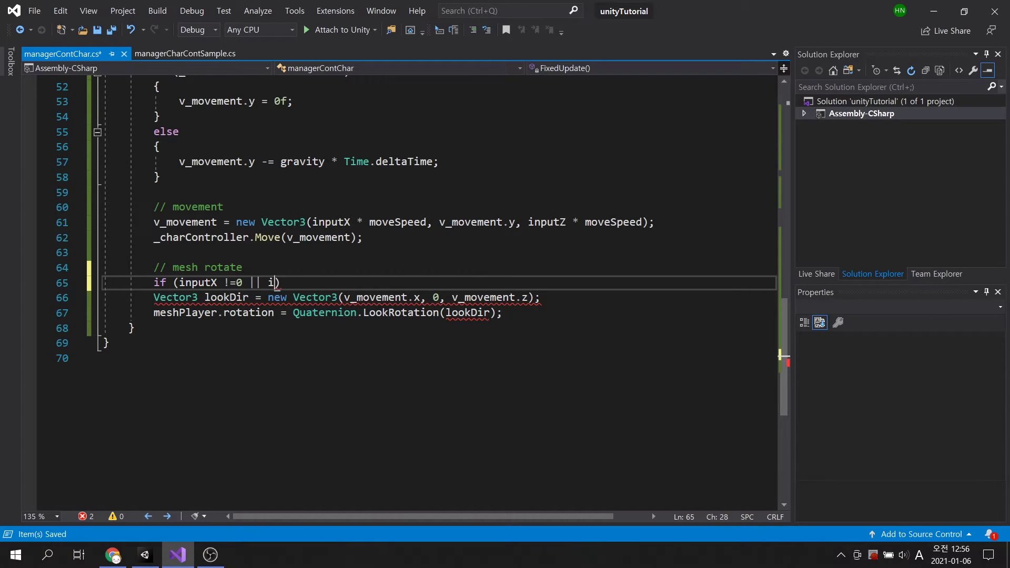
pyautogui.write('np')
pyautogui.press('Down')
pyautogui.press('Tab')
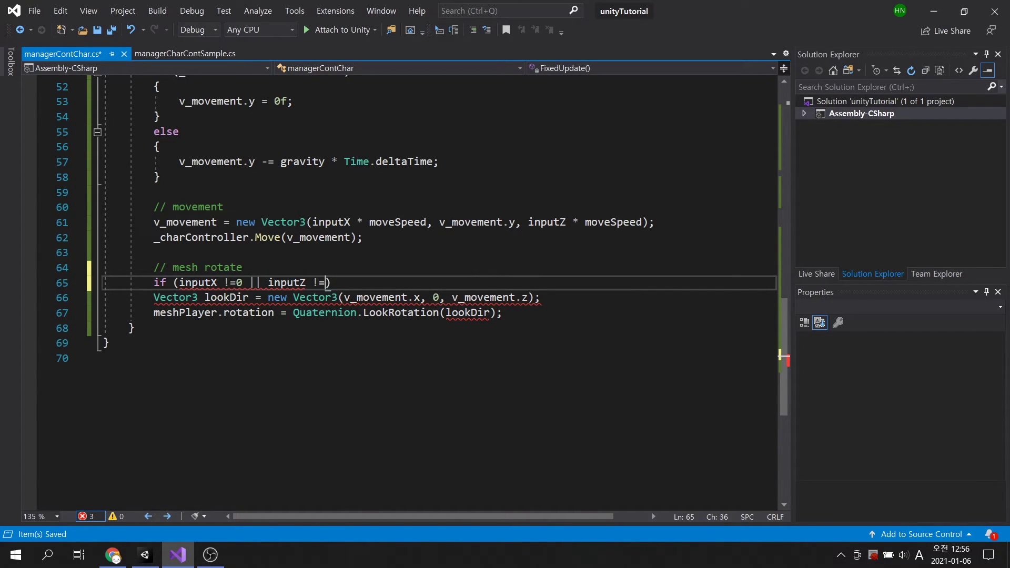
pyautogui.write(')')
pyautogui.press('Return')
pyautogui.press('Return')
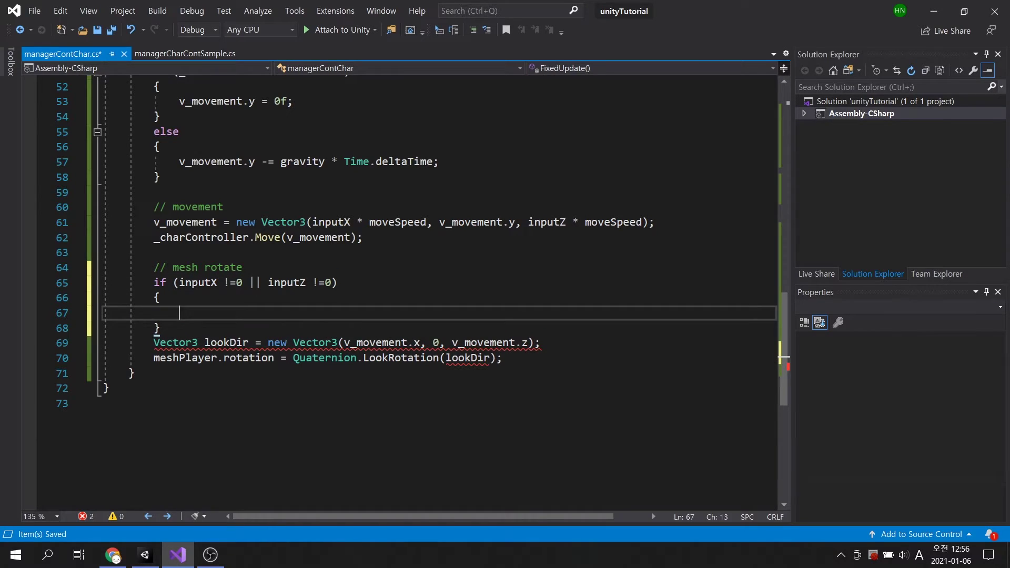
# Step: Move the lookDir and rotation lines inside that if block and save
pyautogui.moveTo(153, 343); pyautogui.dragTo(502, 358)
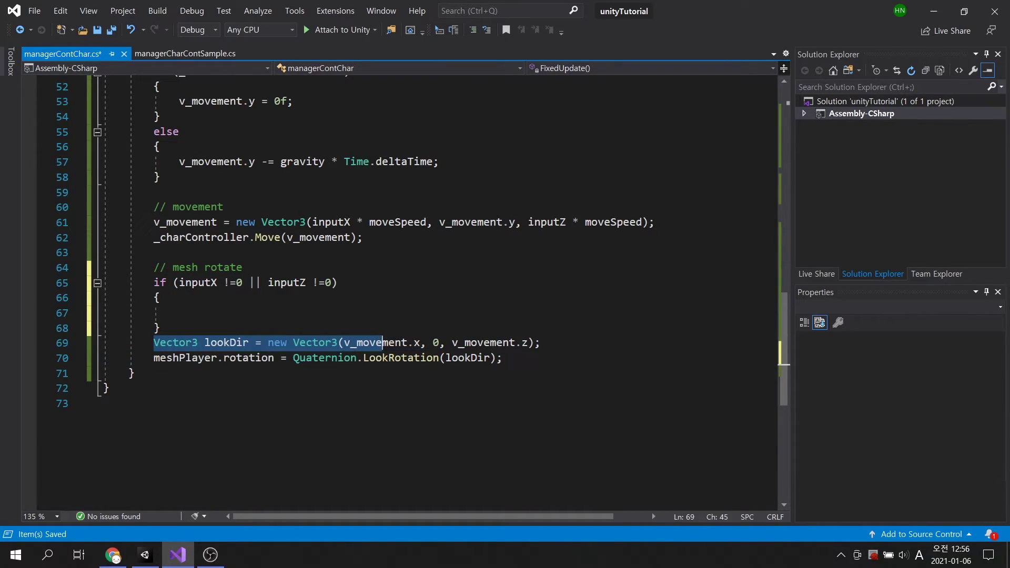
pyautogui.hotkey('ctrl', 'x')
pyautogui.press('Up')
pyautogui.press('Up')
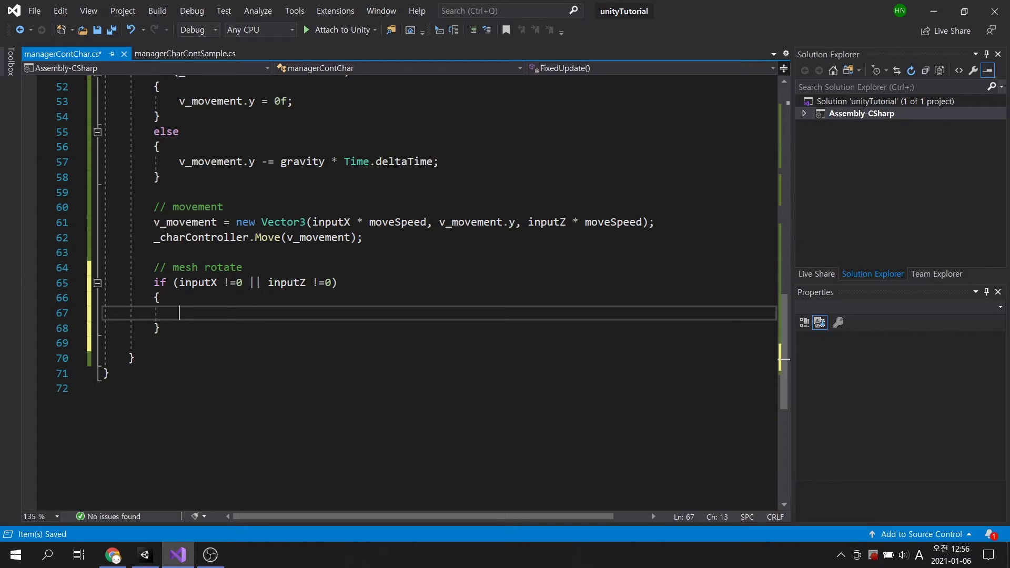
pyautogui.hotkey('ctrl', 'v')
pyautogui.hotkey('ctrl', 's')
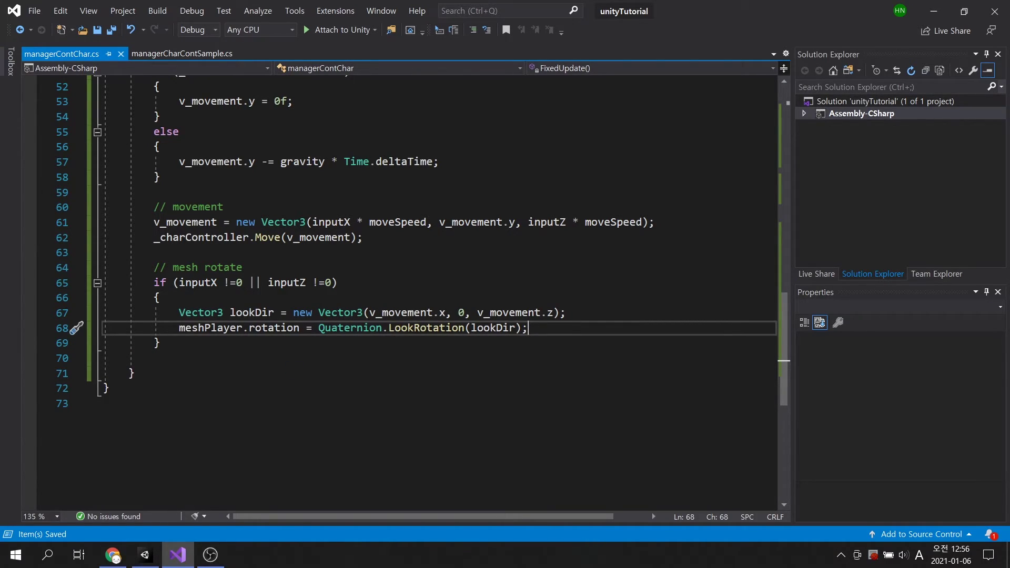
# Step: Switch to Unity and play-test the character with the gated rotation code
pyautogui.click(145, 554)
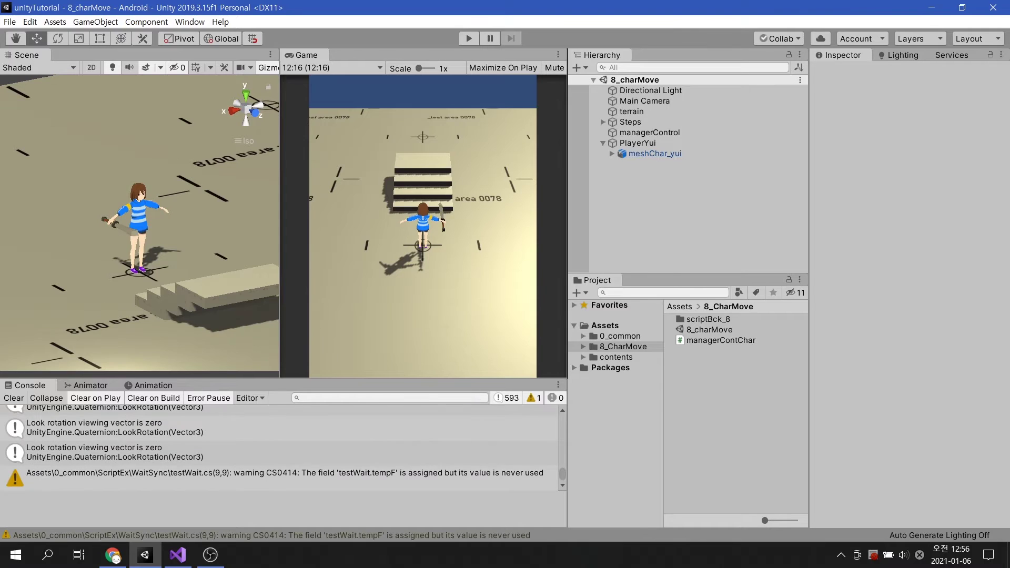
pyautogui.click(465, 41)
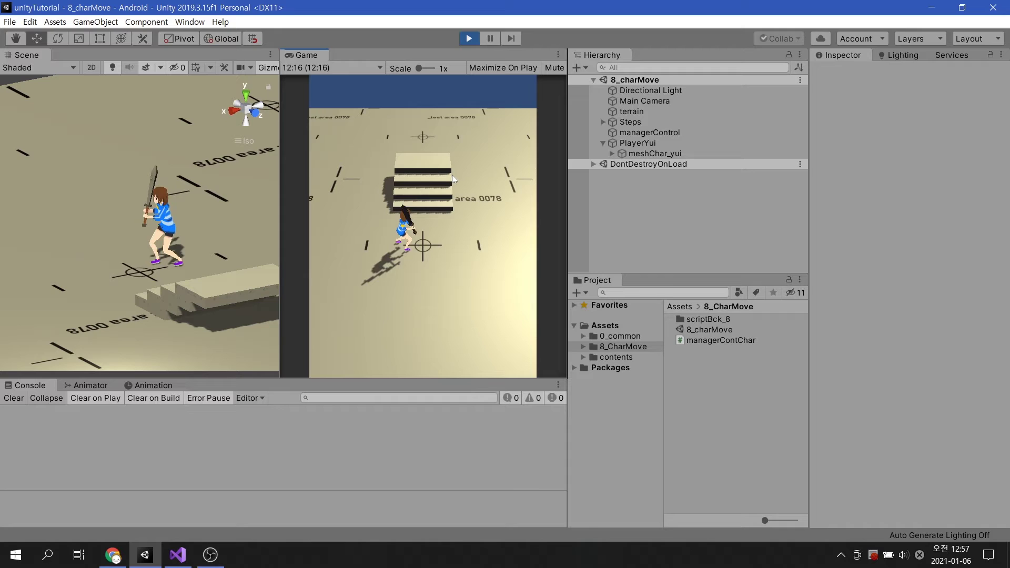
# Step: Stop play, check the Animator's isRun and triggerAttack parameters, and return to Visual Studio
pyautogui.click(468, 39)
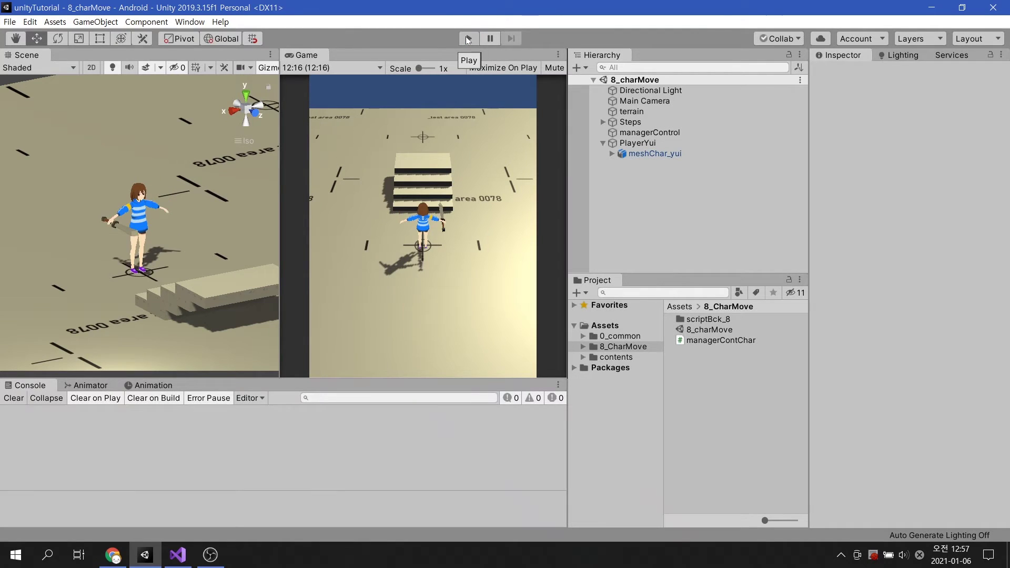
pyautogui.click(86, 386)
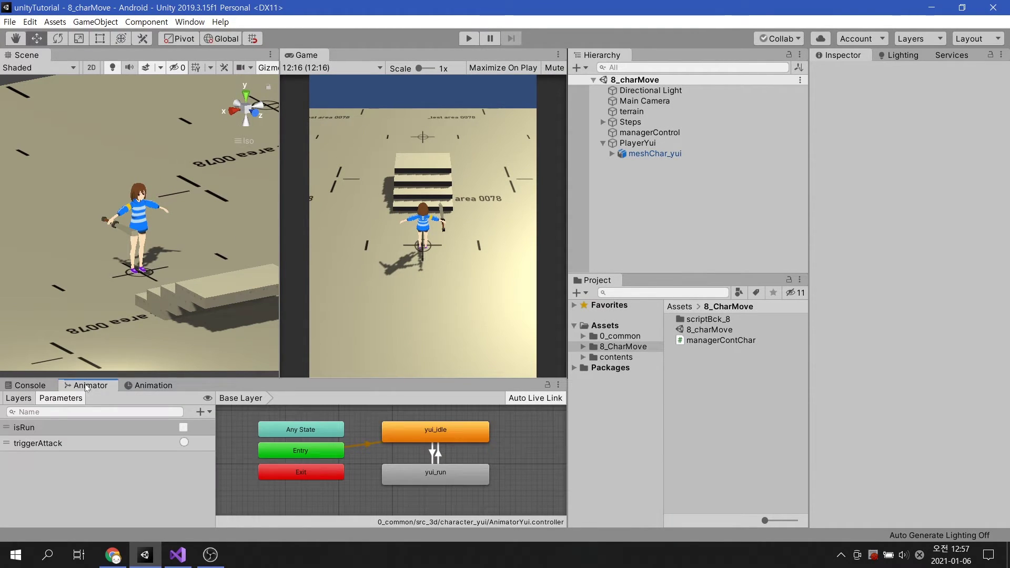
pyautogui.click(85, 446)
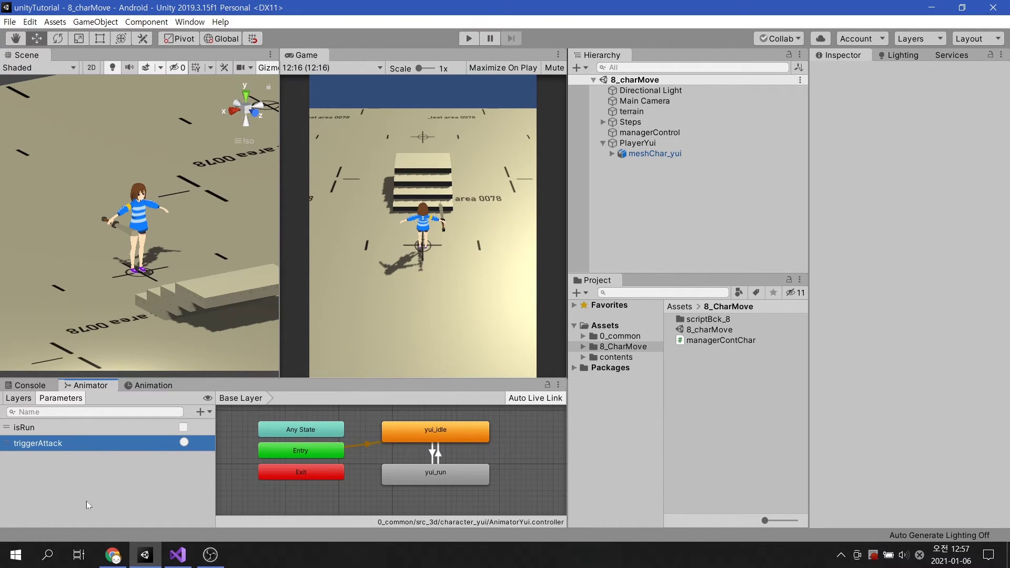
pyautogui.click(179, 558)
pyautogui.scroll(5, 490, 332)
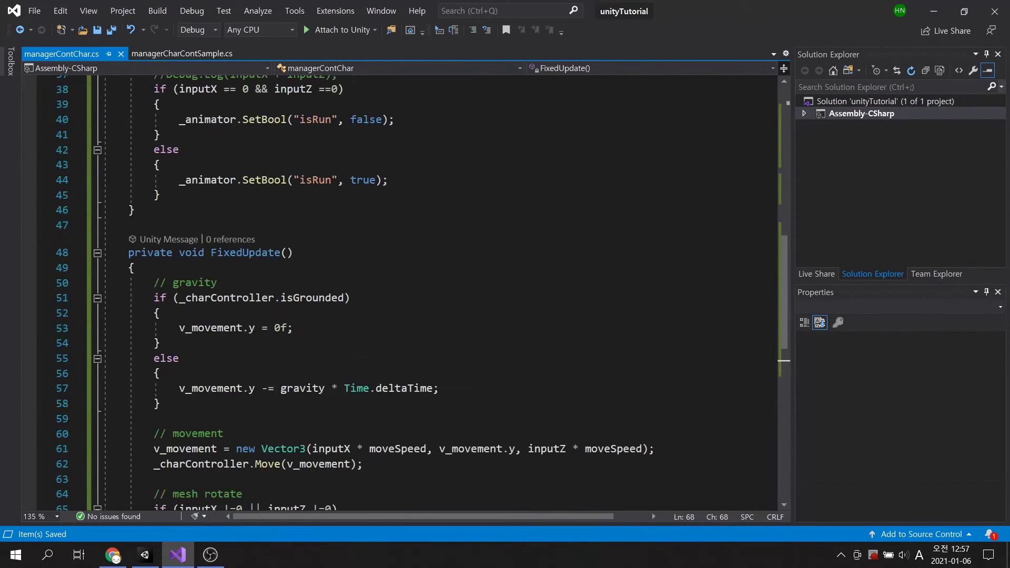
# Step: Below the isRun block add an if (Input.GetButtonDown("Fire1")) block in Update
pyautogui.click(161, 240)
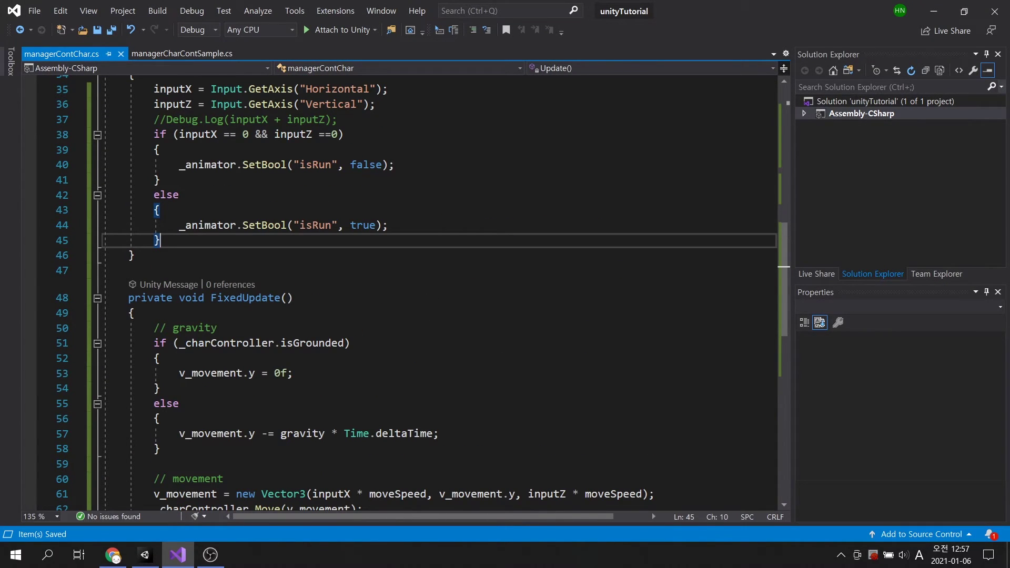
pyautogui.press('Return')
pyautogui.press('Return')
pyautogui.write('i')
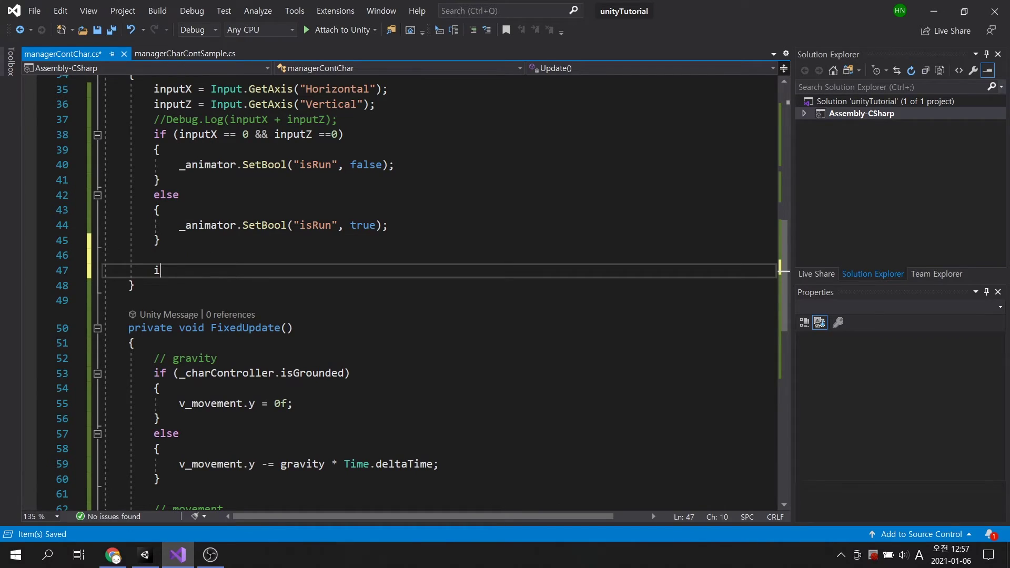
pyautogui.write('f (I')
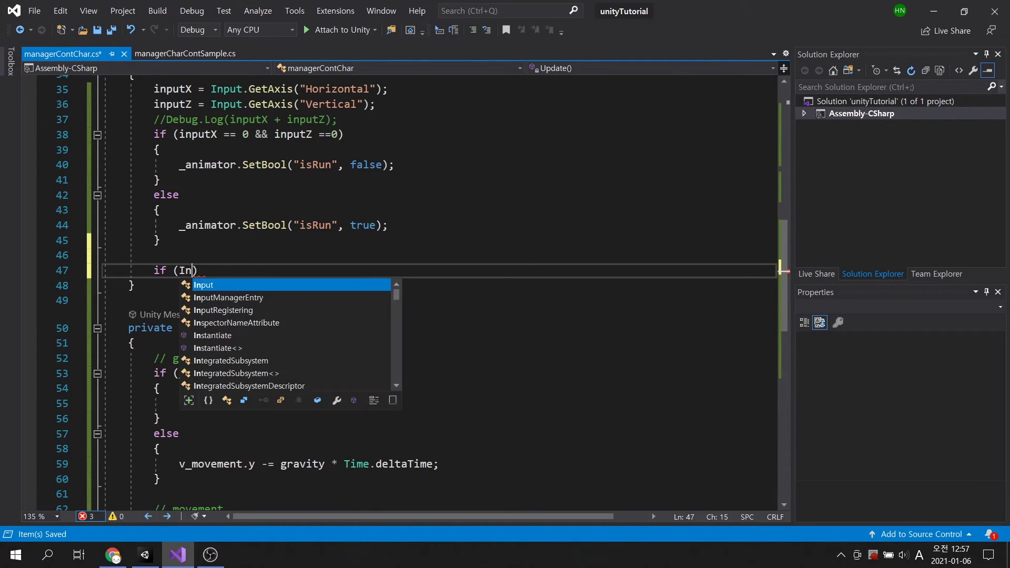
pyautogui.write('nput.')
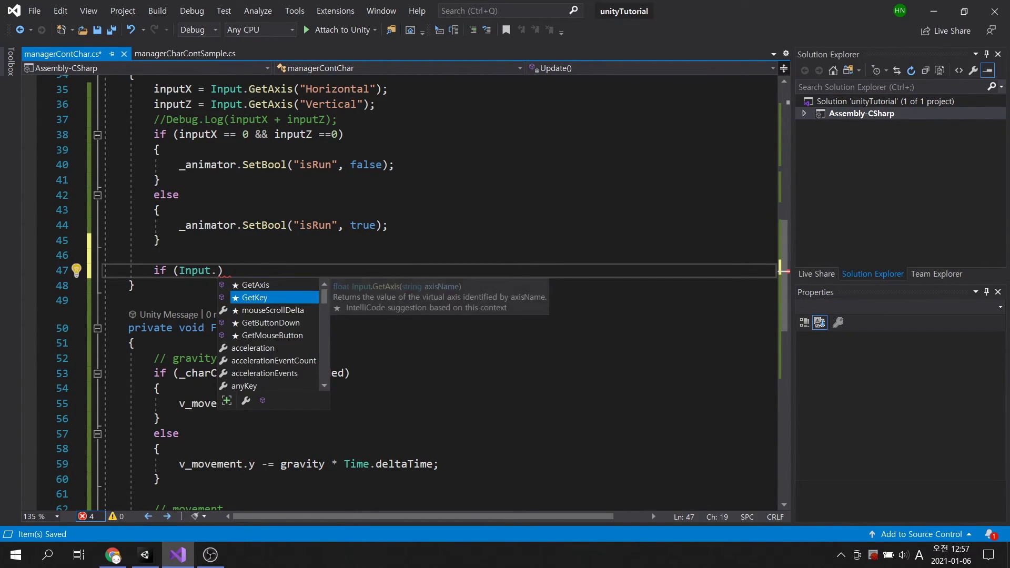
pyautogui.press('Down')
pyautogui.press('Down')
pyautogui.press('Tab')
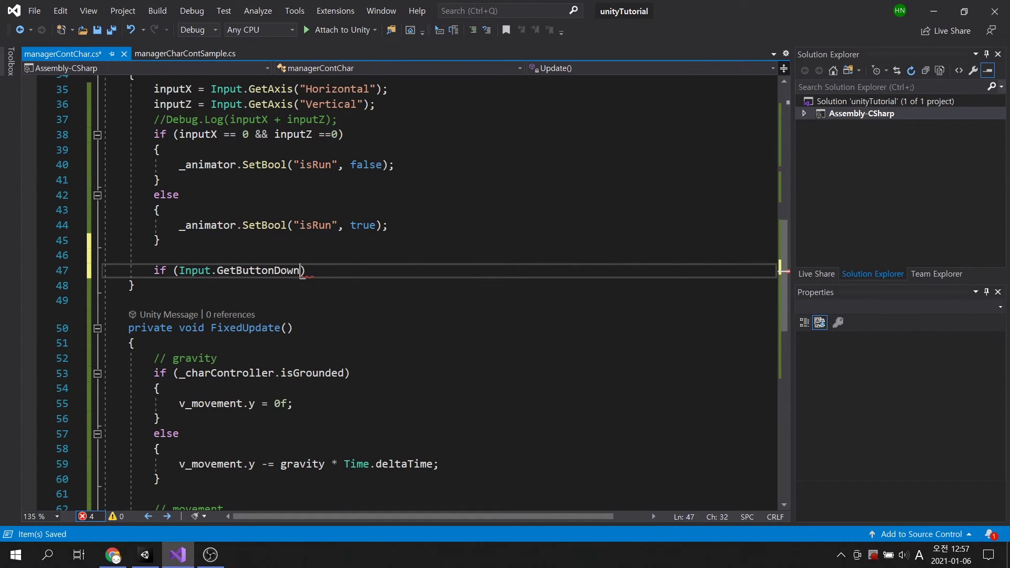
pyautogui.write('("Fire1')
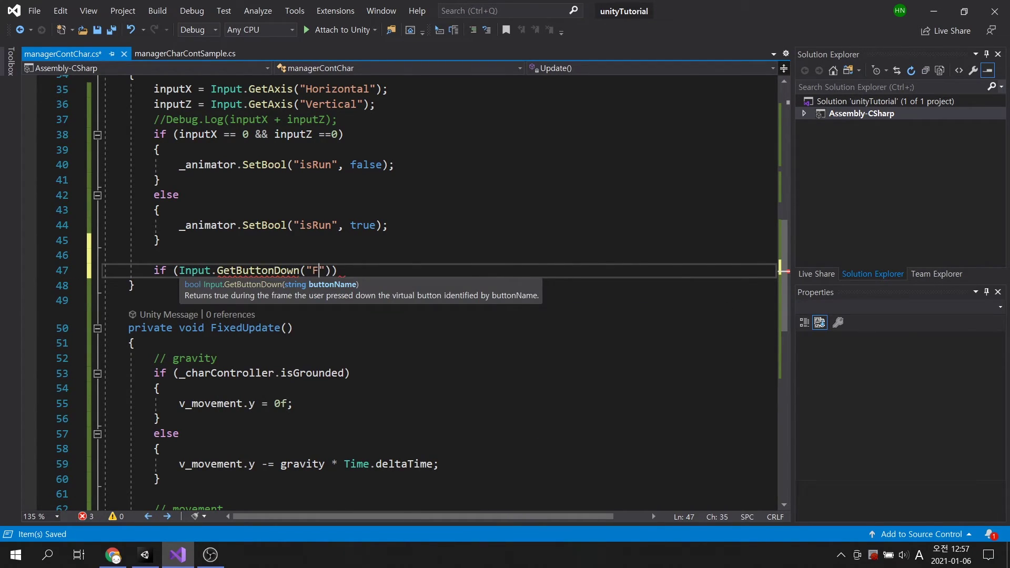
pyautogui.write('"))')
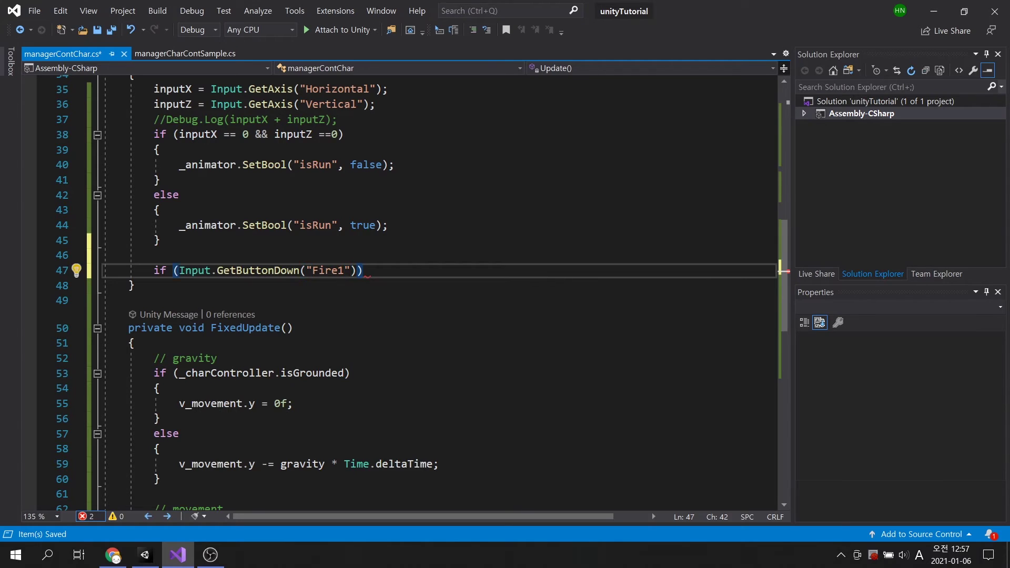
pyautogui.press('Return')
pyautogui.write('{')
pyautogui.press('Return')
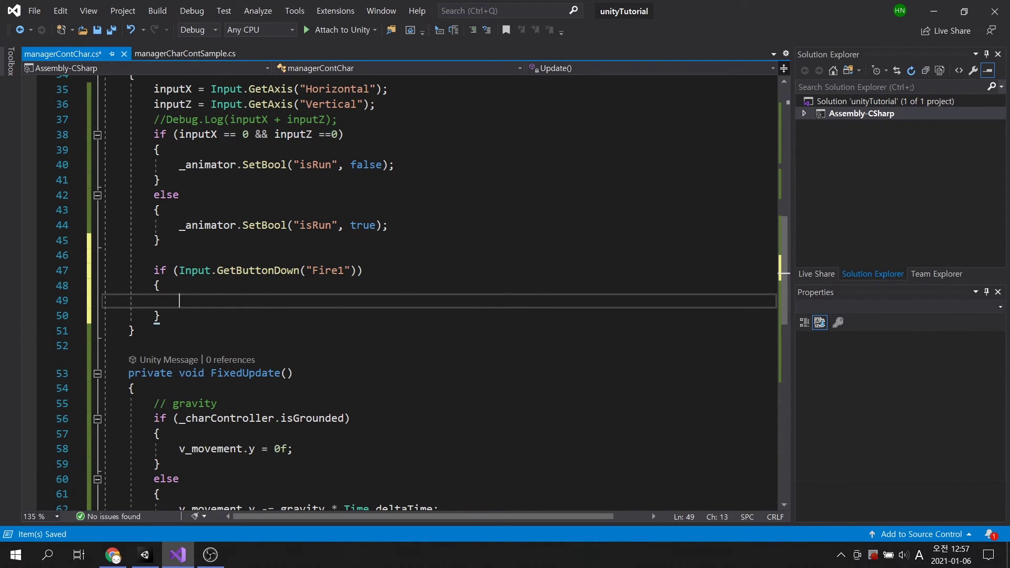
pyautogui.write('_ani')
# Step: Call _animator.SetTrigger("triggerAttack") inside it and save the script
pyautogui.press('Tab')
pyautogui.write('.Set')
pyautogui.press('Down')
pyautogui.write('(')
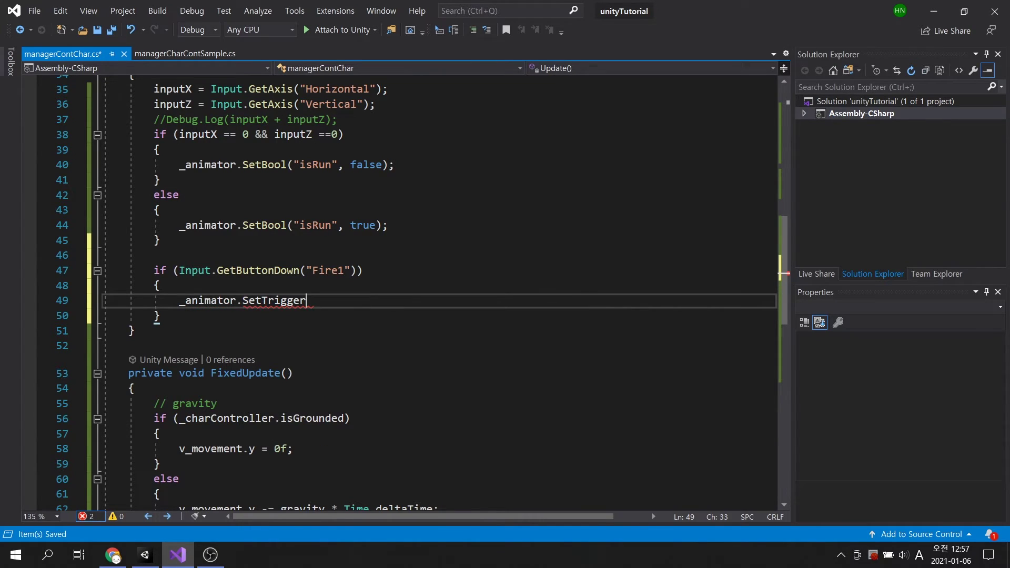
pyautogui.write('"')
pyautogui.press('Escape')
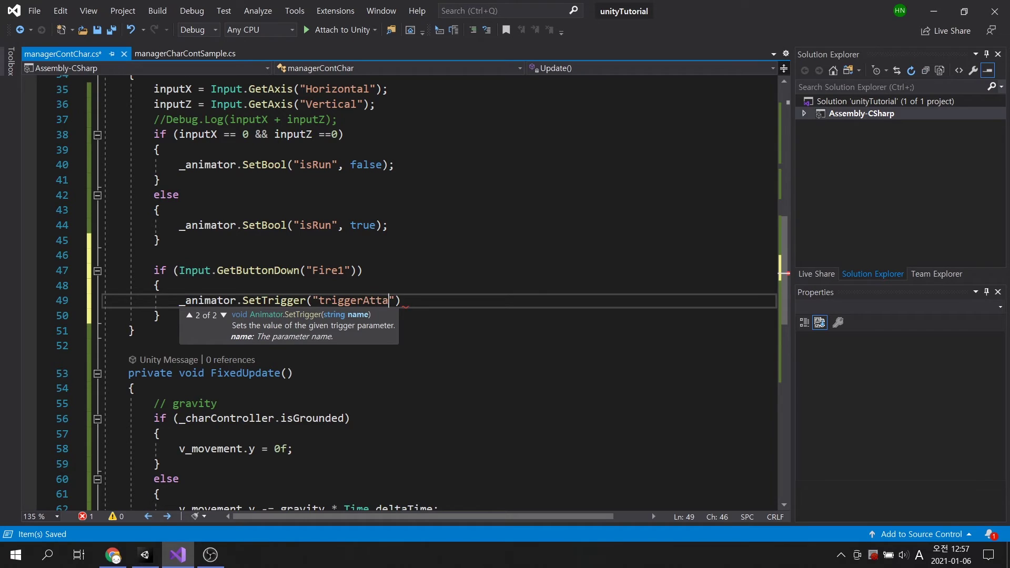
pyautogui.press('End')
pyautogui.hotkey('ctrl', 's')
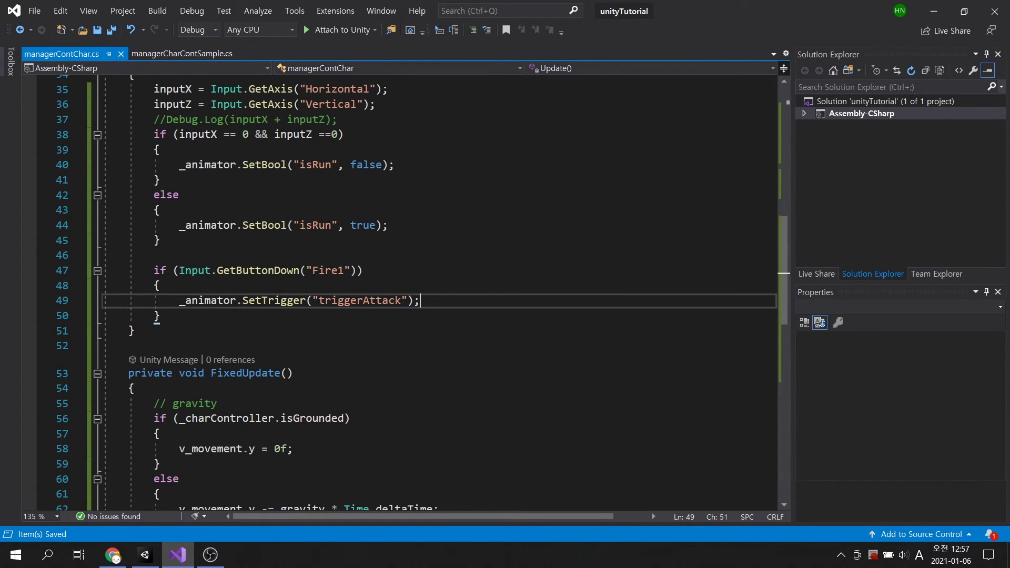
# Step: Play-test in Unity, running the character around with WASD and letting it stop
pyautogui.click(144, 555)
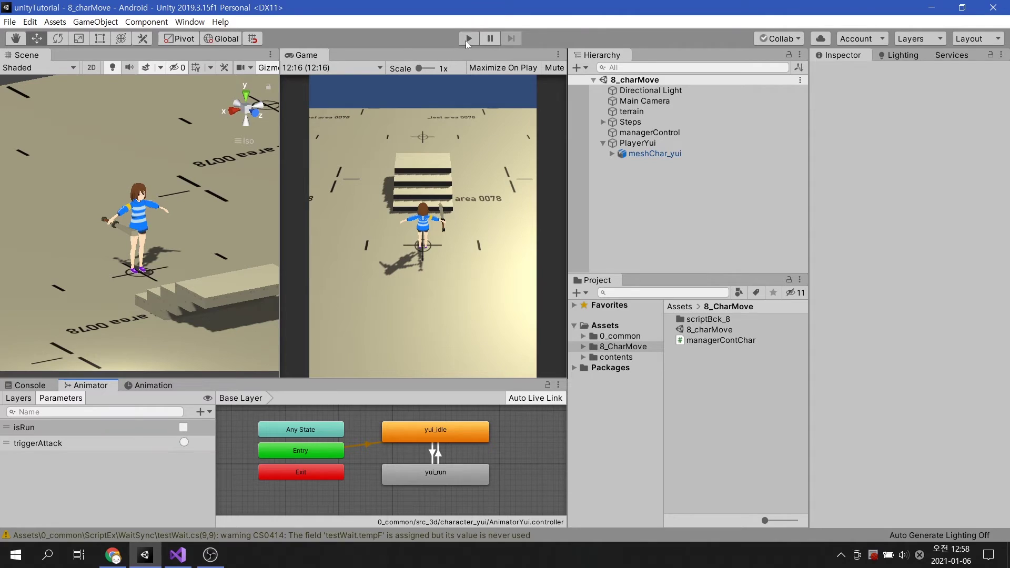
pyautogui.click(469, 39)
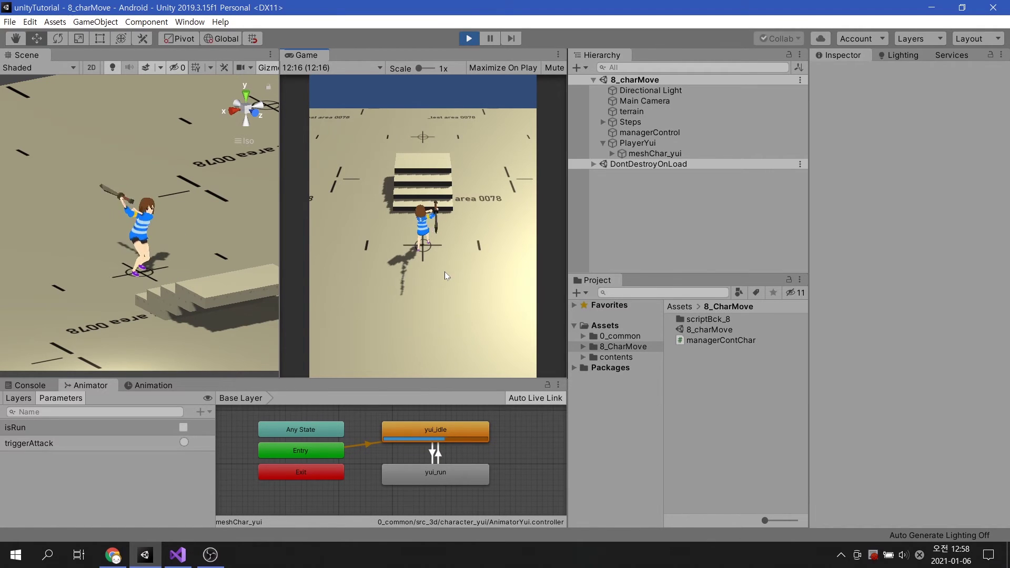
pyautogui.press('w')
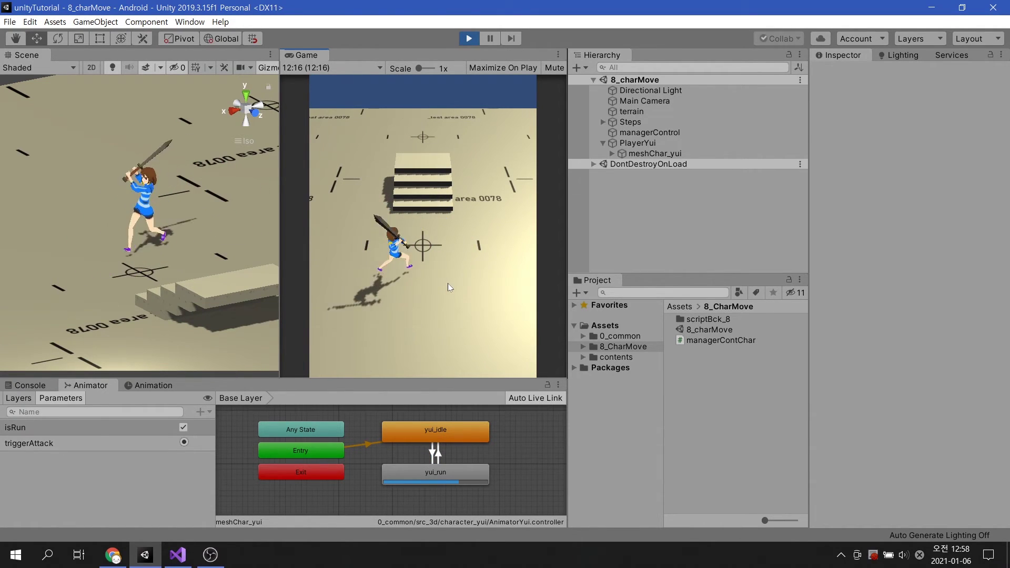
pyautogui.press('a')
pyautogui.press('d')
pyautogui.press('a')
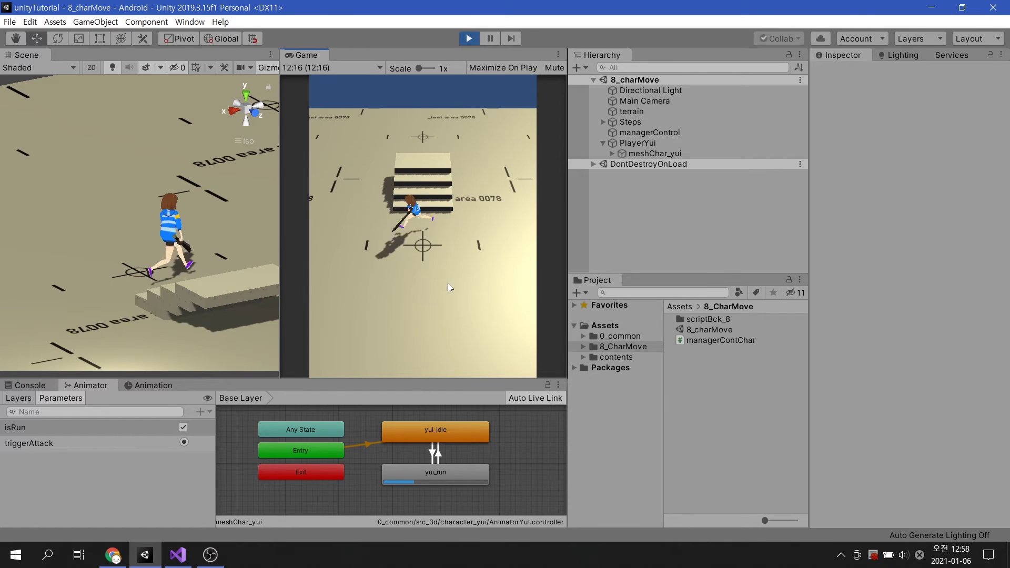
pyautogui.press('d')
pyautogui.press('a')
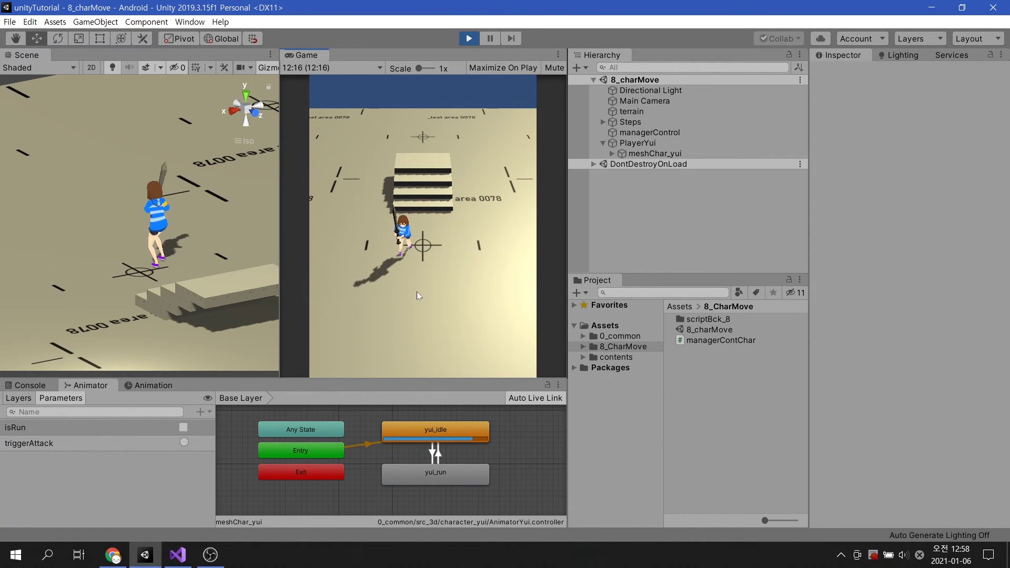
pyautogui.click(9, 21)
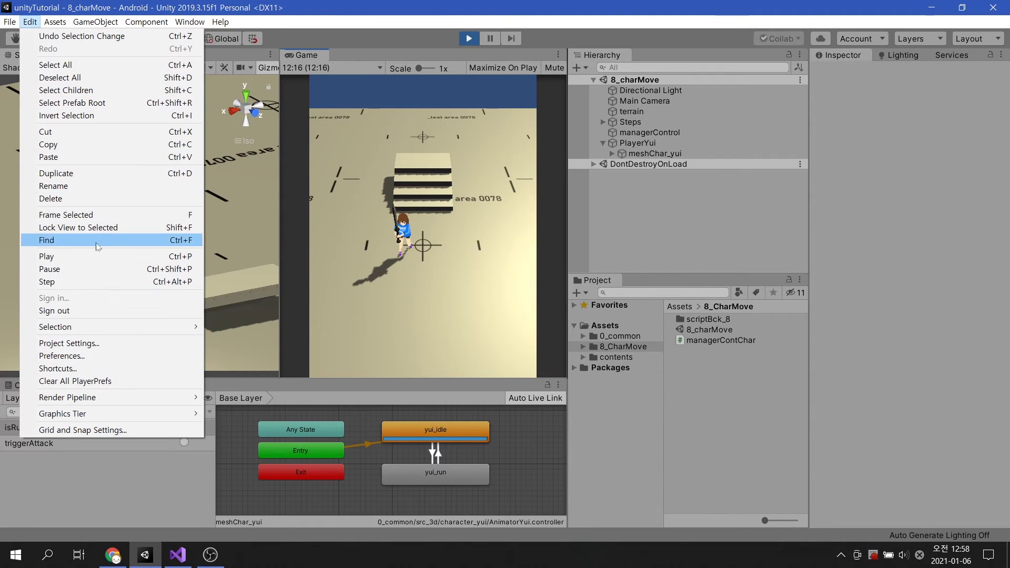
pyautogui.click(130, 342)
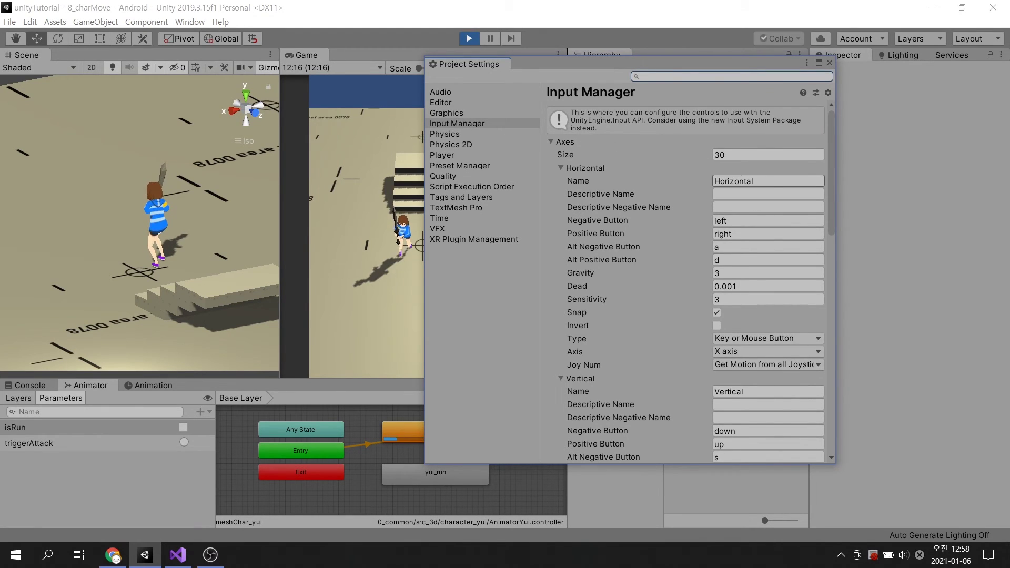
pyautogui.click(766, 181)
pyautogui.scroll(-3, 687, 276)
pyautogui.scroll(-3, 687, 277)
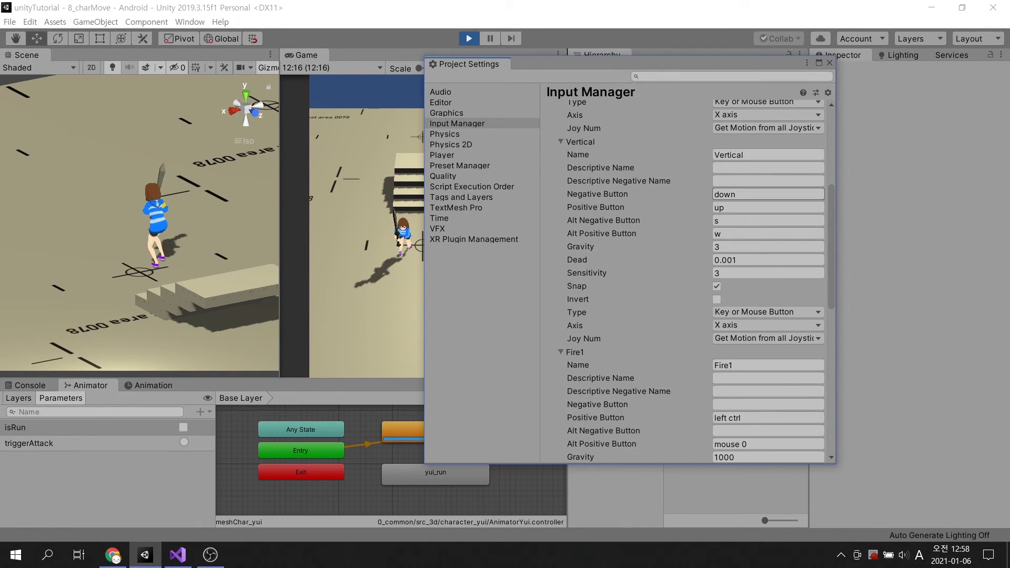
pyautogui.click(761, 156)
pyautogui.scroll(-1, 760, 163)
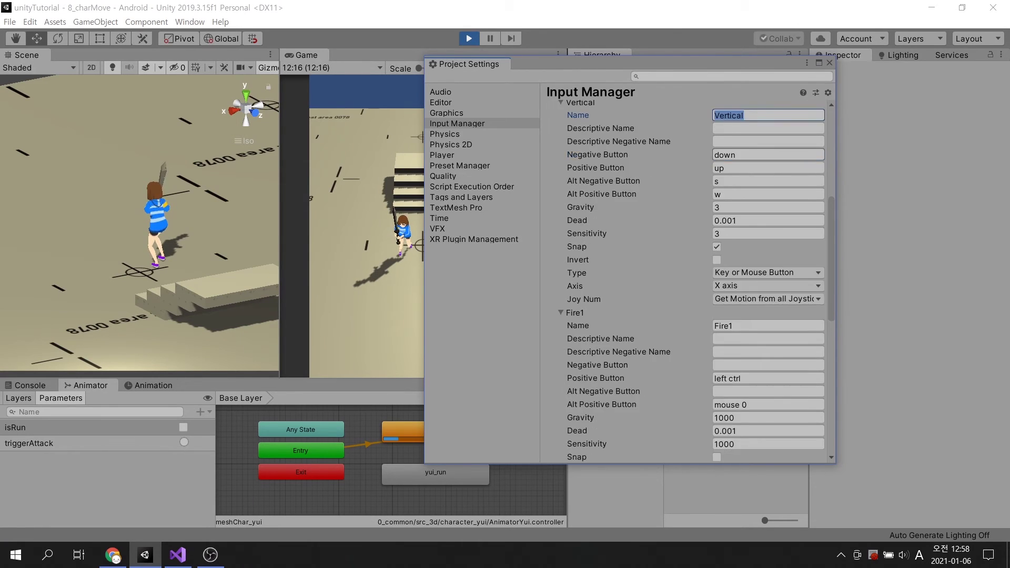
pyautogui.scroll(-3, 760, 163)
pyautogui.click(762, 207)
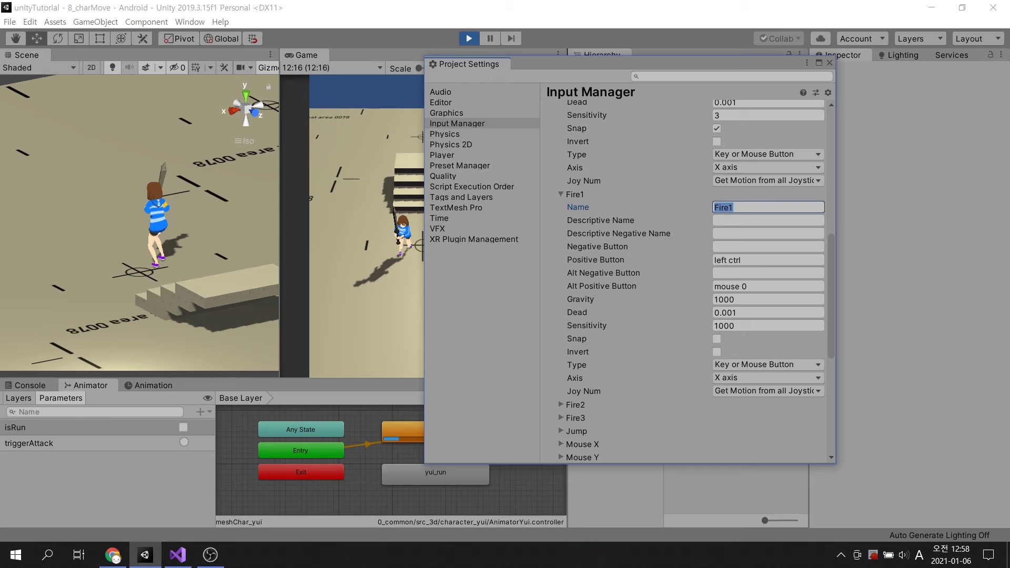
# Step: Stop play and make Main Camera a child of PlayerYui, ordered below meshChar_yui
pyautogui.click(829, 63)
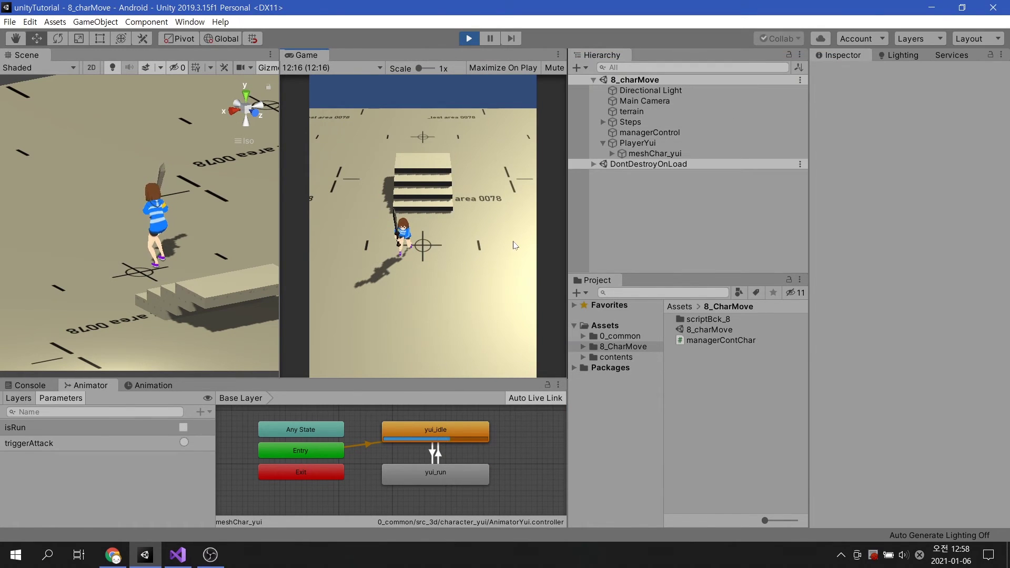
pyautogui.click(469, 39)
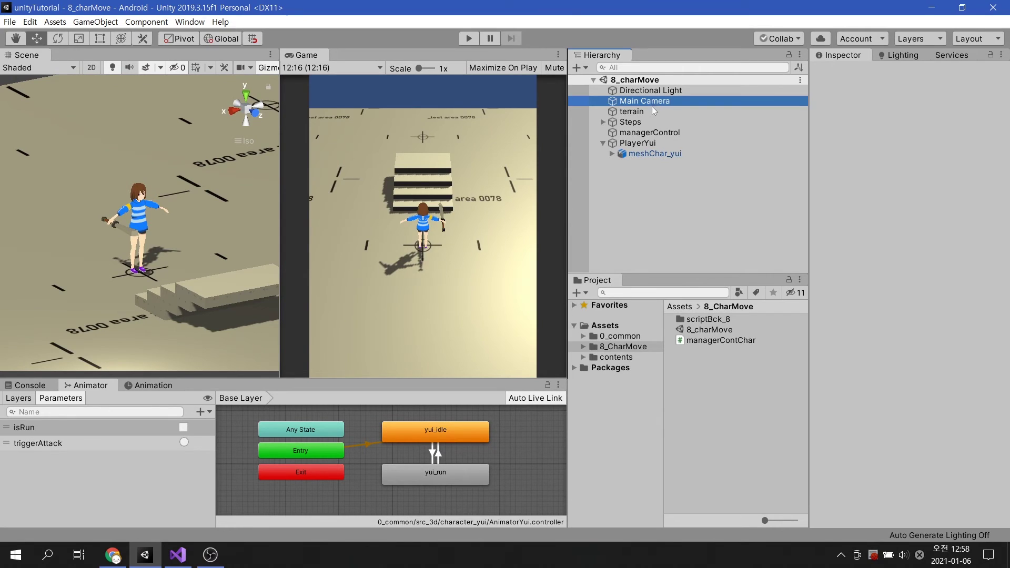
pyautogui.moveTo(653, 98); pyautogui.dragTo(657, 150)
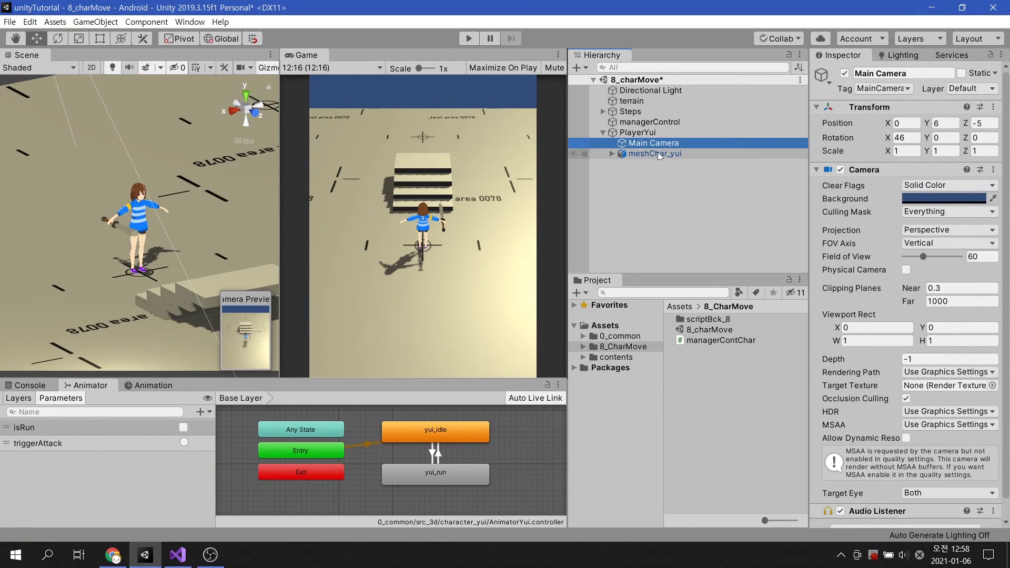
pyautogui.moveTo(655, 153); pyautogui.dragTo(660, 143)
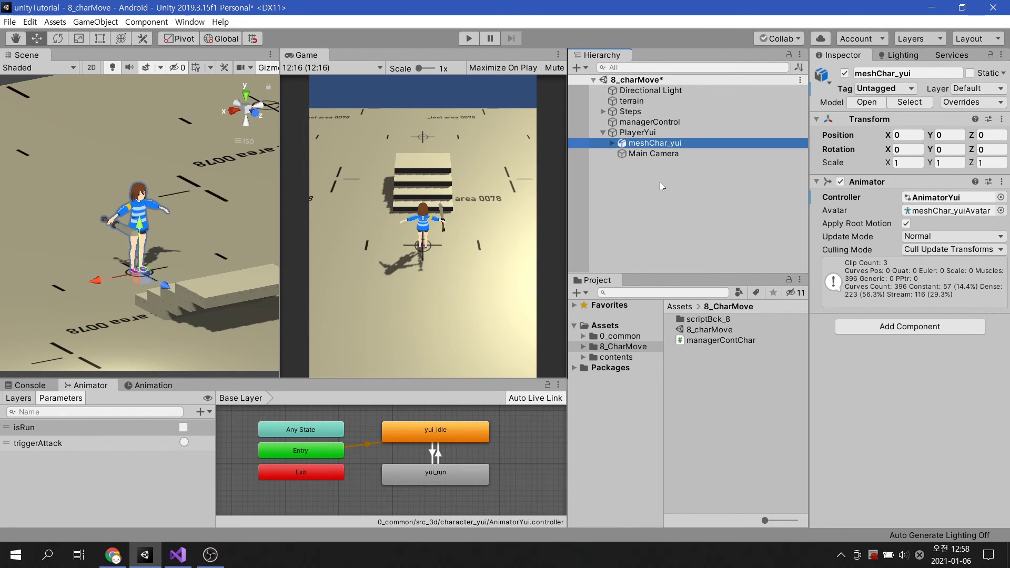
pyautogui.click(660, 182)
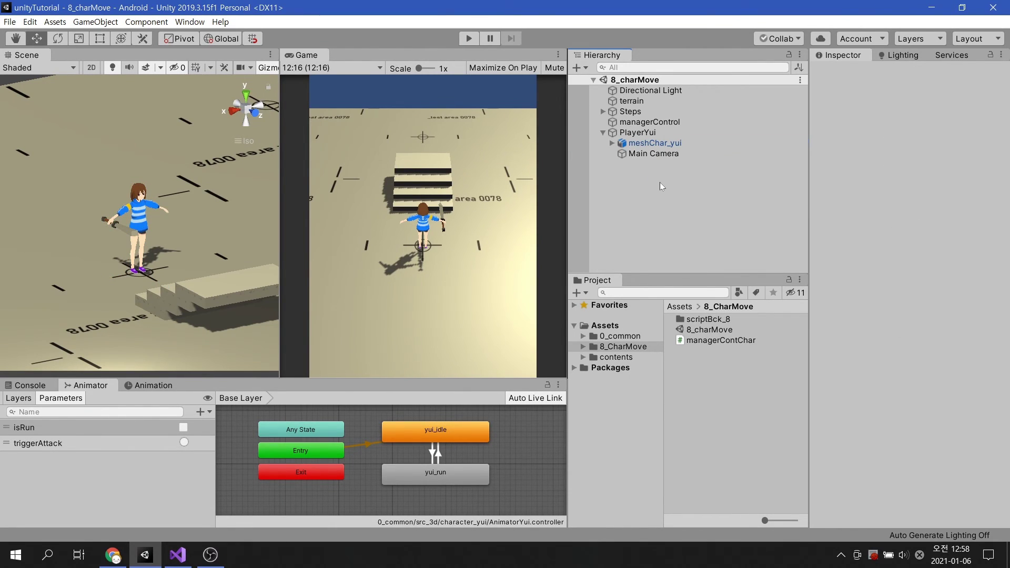
# Step: Play and run the character left and right to confirm the camera follows
pyautogui.click(470, 40)
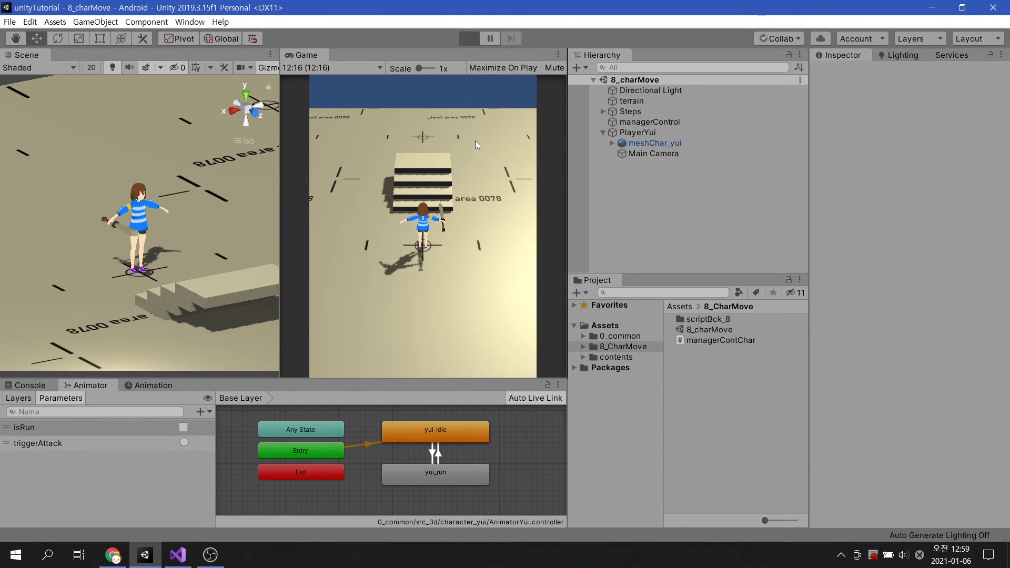
pyautogui.press('Right')
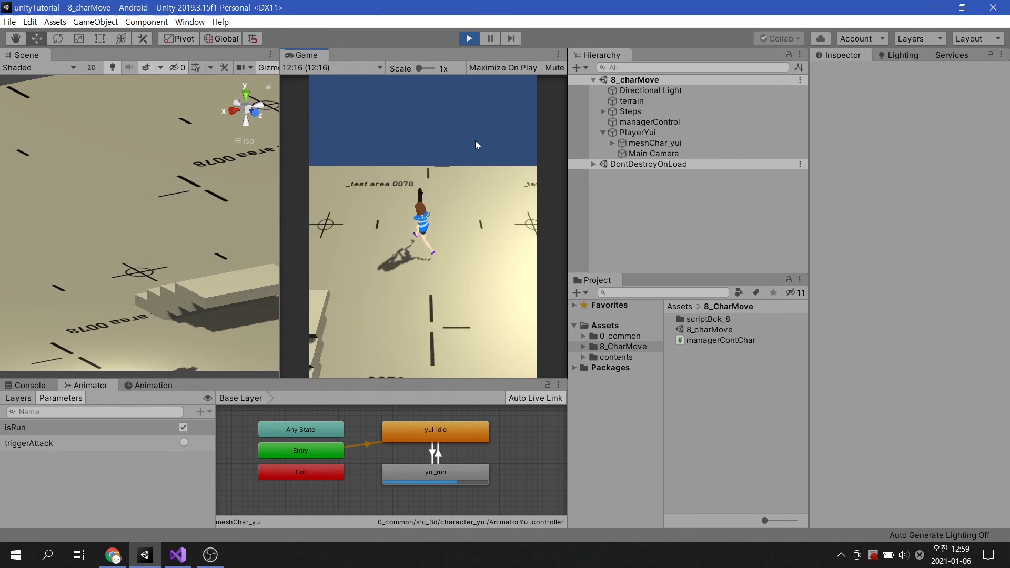
pyautogui.press('Left')
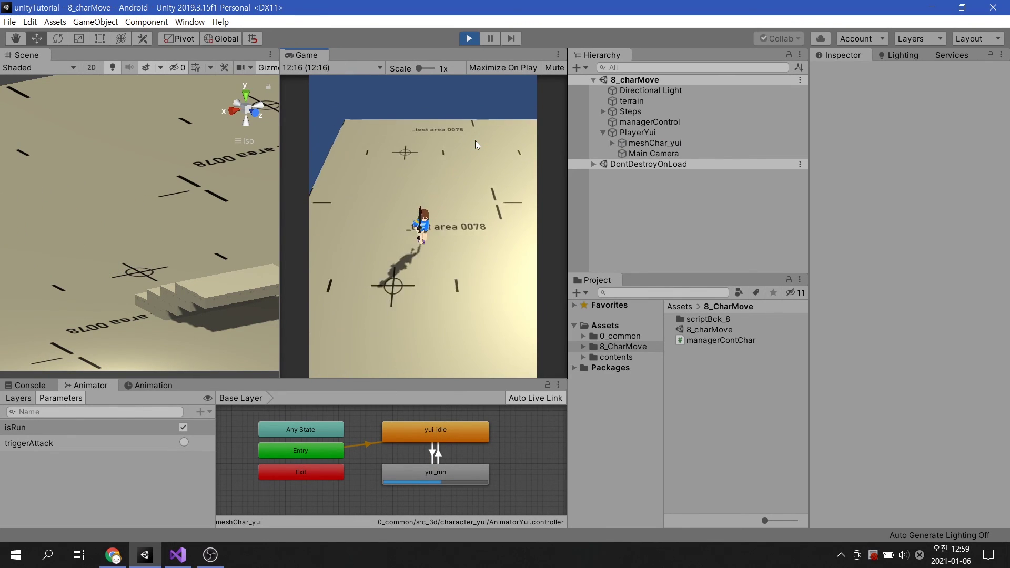